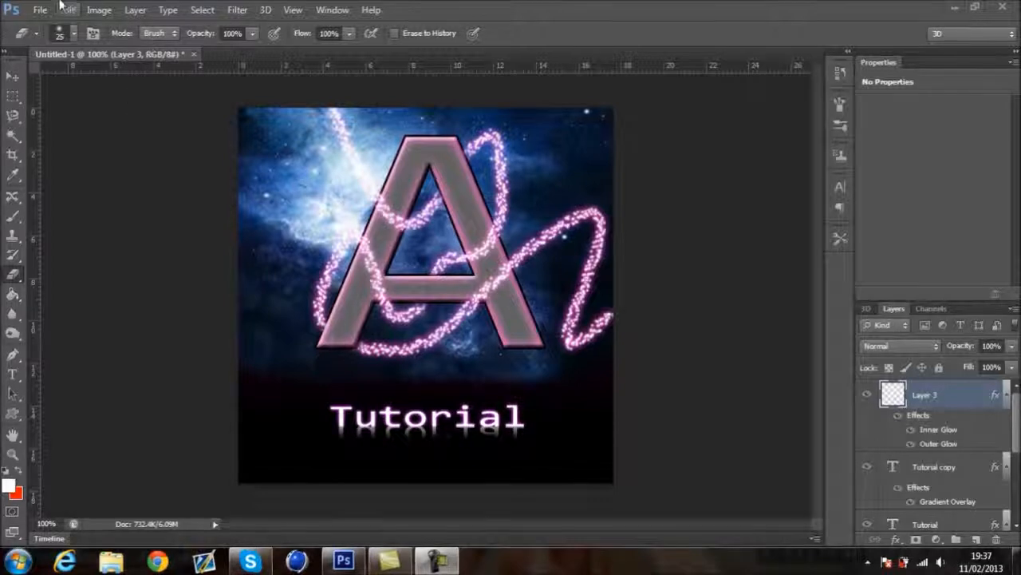
# - Create a new 500 × 500 pixel document at 72 pixels/inch in RGB Color with a white background
pyautogui.click(48, 10)
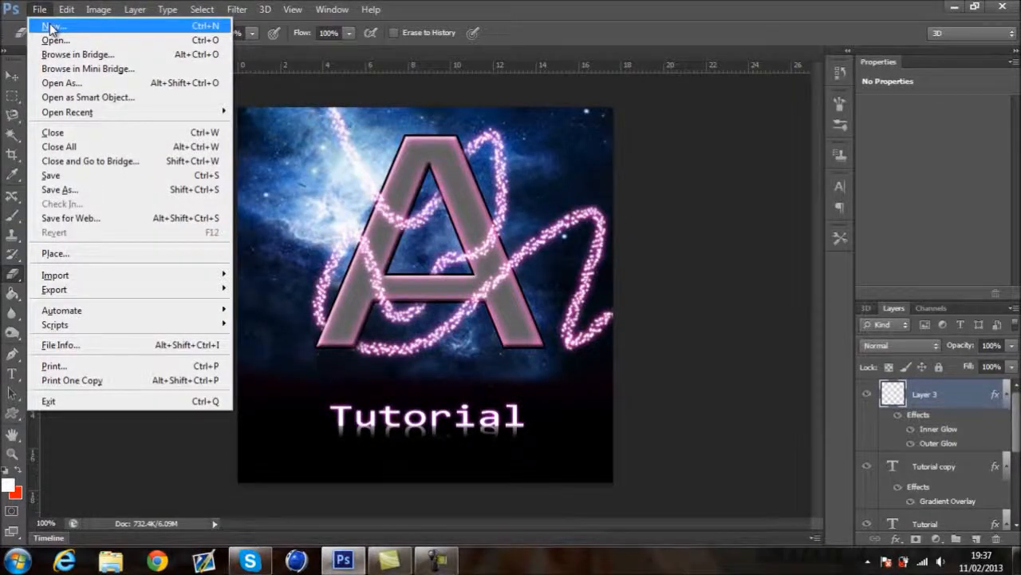
pyautogui.click(51, 27)
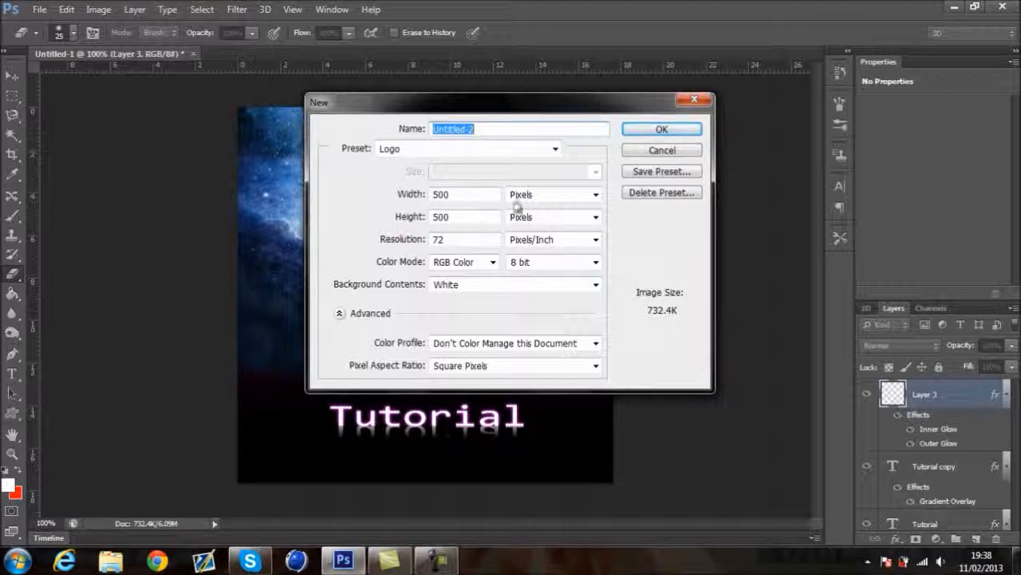
pyautogui.click(642, 132)
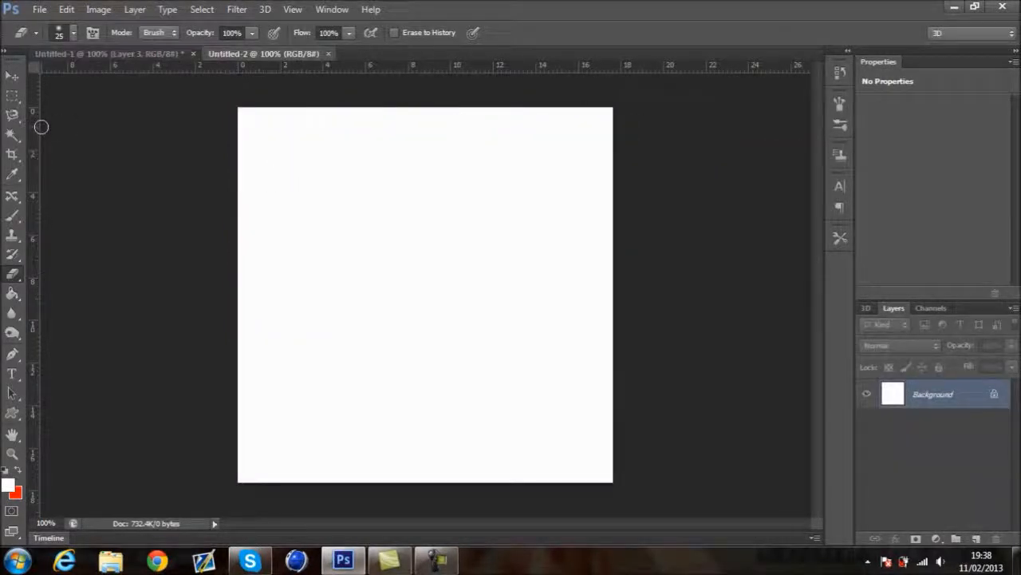
# - Convert the locked Background into a regular layer with the default name and settings
pyautogui.click(12, 75)
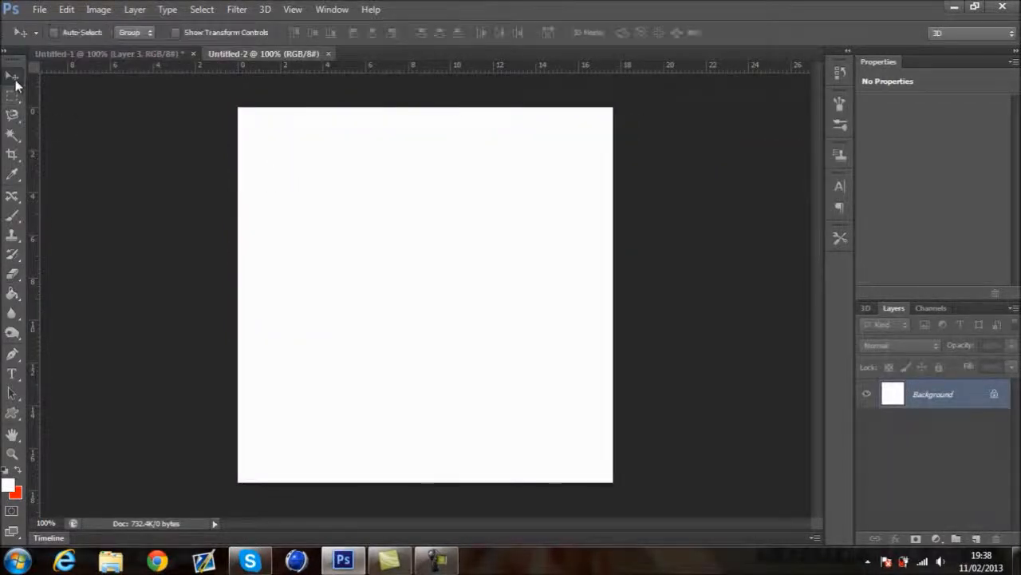
pyautogui.doubleClick(978, 404)
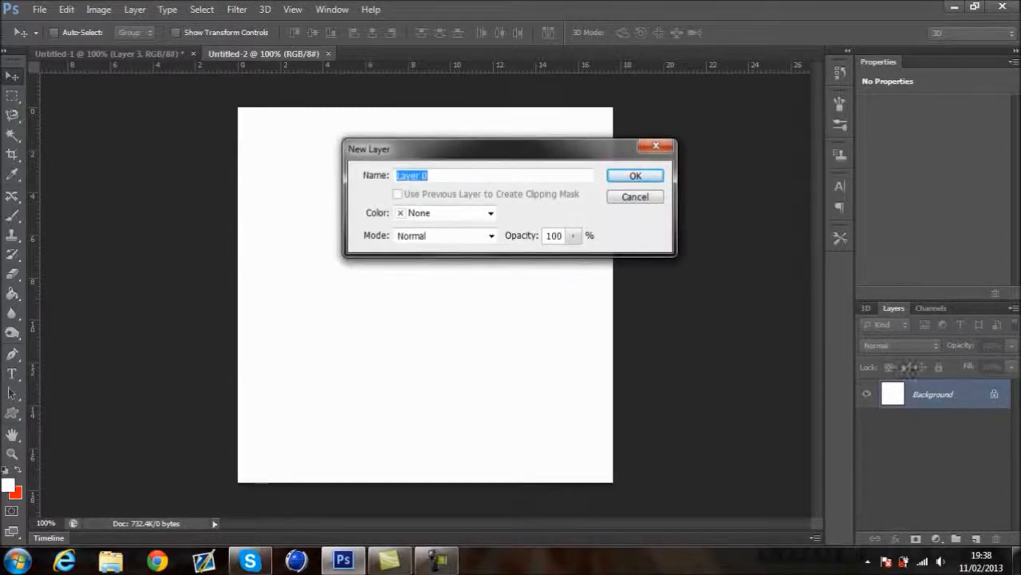
pyautogui.click(649, 179)
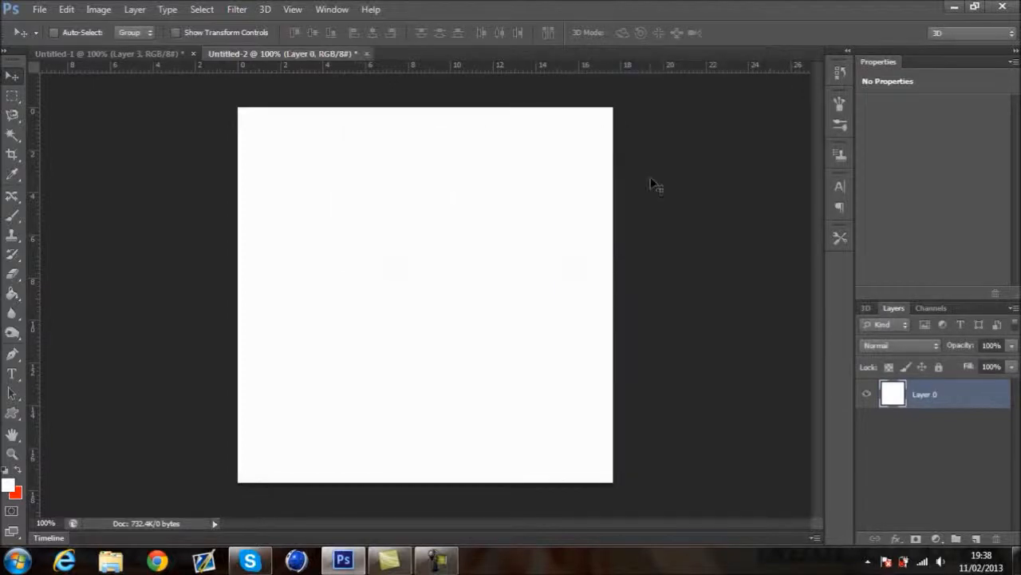
# - Add a Gradient Overlay style to the white base layer
pyautogui.doubleClick(972, 399)
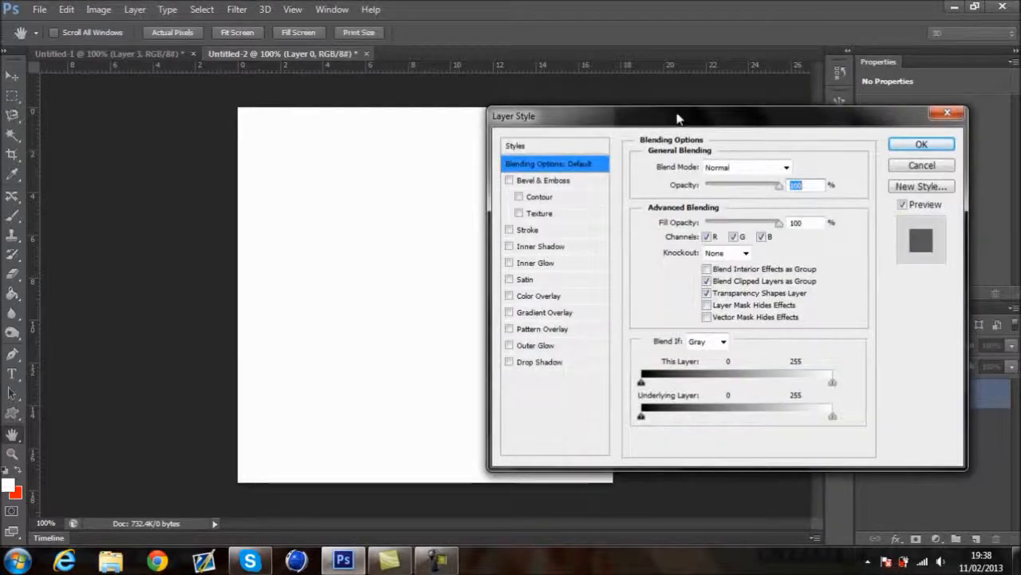
pyautogui.moveTo(676, 119); pyautogui.dragTo(596, 108)
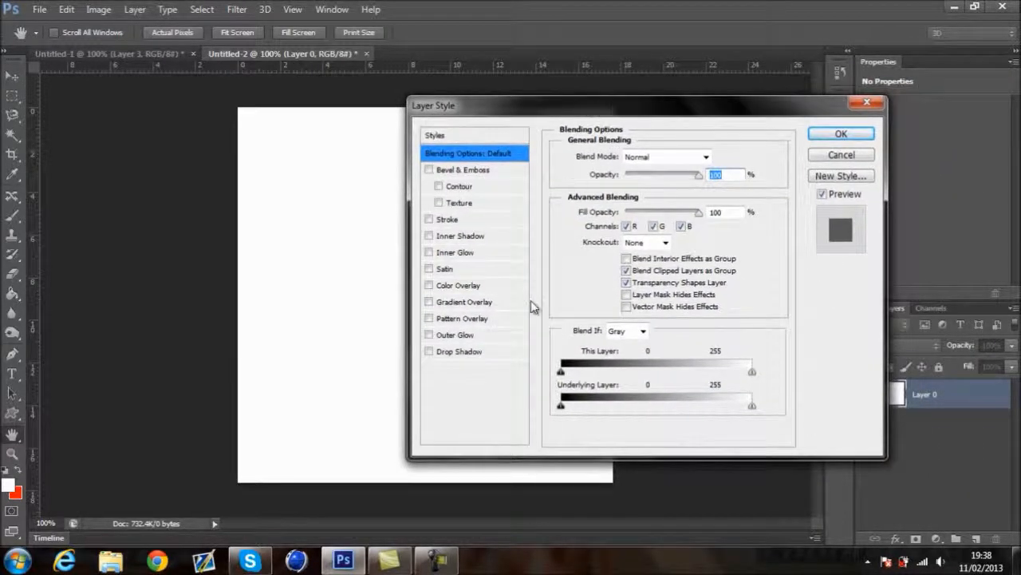
pyautogui.click(488, 304)
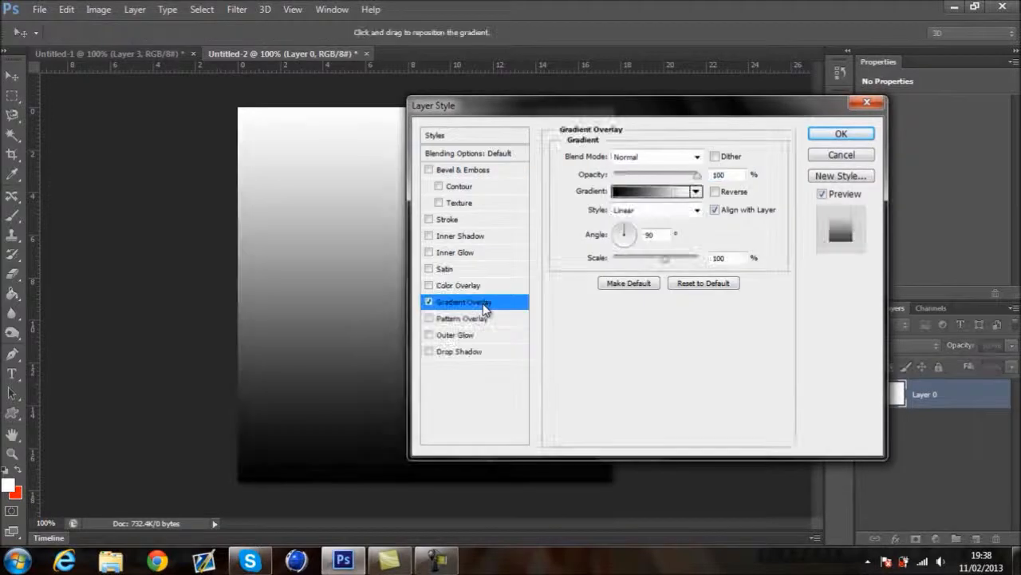
# - Change the overlay gradient's white stop to dark purple, keeping the other stop black, and apply the layer style
pyautogui.click(650, 192)
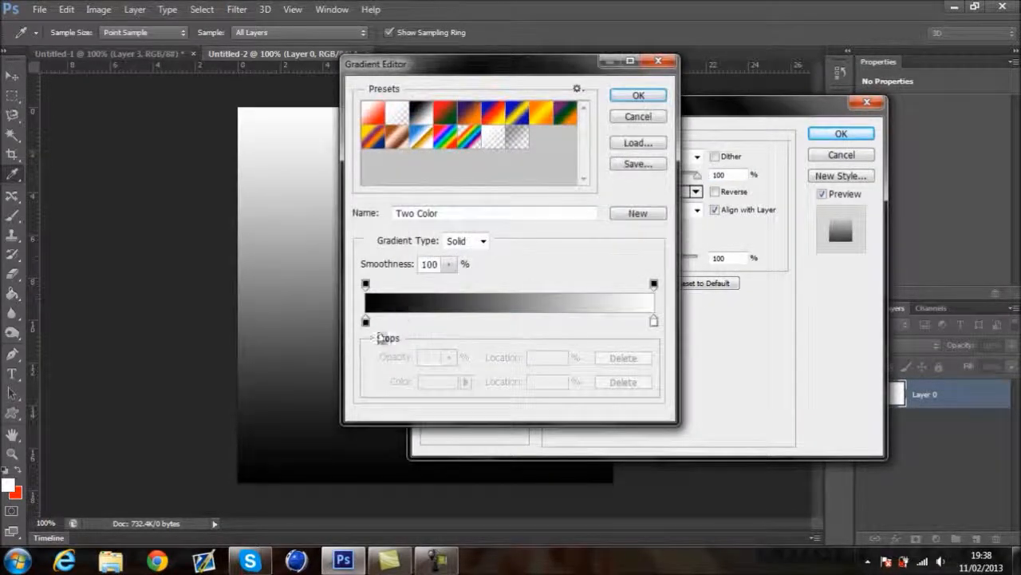
pyautogui.doubleClick(654, 322)
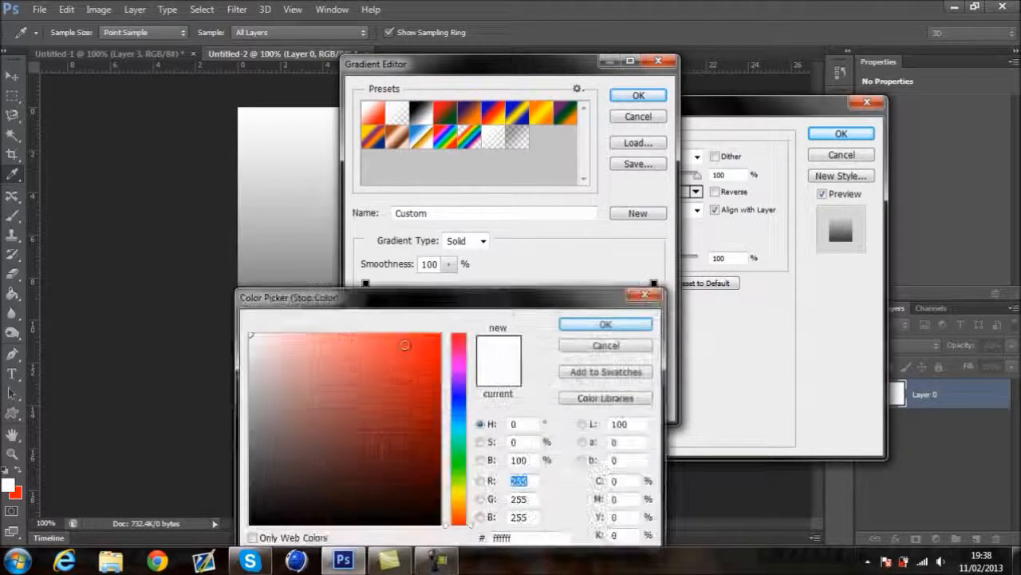
pyautogui.click(454, 361)
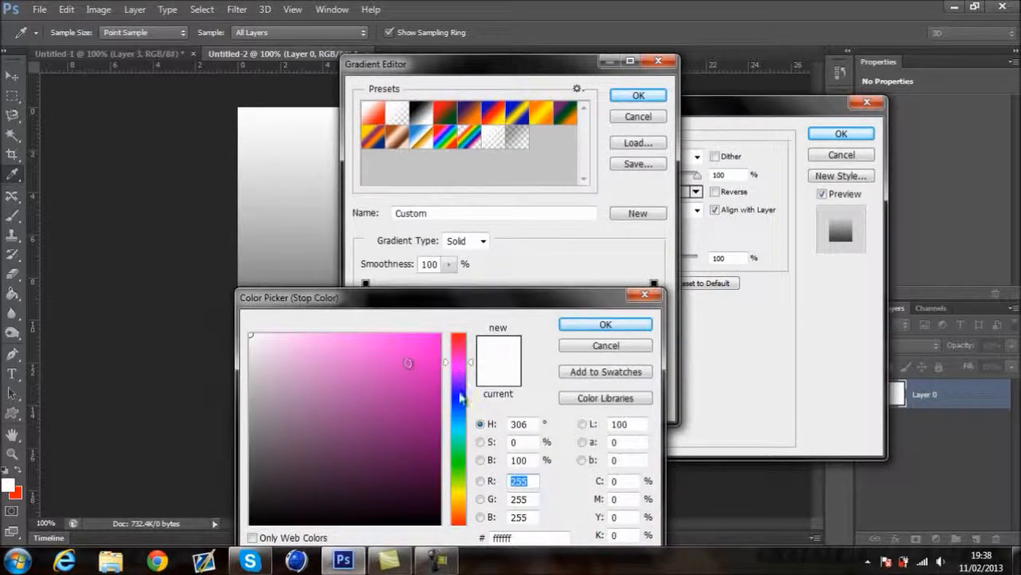
pyautogui.moveTo(447, 425); pyautogui.dragTo(436, 468)
pyautogui.click(590, 327)
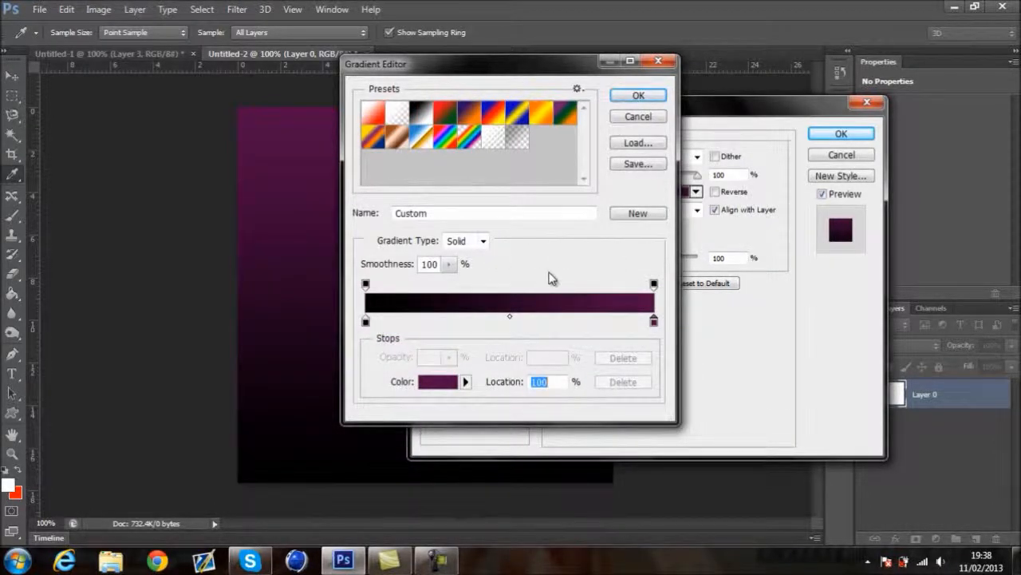
pyautogui.click(646, 97)
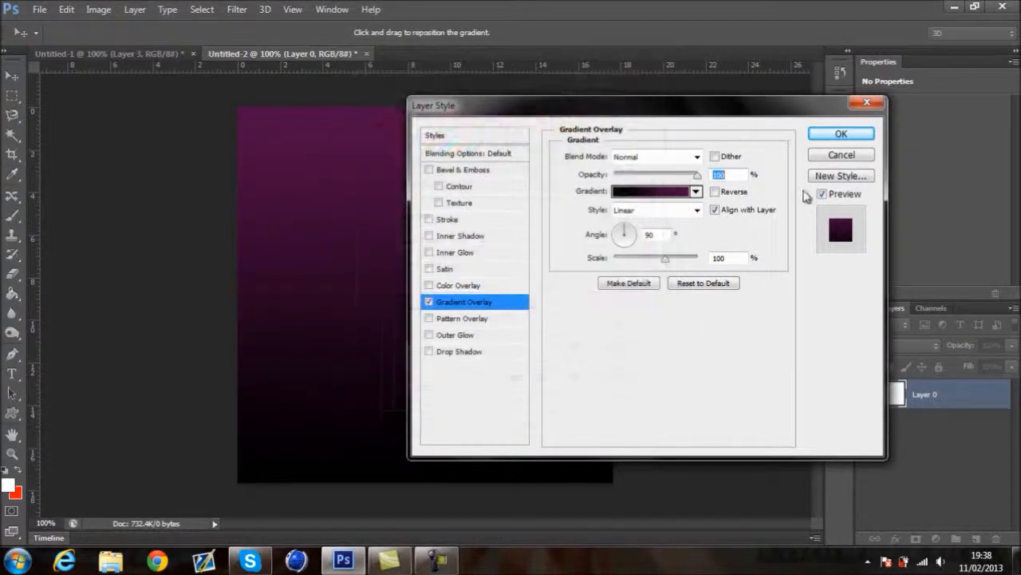
pyautogui.click(841, 136)
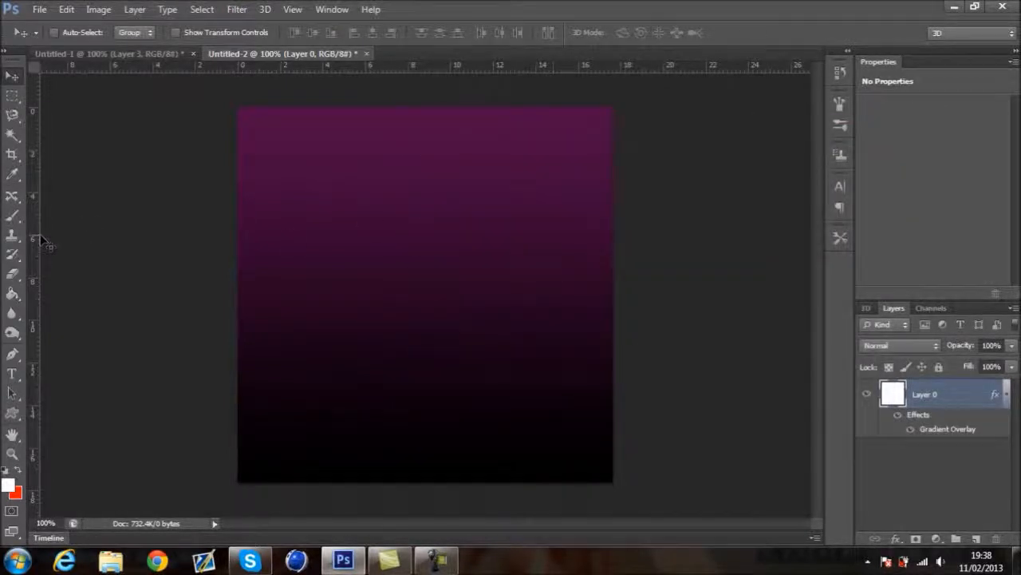
# - Add a white Consolas letter "A" as a text layer in the upper middle of the canvas
pyautogui.click(12, 374)
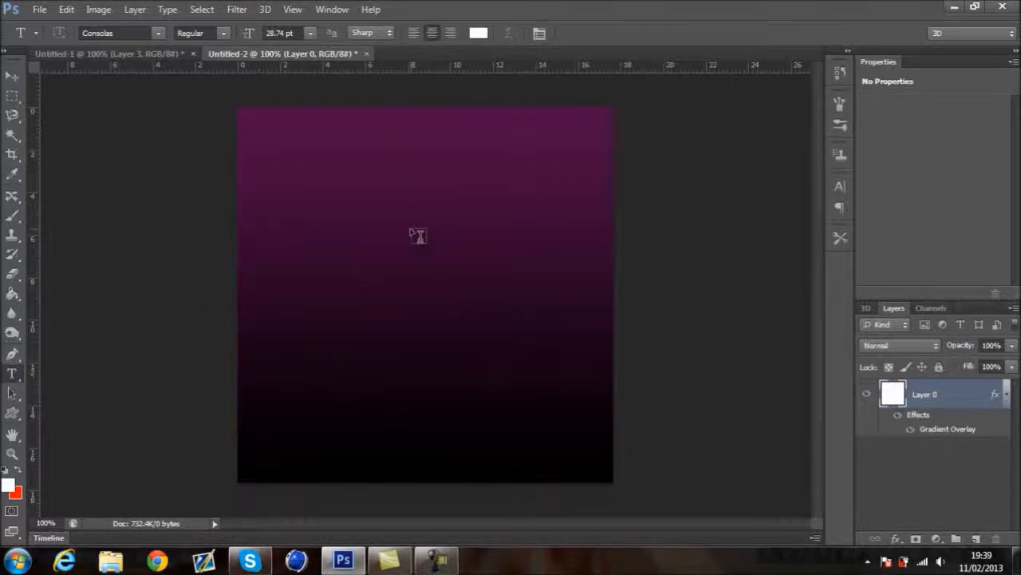
pyautogui.click(410, 227)
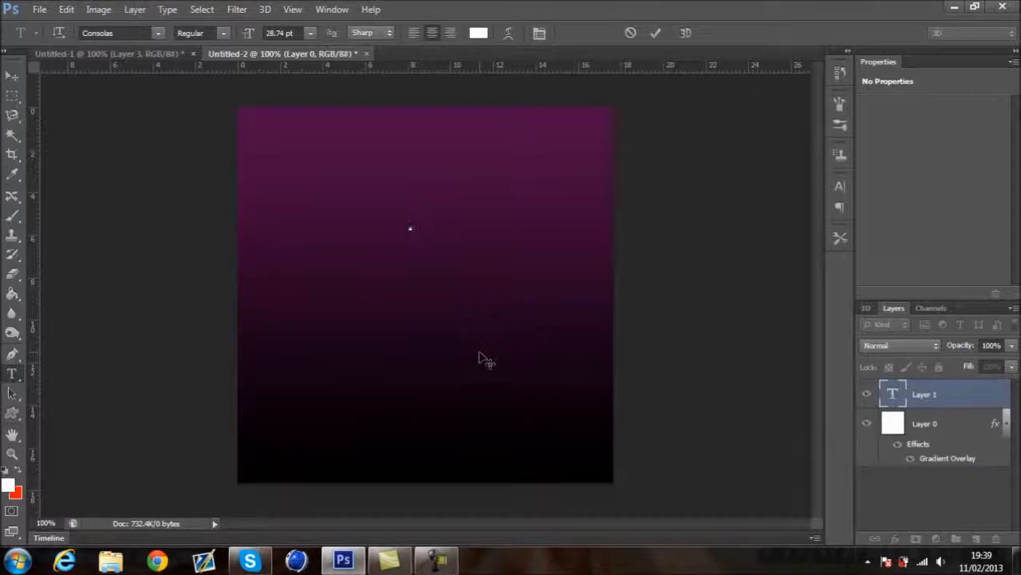
pyautogui.write('A')
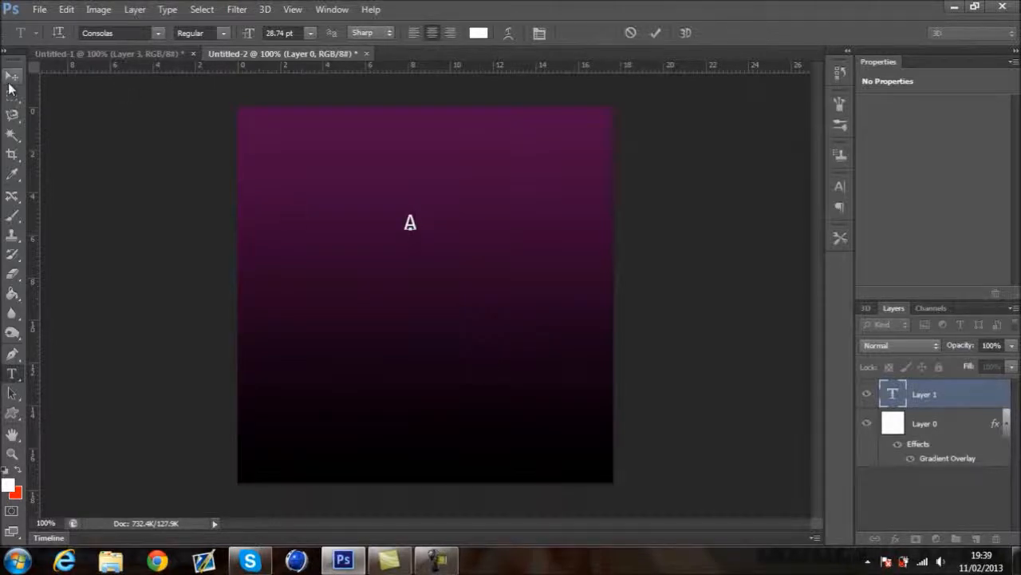
pyautogui.click(11, 77)
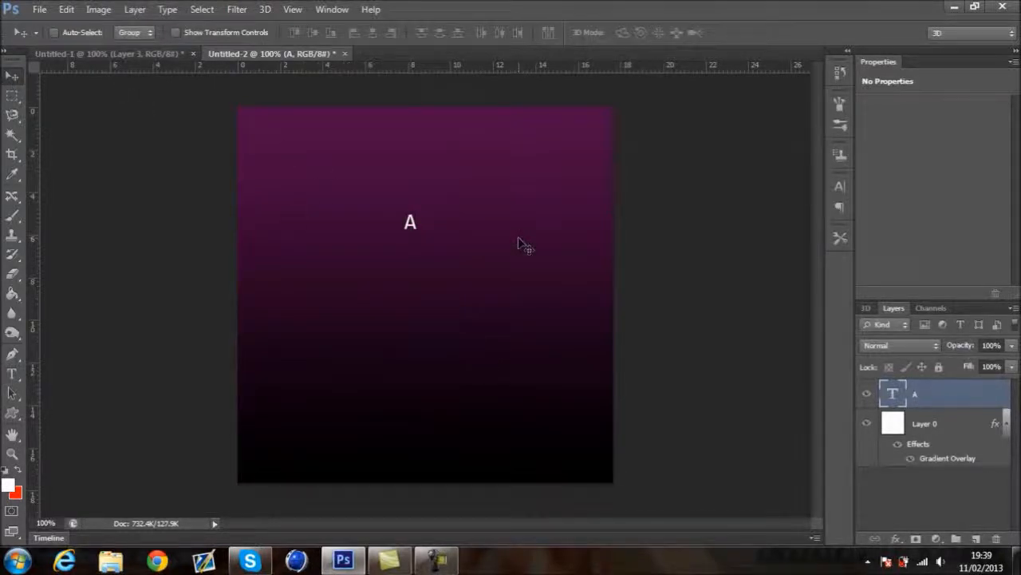
# - Enlarge the letter "A" to about 2057% width and 1421% height and position it centrally in the canvas's upper part
pyautogui.hotkey('ctrl', 't')
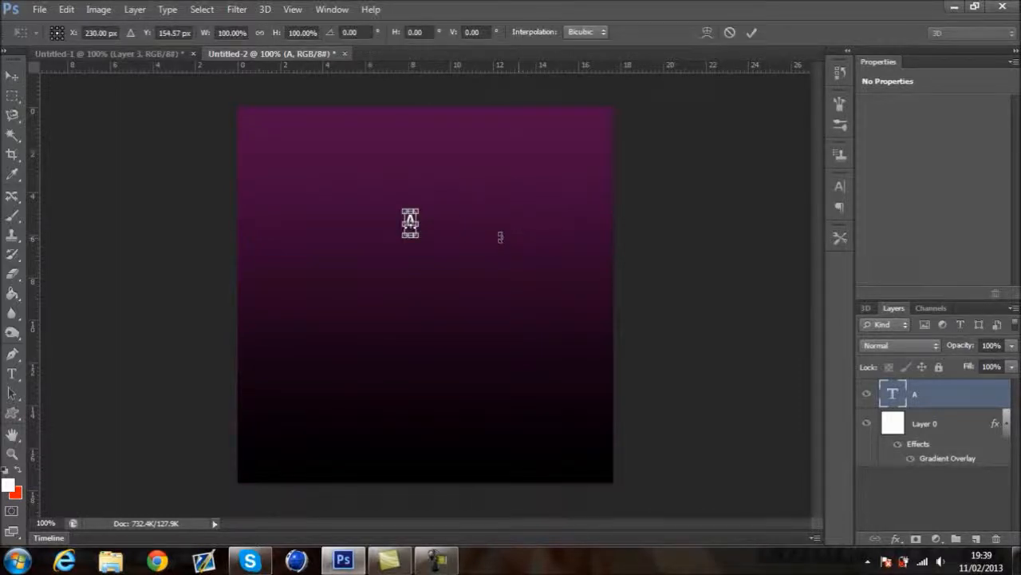
pyautogui.moveTo(421, 205); pyautogui.dragTo(472, 130)
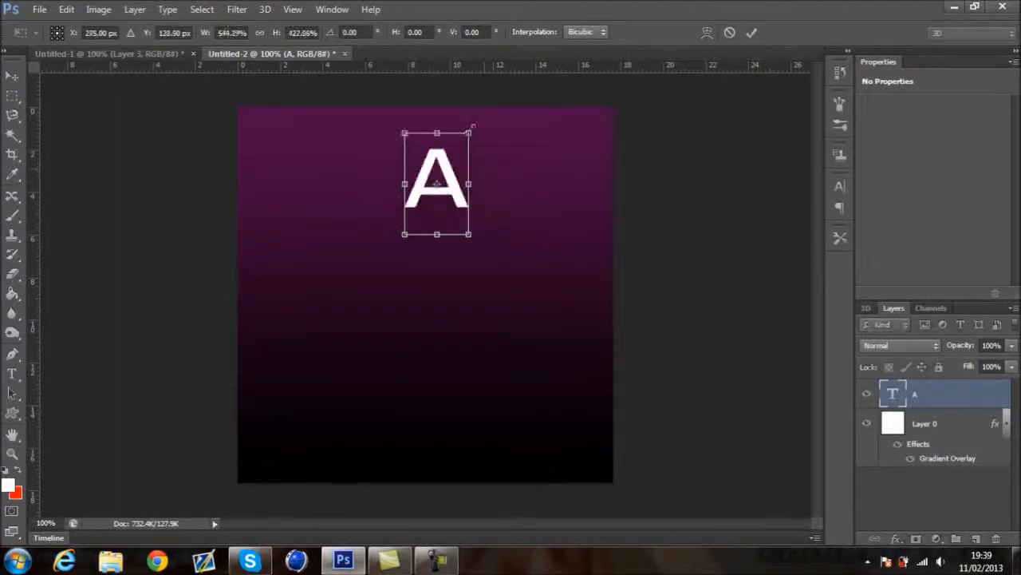
pyautogui.moveTo(472, 237); pyautogui.dragTo(604, 391)
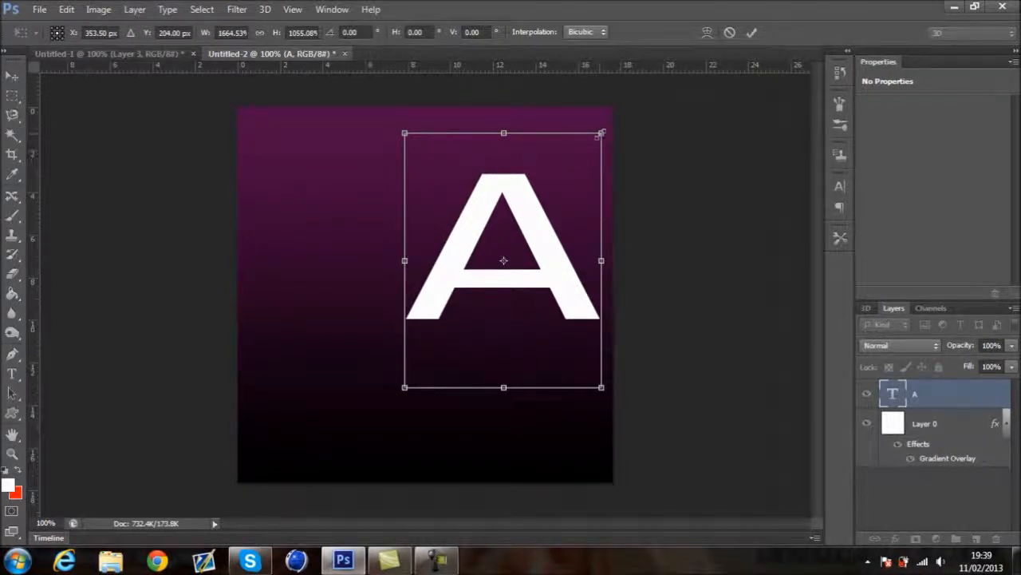
pyautogui.moveTo(602, 134); pyautogui.dragTo(620, 107)
pyautogui.moveTo(588, 189); pyautogui.dragTo(501, 221)
pyautogui.moveTo(431, 140); pyautogui.dragTo(431, 107)
pyautogui.moveTo(543, 419); pyautogui.dragTo(552, 427)
pyautogui.moveTo(317, 268); pyautogui.dragTo(309, 269)
pyautogui.moveTo(474, 283); pyautogui.dragTo(476, 269)
pyautogui.moveTo(431, 417); pyautogui.dragTo(432, 441)
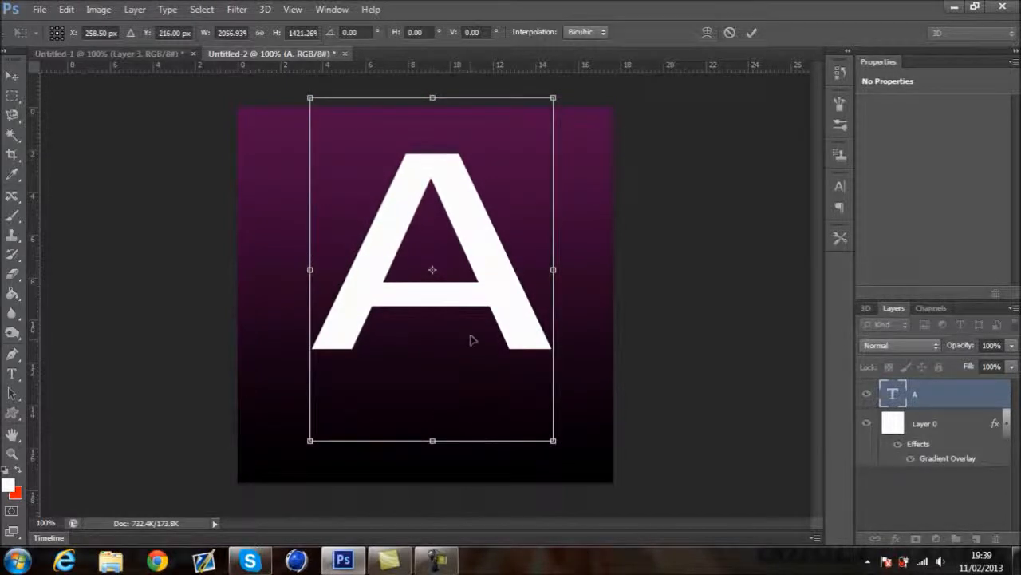
pyautogui.moveTo(472, 337); pyautogui.dragTo(473, 327)
pyautogui.press('Return')
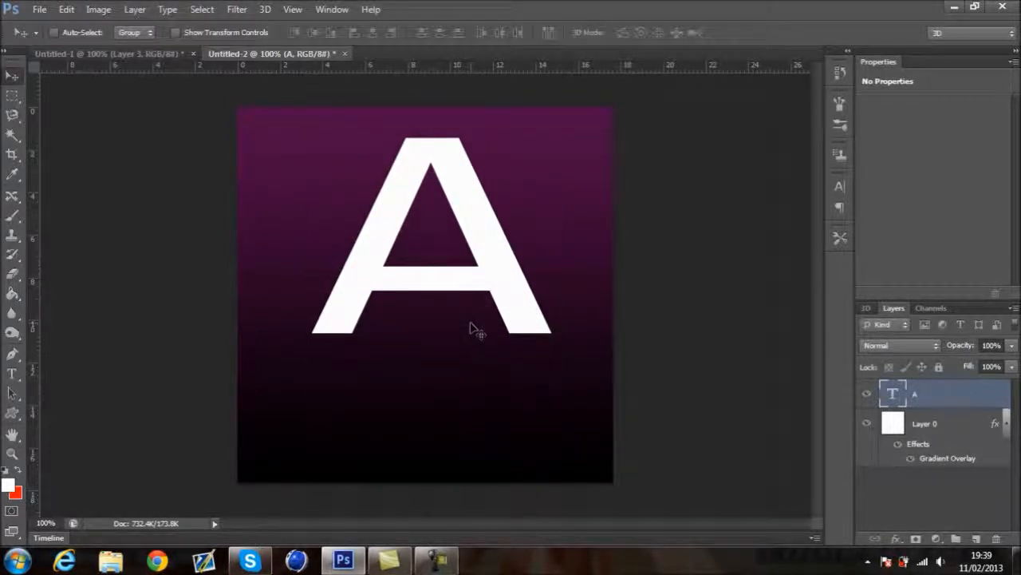
# - Apply Bevel & Emboss with Texture to the "A" layer, setting the texture depth to +63%
pyautogui.doubleClick(984, 404)
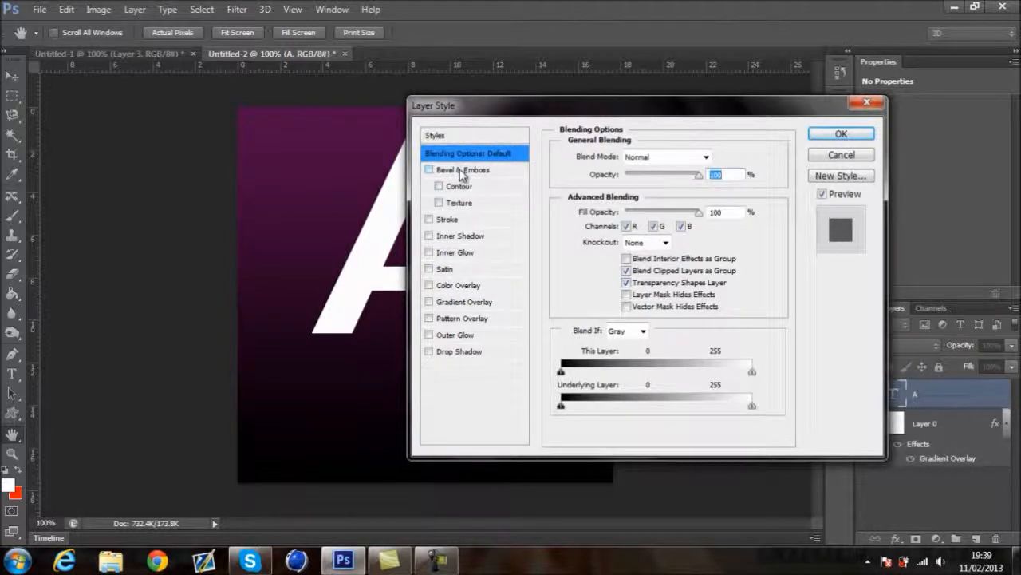
pyautogui.click(458, 173)
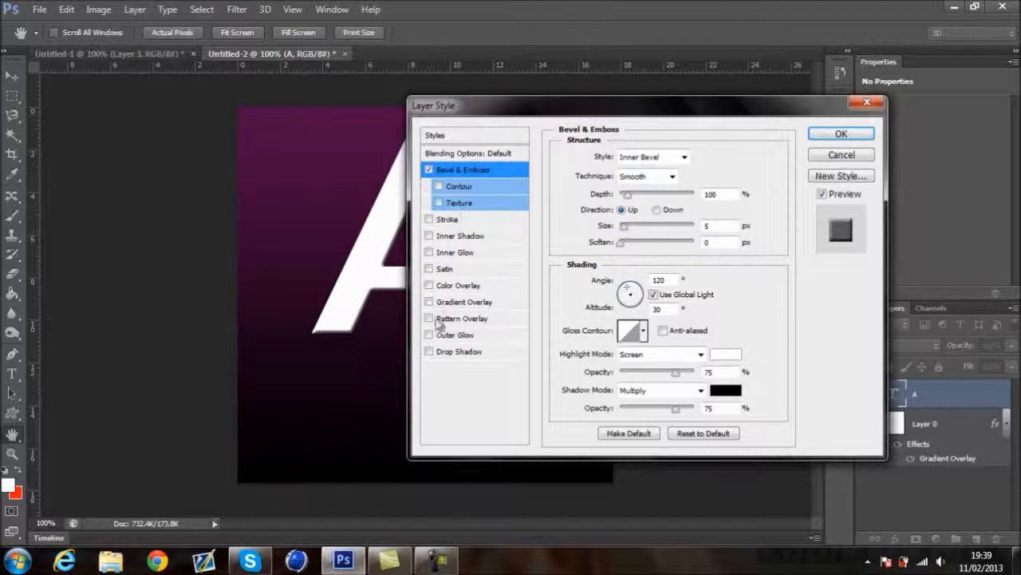
pyautogui.click(461, 204)
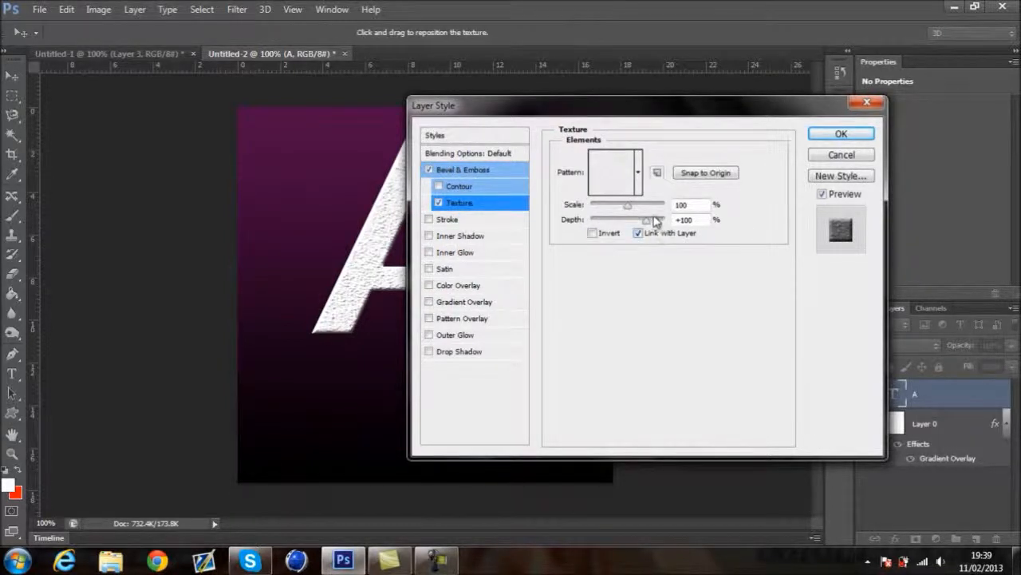
pyautogui.moveTo(648, 217); pyautogui.dragTo(640, 219)
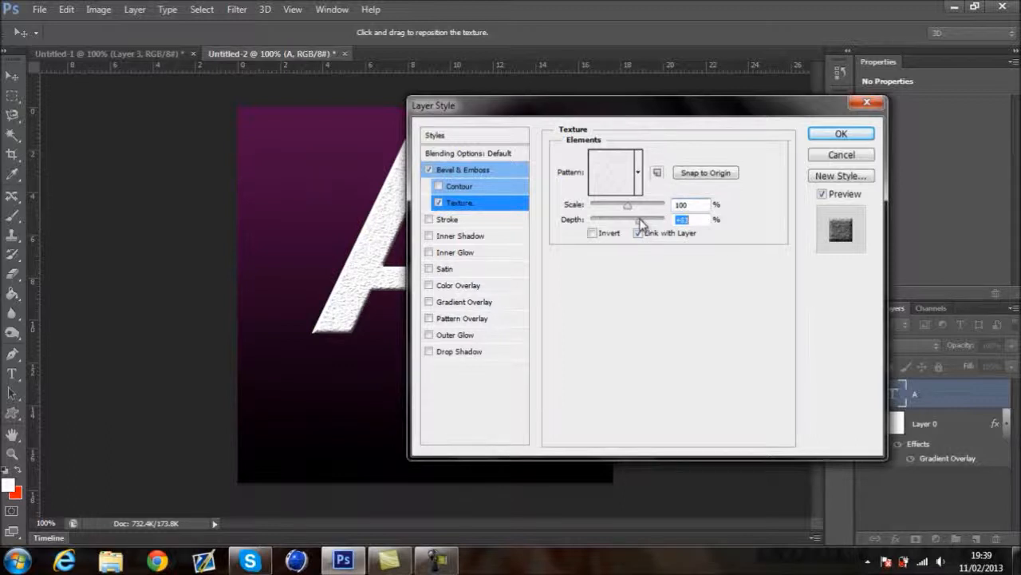
pyautogui.click(691, 220)
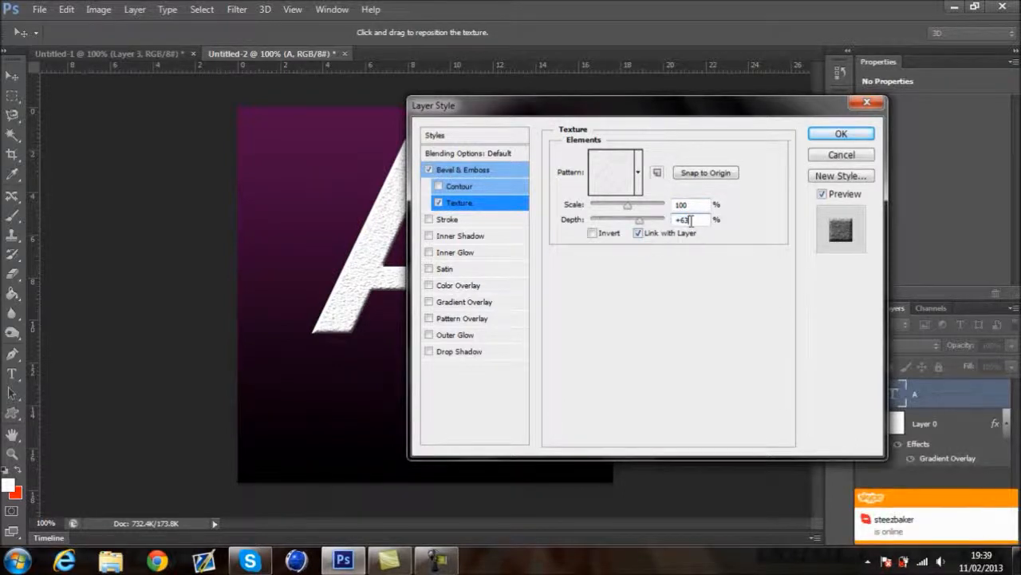
pyautogui.press('Return')
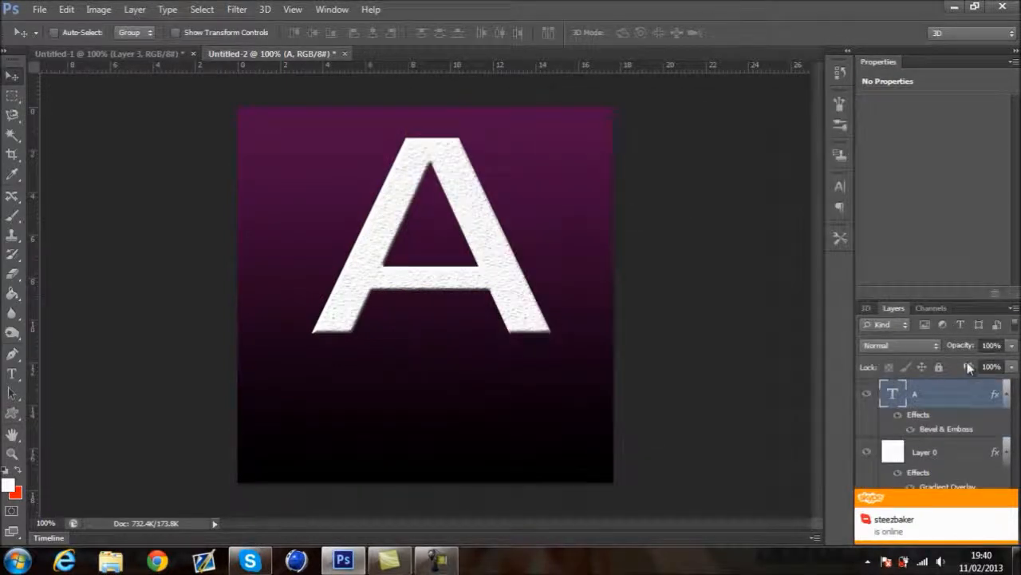
# - Add a Color Overlay to the "A" layer in dark gray 616161
pyautogui.doubleClick(979, 399)
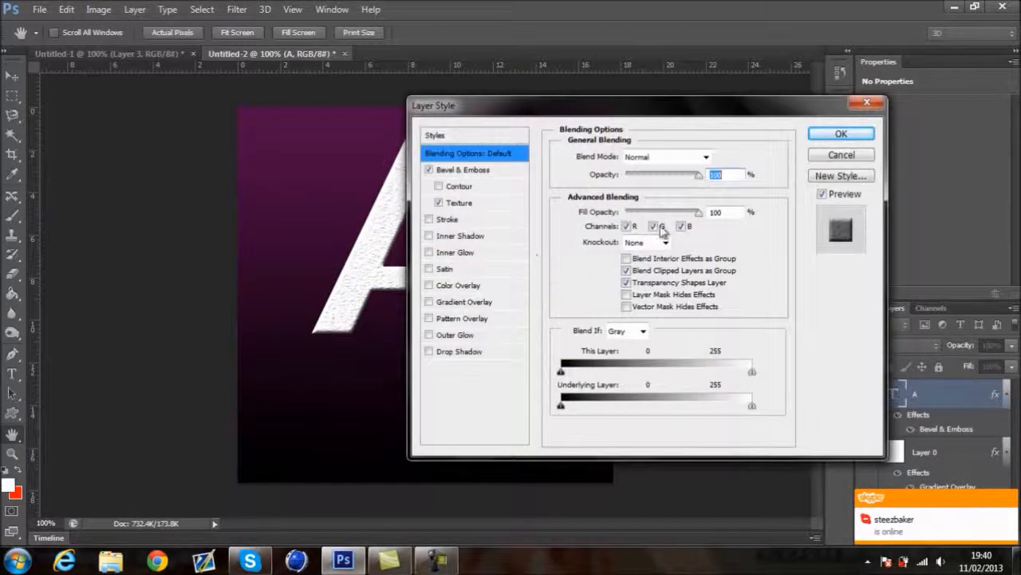
pyautogui.click(461, 286)
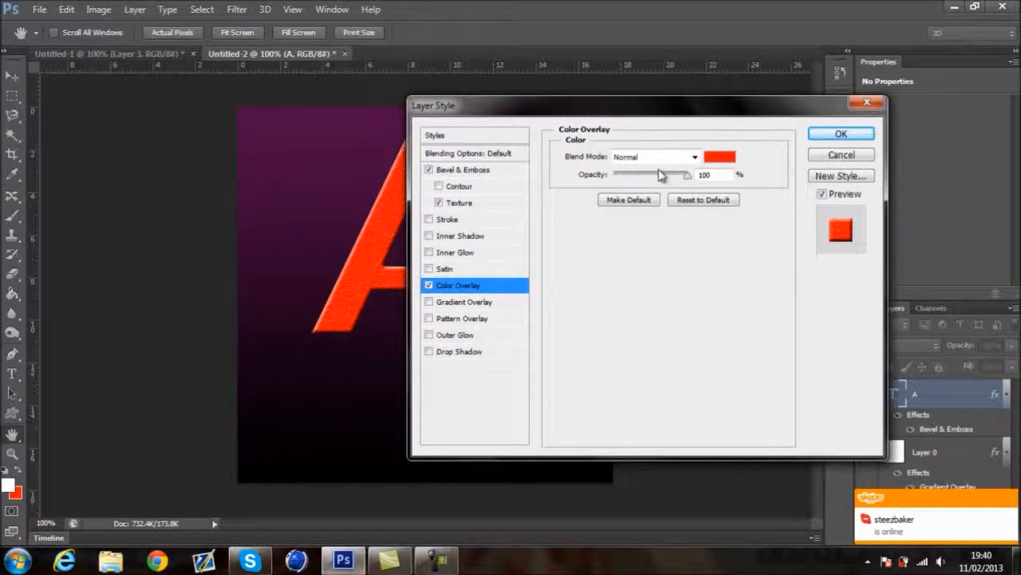
pyautogui.click(720, 162)
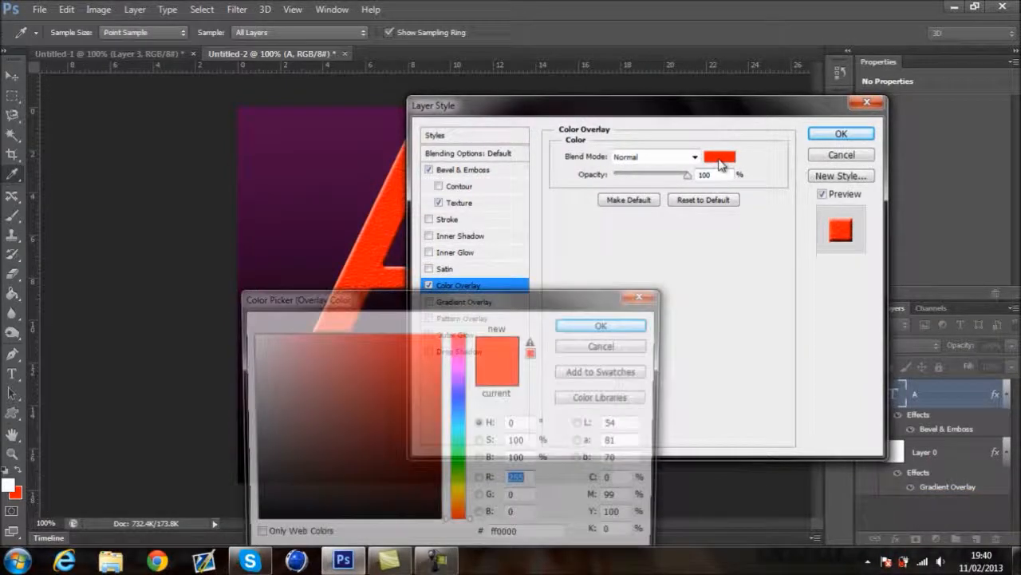
pyautogui.click(248, 459)
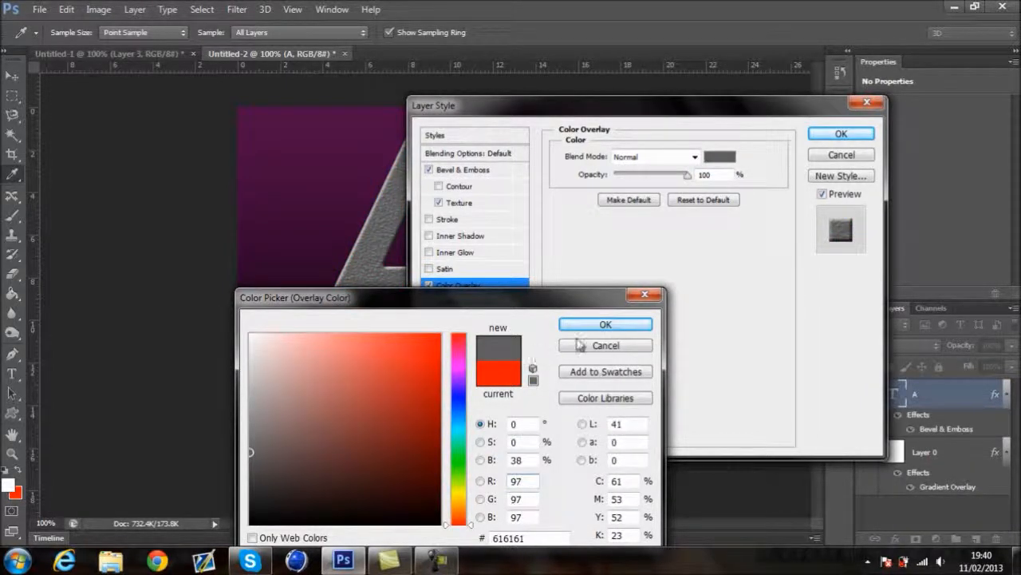
pyautogui.click(604, 325)
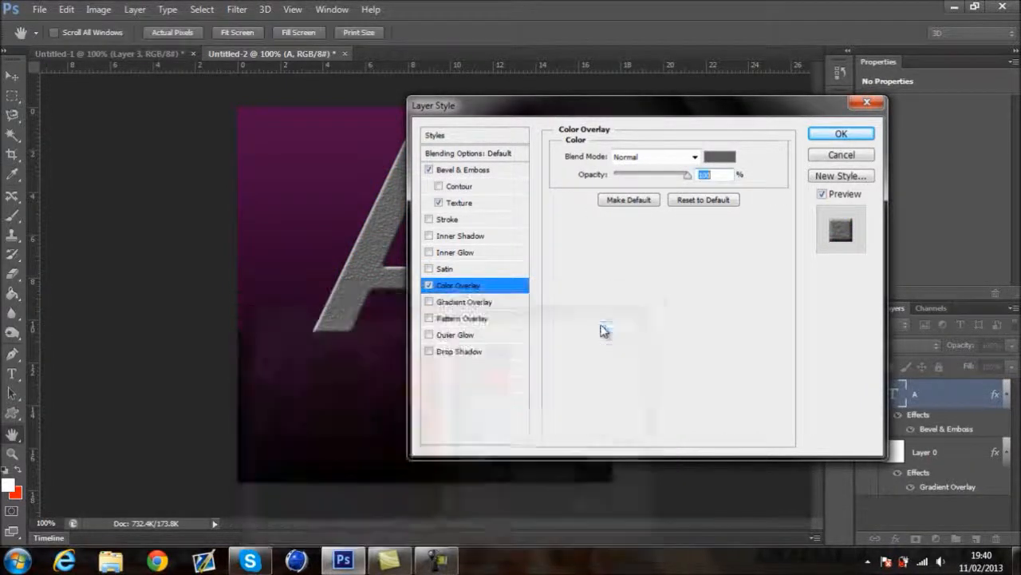
# - Set the bevel texture depth of the "A" layer to +40%
pyautogui.click(478, 204)
pyautogui.moveTo(643, 221); pyautogui.dragTo(637, 227)
pyautogui.write('40')
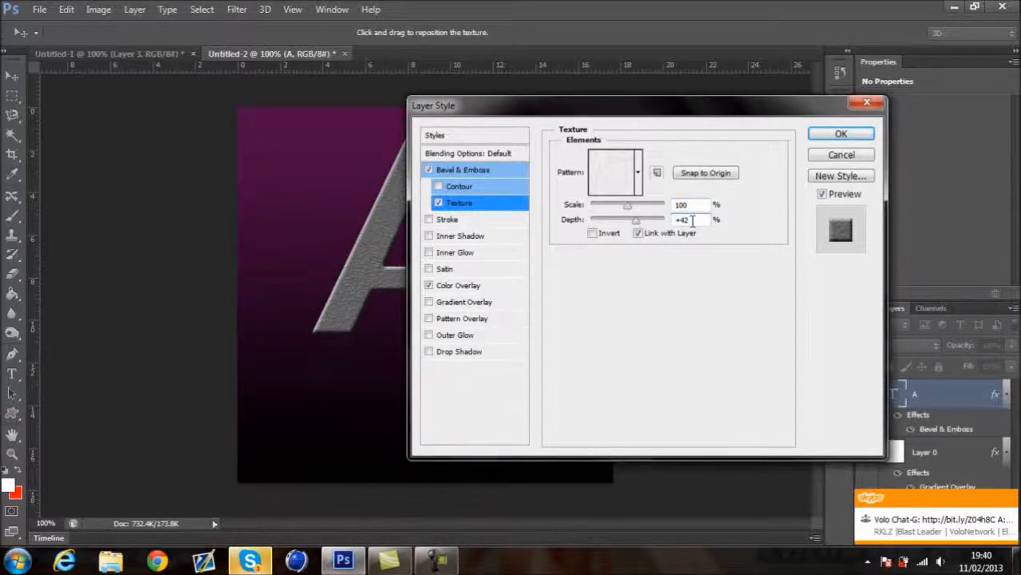
pyautogui.click(712, 328)
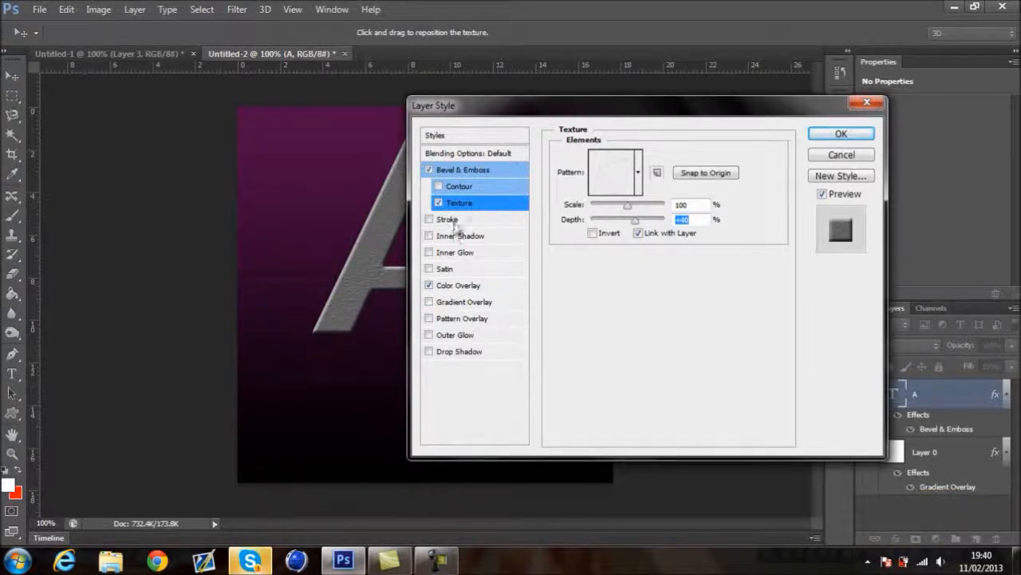
# - Add an Inner Glow to the "A" layer in magenta b1009e
pyautogui.click(459, 253)
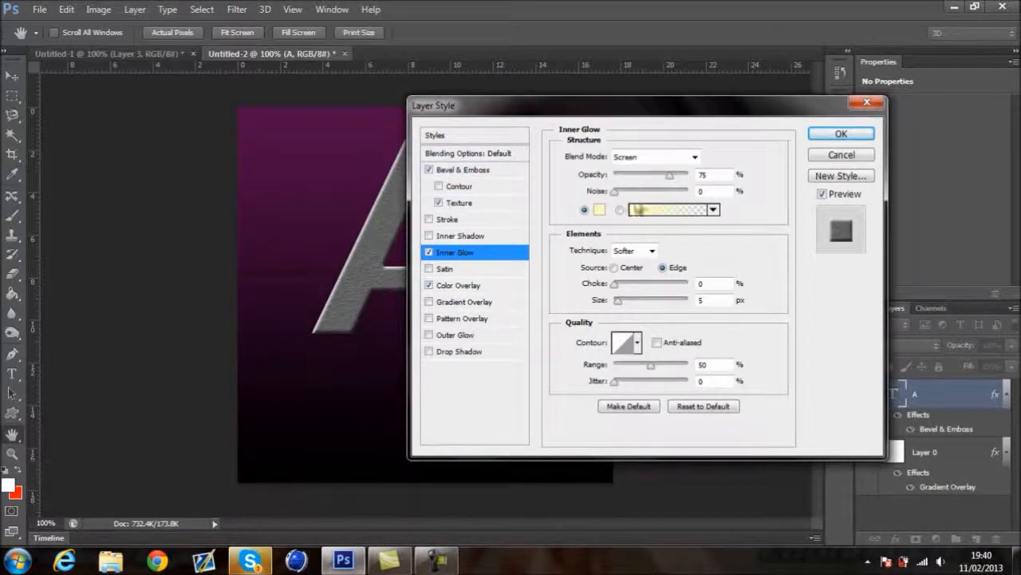
pyautogui.click(599, 210)
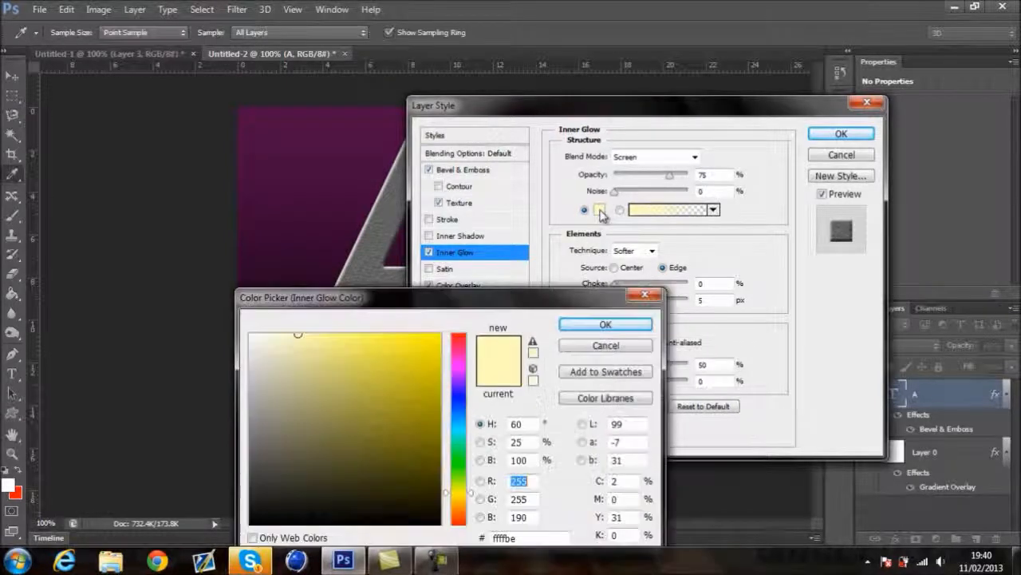
pyautogui.click(338, 212)
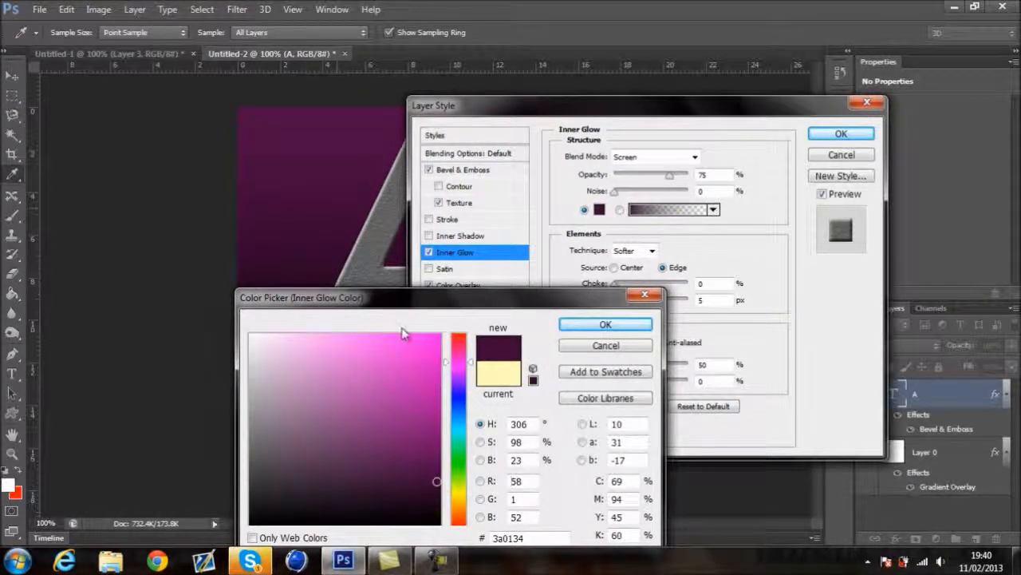
pyautogui.moveTo(437, 416); pyautogui.dragTo(440, 391)
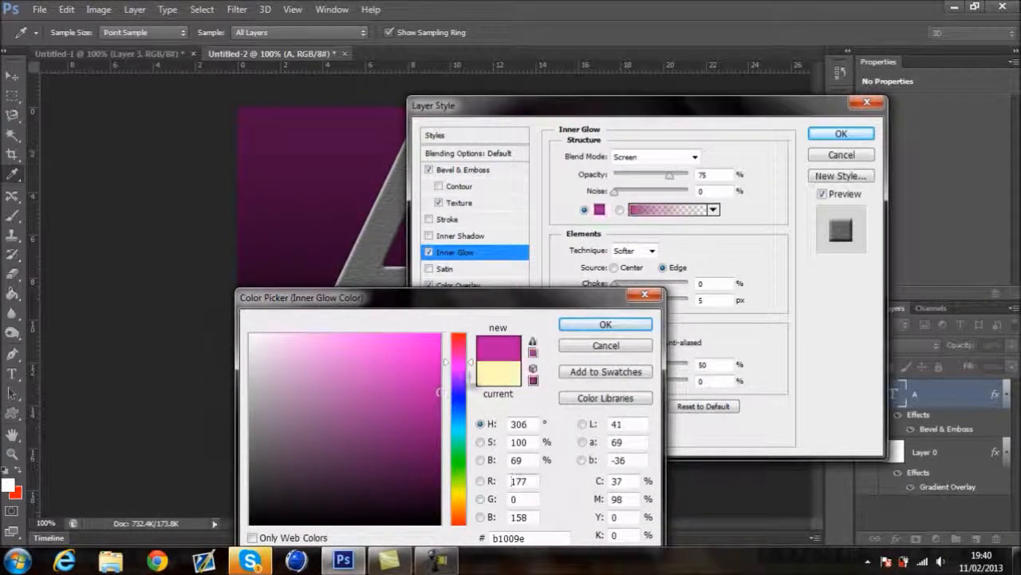
pyautogui.click(606, 324)
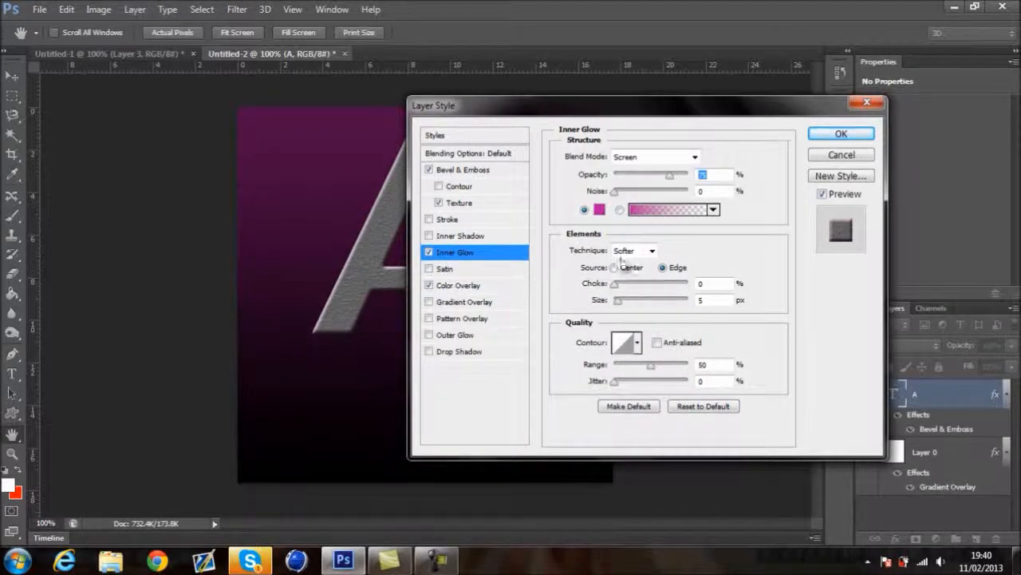
# - Try the Normal blend mode for the inner glow, returning it to Screen
pyautogui.click(694, 157)
pyautogui.click(654, 174)
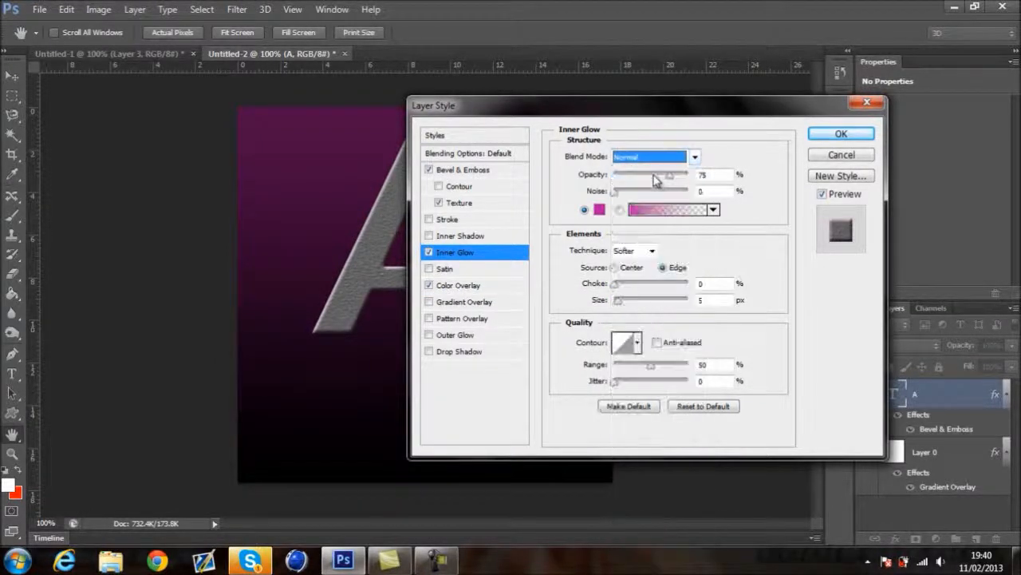
pyautogui.click(694, 157)
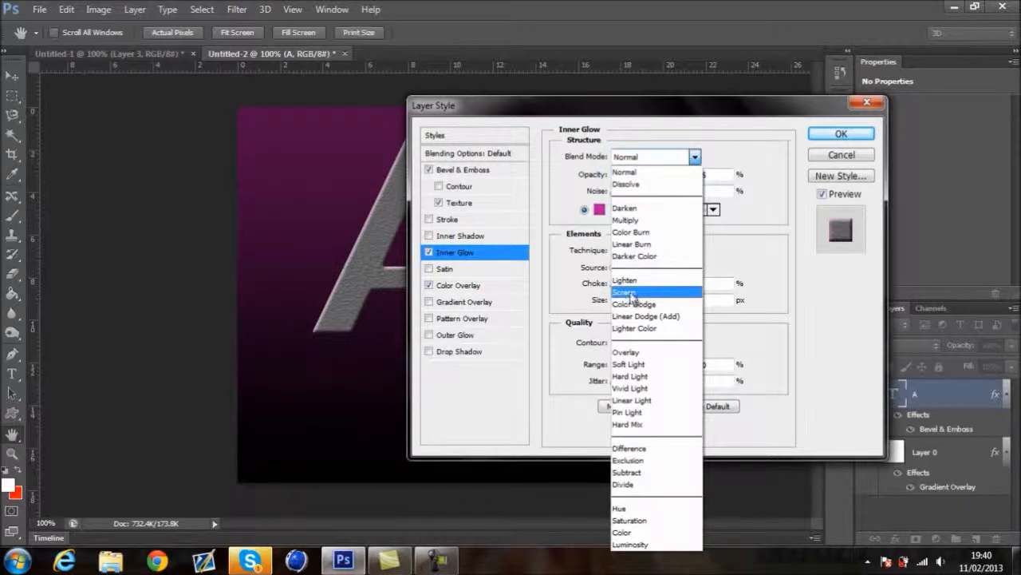
pyautogui.click(627, 292)
# - Set the inner glow's size to 25 px and its choke to 10%
pyautogui.click(621, 303)
pyautogui.moveTo(621, 306); pyautogui.dragTo(629, 307)
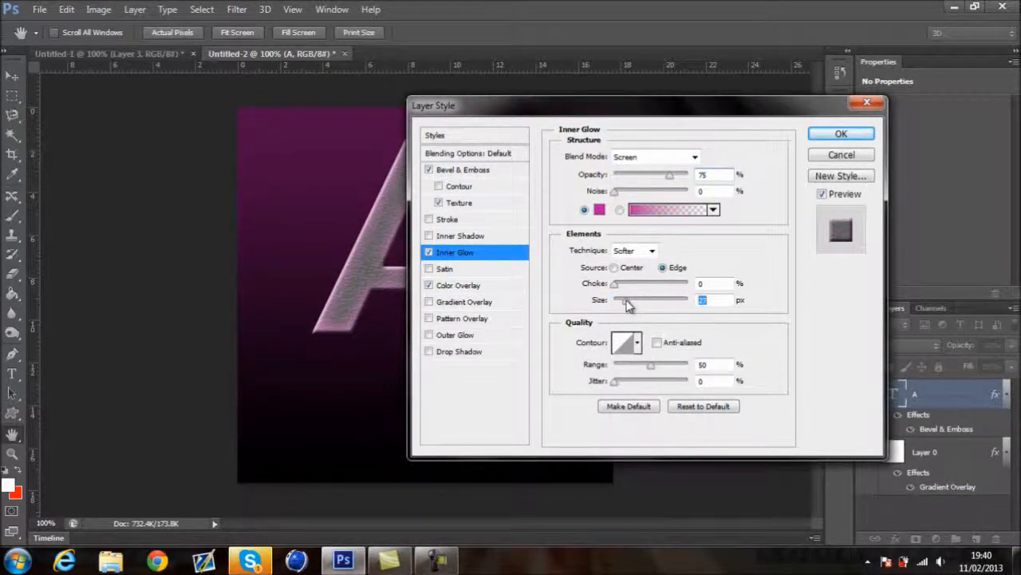
pyautogui.press('BackSpace')
pyautogui.write('5')
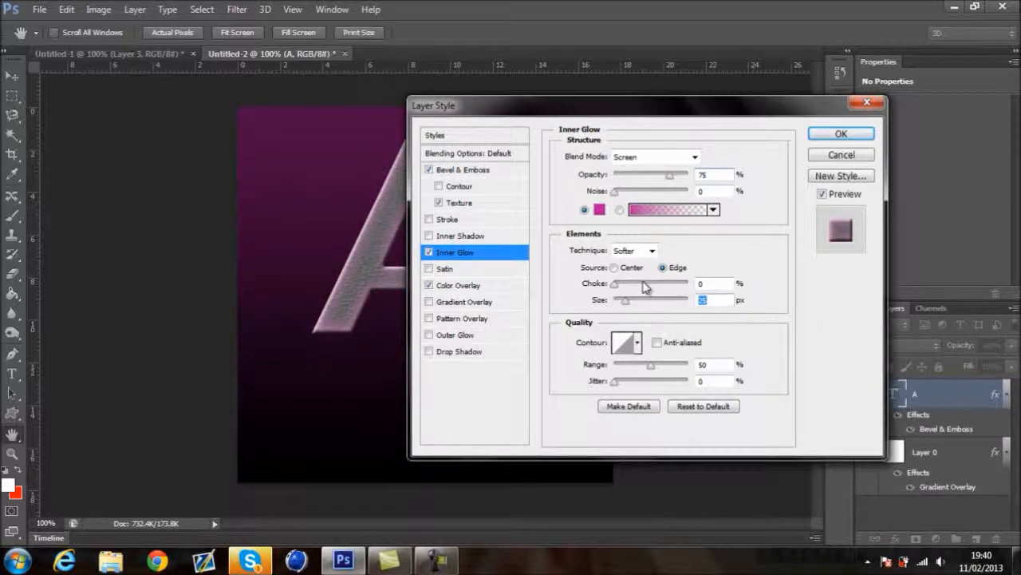
pyautogui.moveTo(617, 285); pyautogui.dragTo(639, 283)
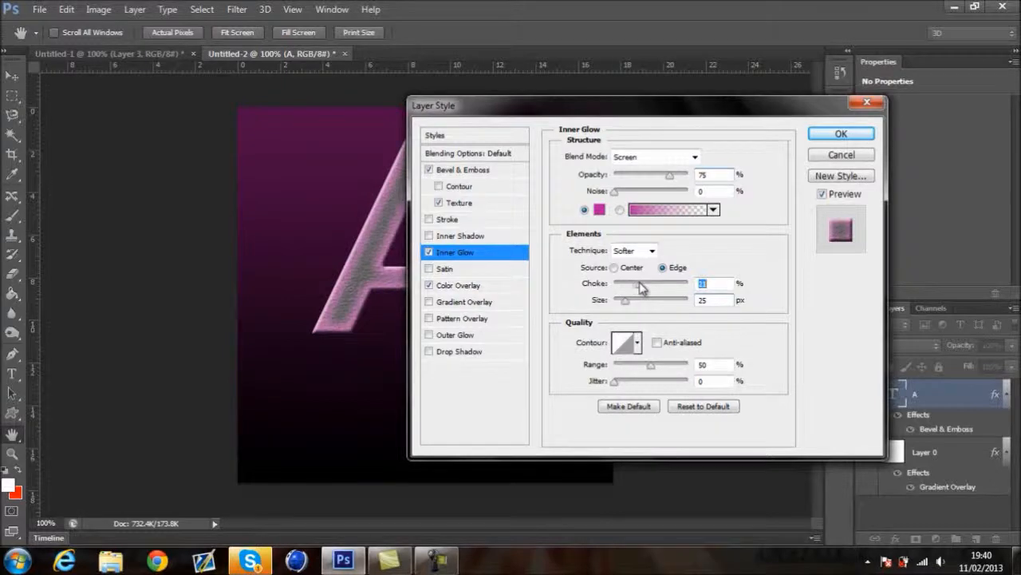
pyautogui.moveTo(623, 284); pyautogui.dragTo(621, 283)
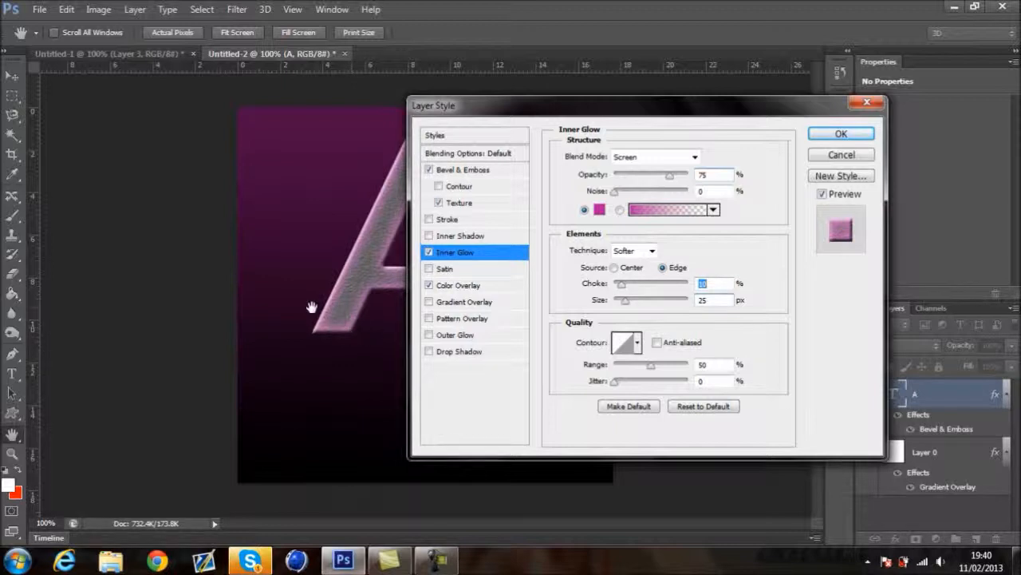
# - Add an Outer Glow to the "A" layer in bright pink
pyautogui.click(454, 336)
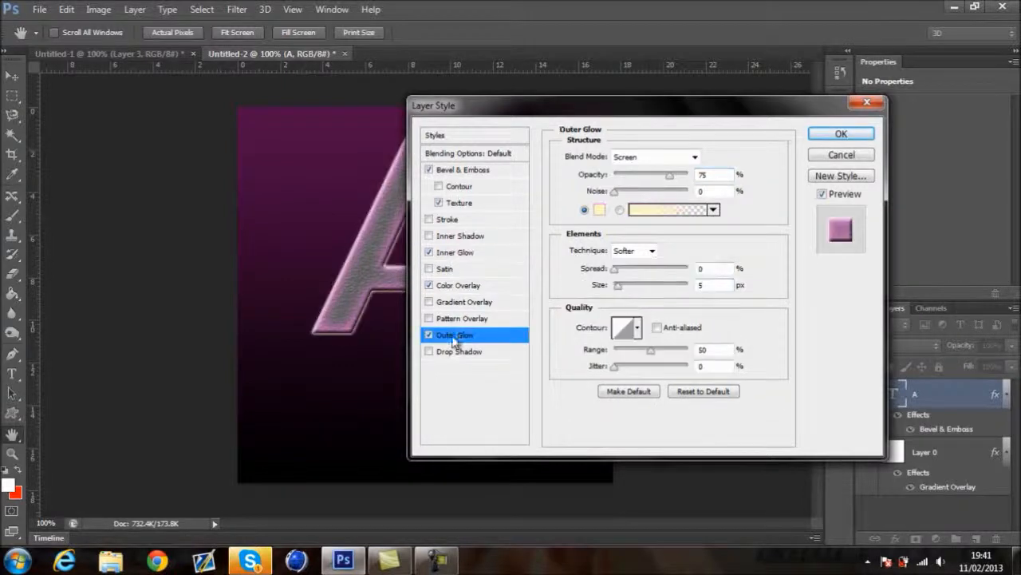
pyautogui.click(598, 210)
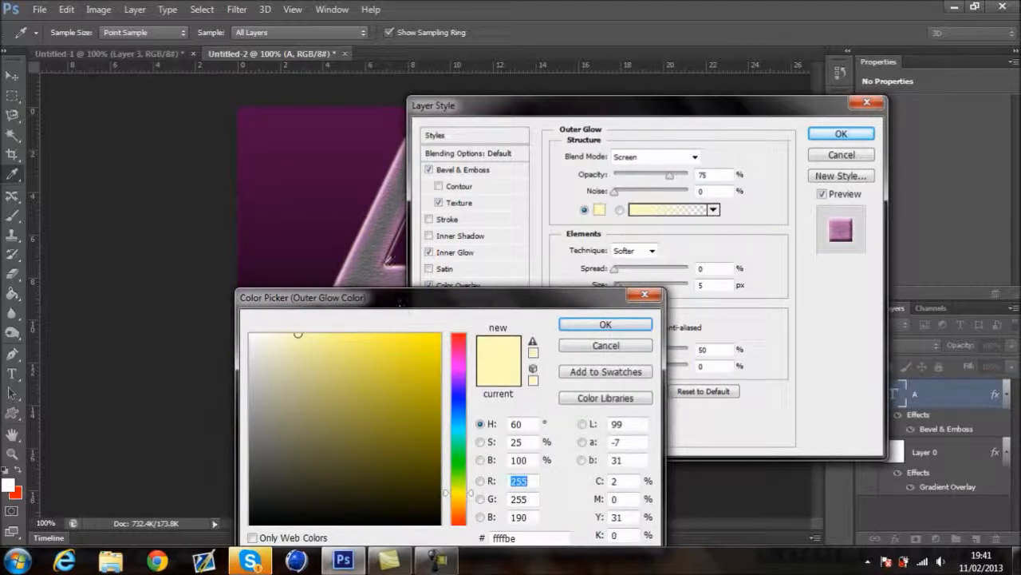
pyautogui.click(386, 262)
pyautogui.click(460, 363)
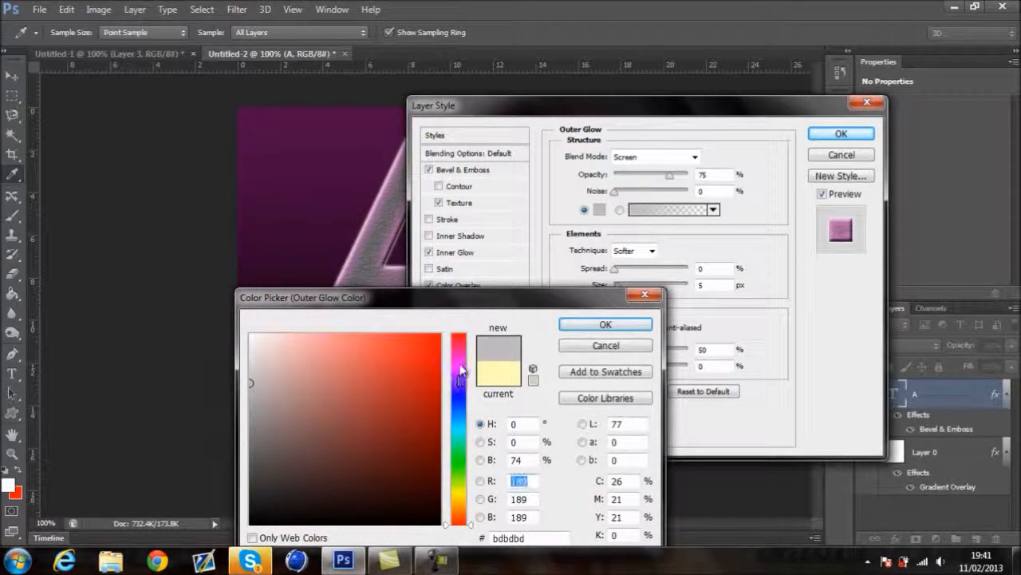
pyautogui.click(437, 345)
pyautogui.click(606, 325)
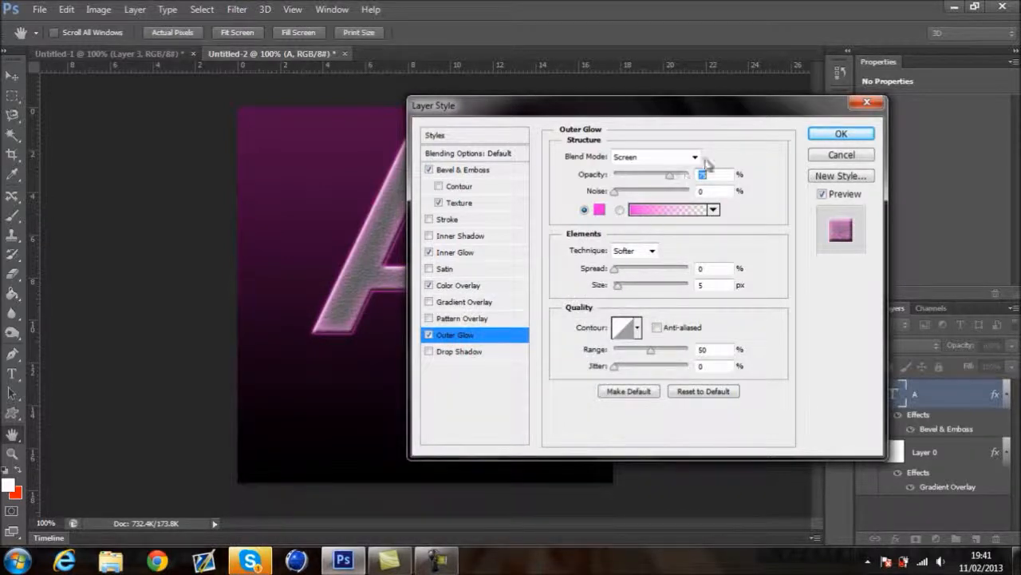
# - Set the outer glow's size to 15 px and opacity to about 29%, and apply the layer style
pyautogui.moveTo(670, 175); pyautogui.dragTo(666, 179)
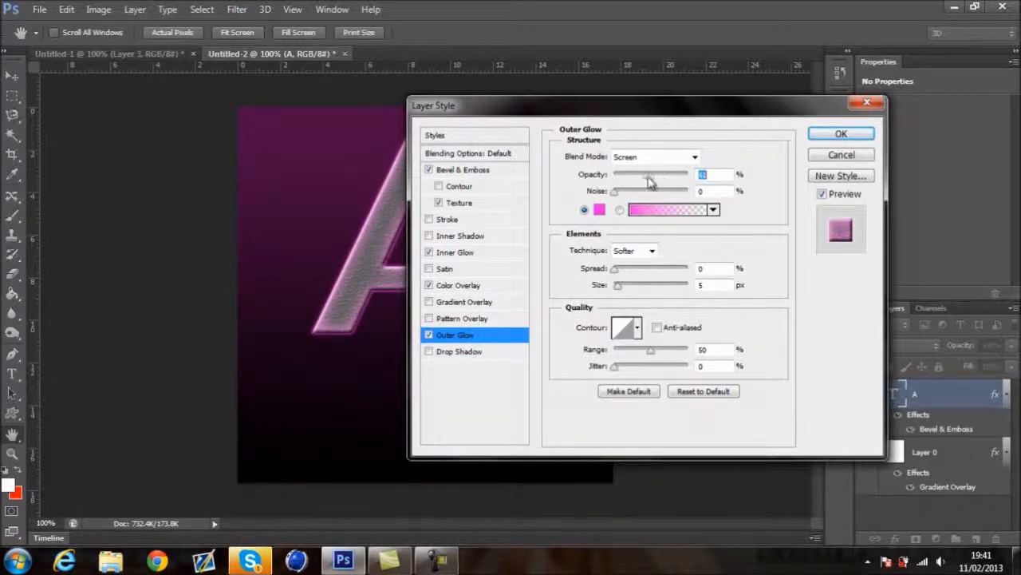
pyautogui.moveTo(617, 287); pyautogui.dragTo(627, 290)
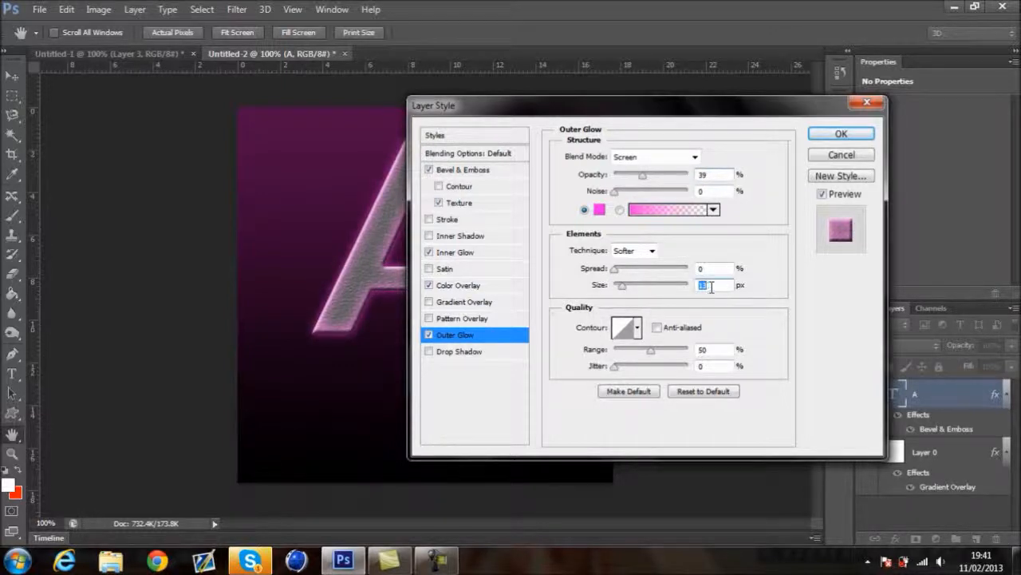
pyautogui.write('1')
pyautogui.press('BackSpace')
pyautogui.write('5')
pyautogui.moveTo(647, 181); pyautogui.dragTo(637, 181)
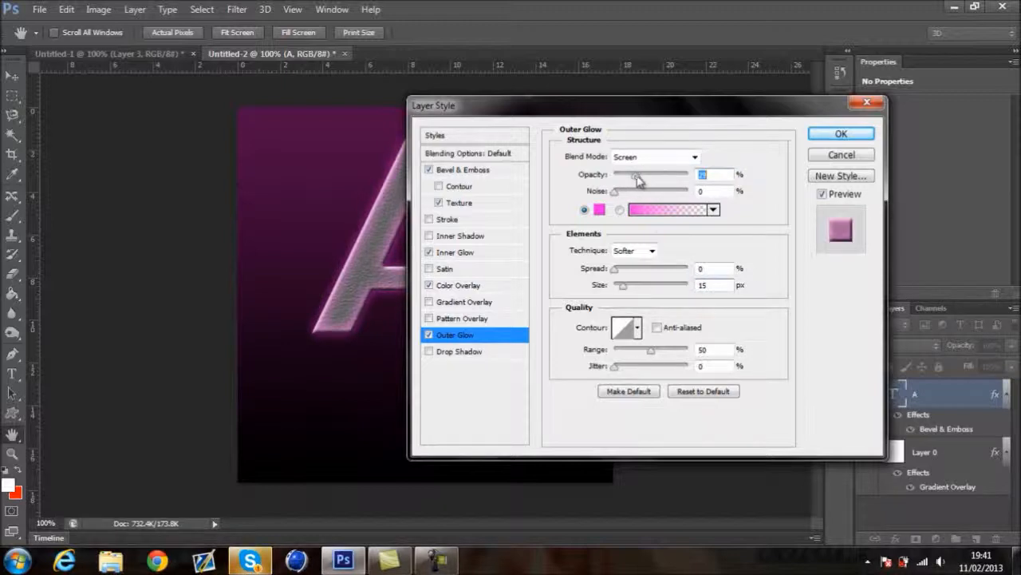
pyautogui.click(841, 133)
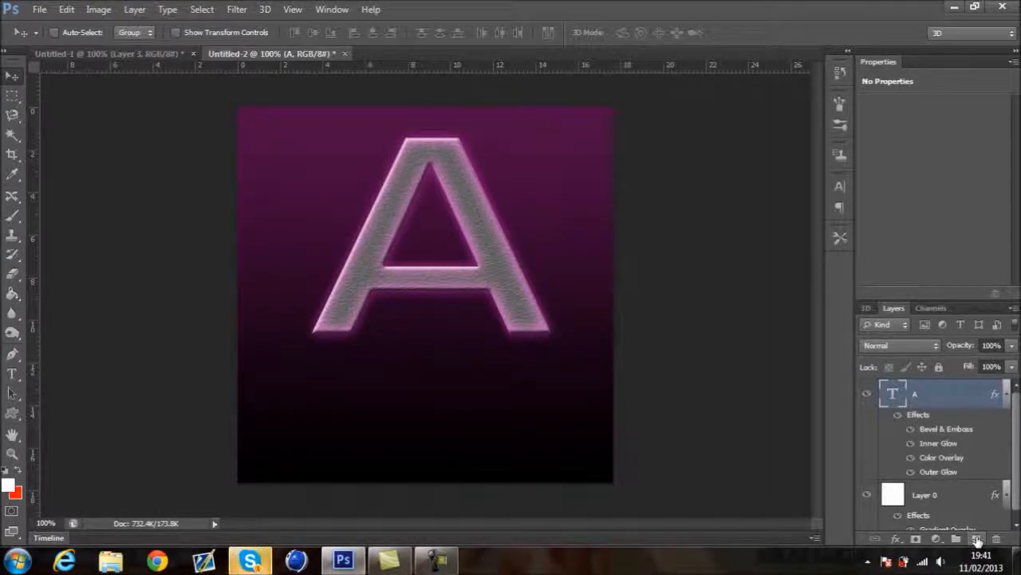
# - Collapse the effects lists of both layers and add a new empty layer above the "A" layer
pyautogui.click(1003, 394)
pyautogui.click(1005, 424)
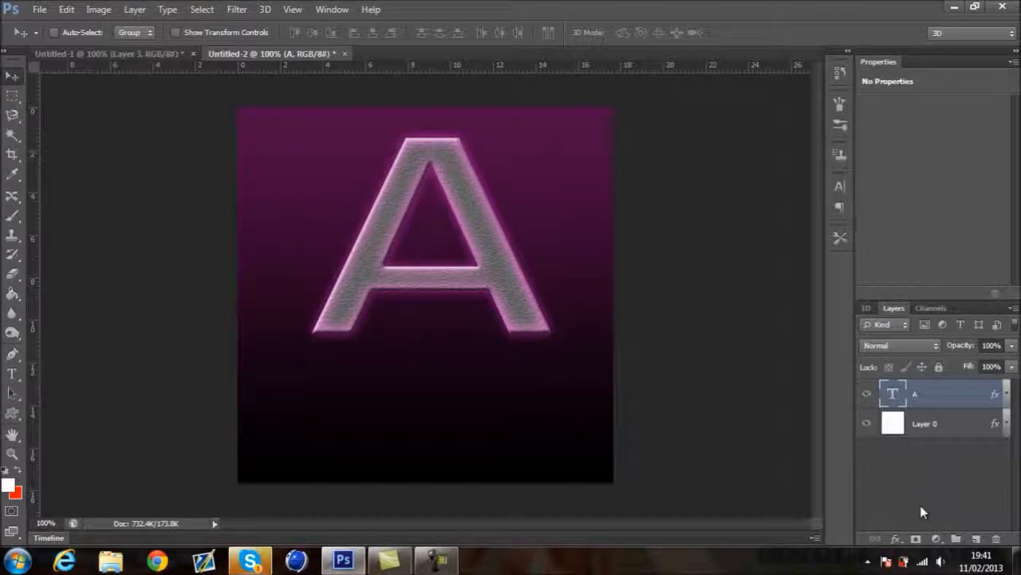
pyautogui.click(977, 539)
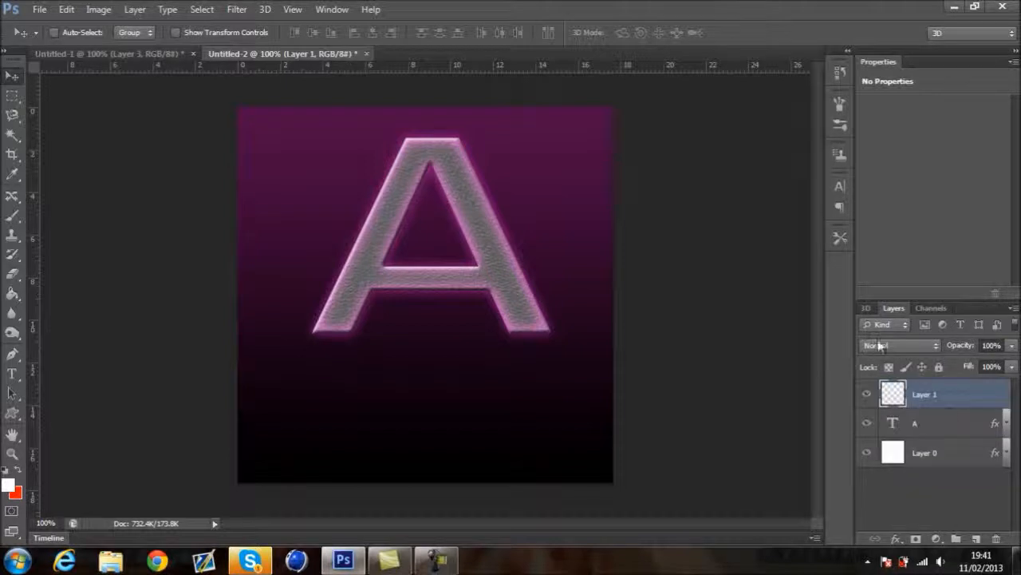
# - Draw a curved Pen tool path from above the canvas, looping around the letter "A" and ending just beyond its right foot
pyautogui.click(14, 359)
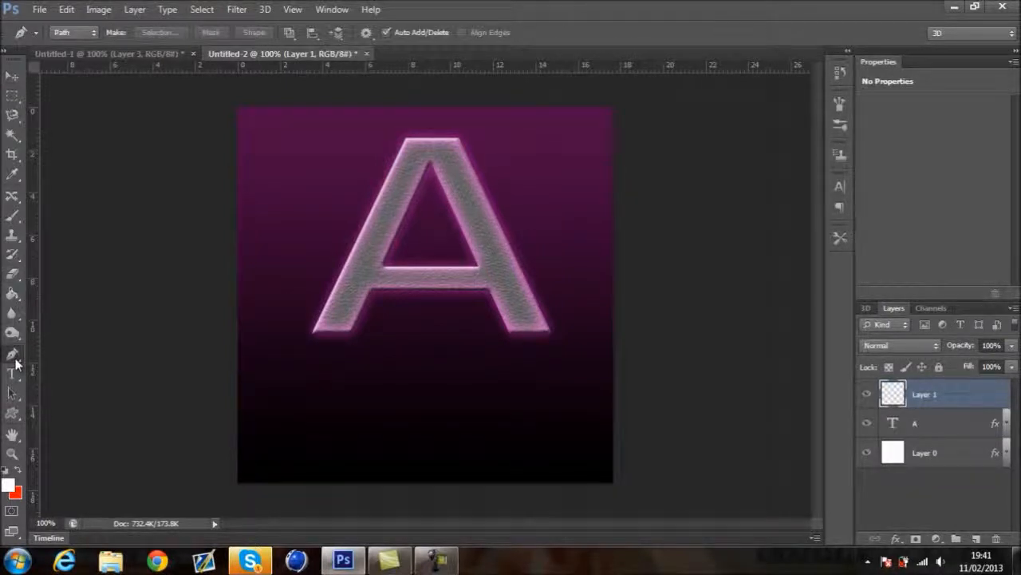
pyautogui.click(325, 100)
pyautogui.click(320, 89)
pyautogui.moveTo(427, 210); pyautogui.dragTo(471, 168)
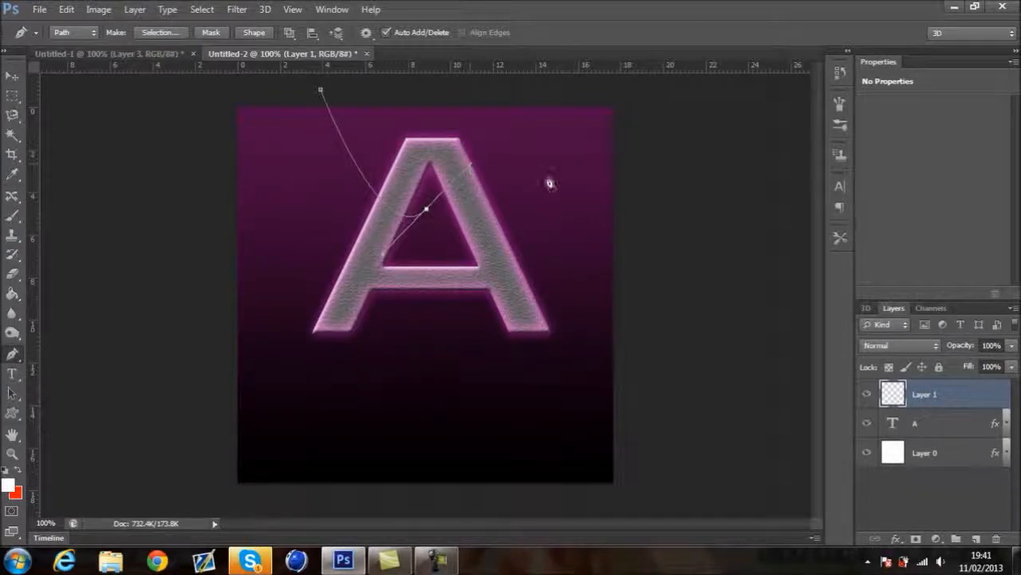
pyautogui.moveTo(528, 170); pyautogui.dragTo(525, 217)
pyautogui.moveTo(454, 241); pyautogui.dragTo(459, 269)
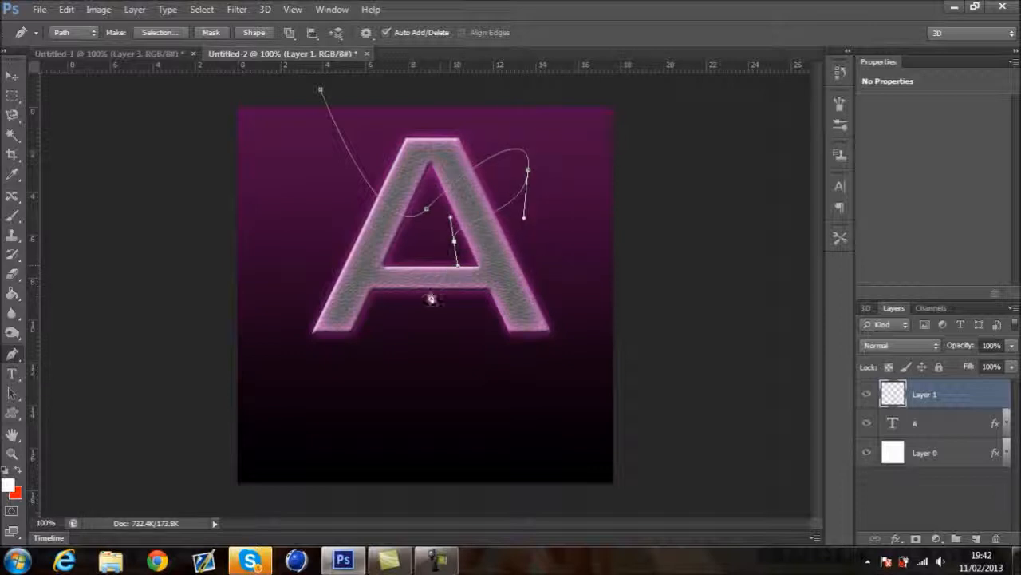
pyautogui.moveTo(421, 311); pyautogui.dragTo(385, 299)
pyautogui.moveTo(348, 210); pyautogui.dragTo(321, 237)
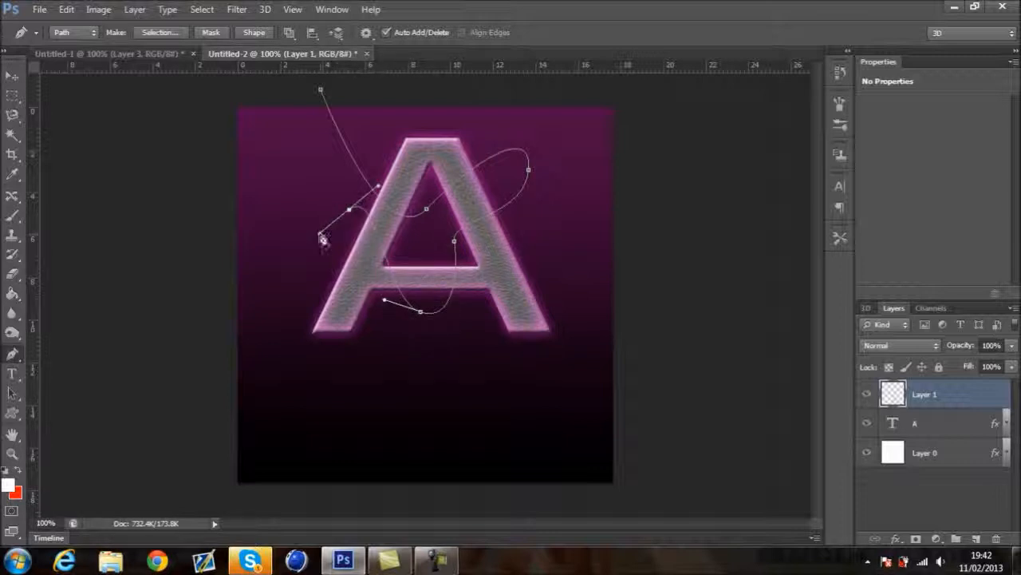
pyautogui.moveTo(366, 336); pyautogui.dragTo(428, 346)
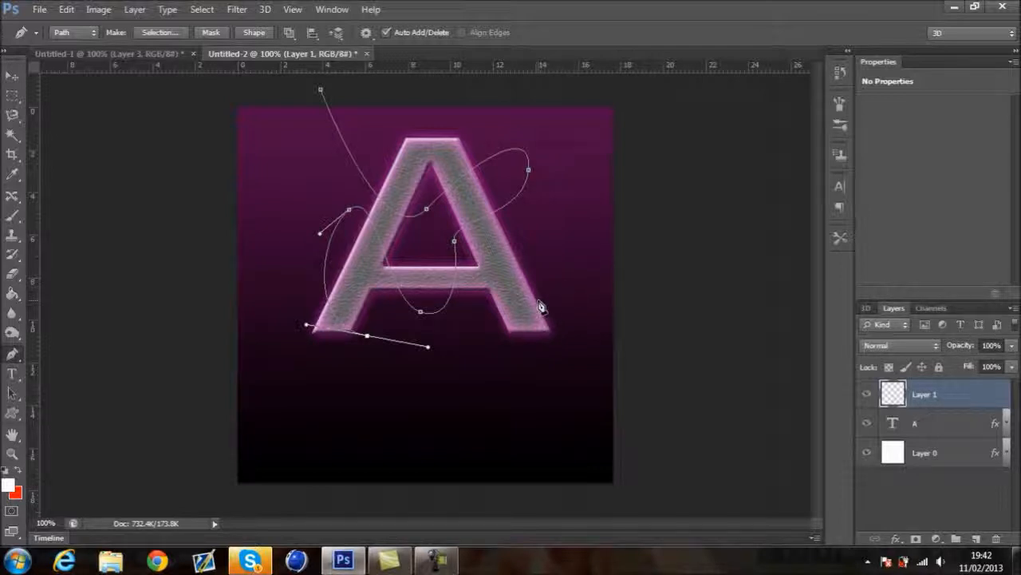
pyautogui.moveTo(573, 308); pyautogui.dragTo(591, 337)
# - Undo the path's last anchor and try to end the path, stepping back to restore the anchor beside the right foot
pyautogui.hotkey('ctrl', 'z')
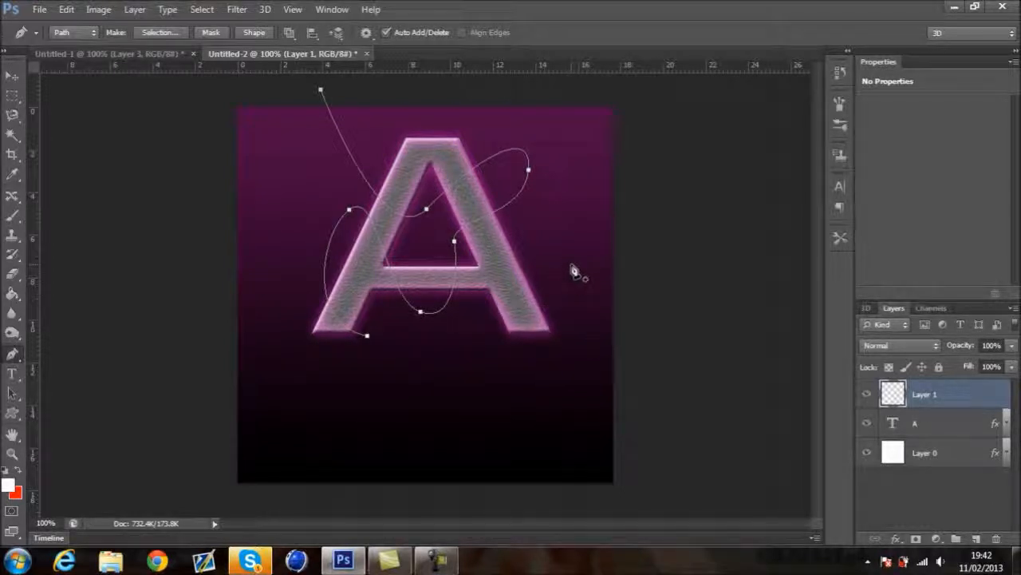
pyautogui.press('Return')
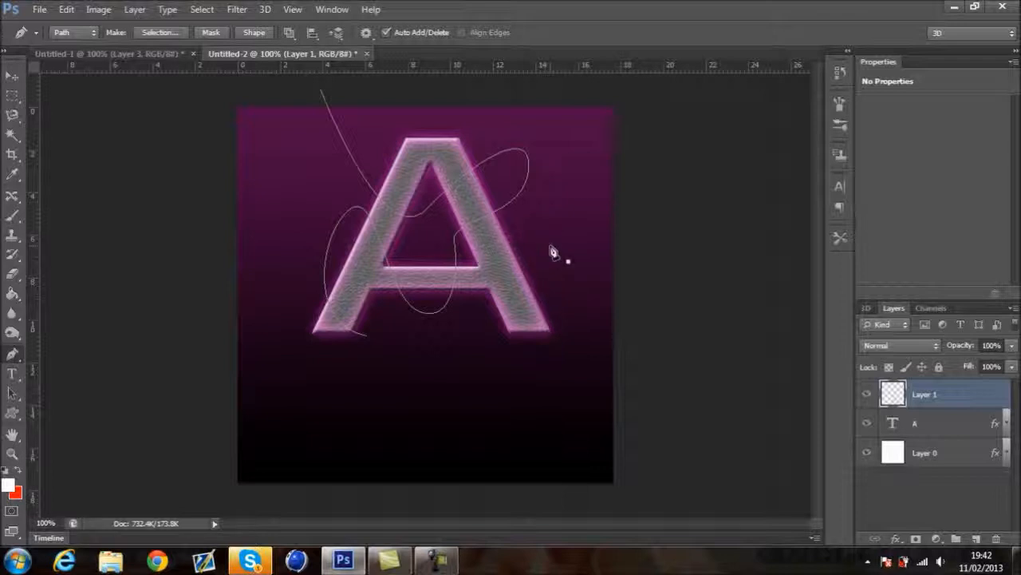
pyautogui.hotkey('ctrl', 'z')
pyautogui.keyDown('ctrl'); pyautogui.click(539, 250); pyautogui.keyUp('ctrl')
pyautogui.hotkey('ctrl', 'z')
pyautogui.hotkey('ctrl', 'alt', 'z')
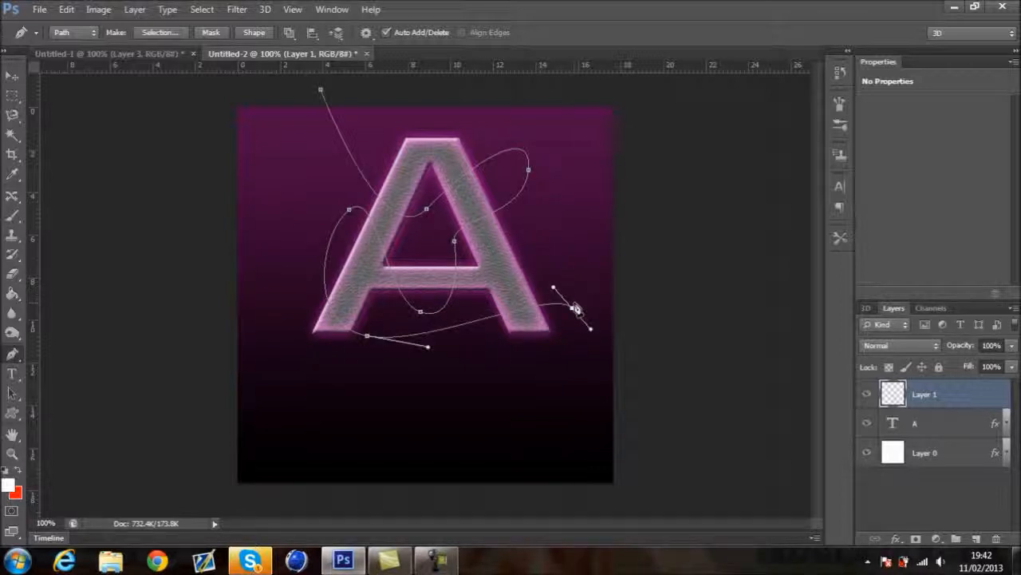
# - Extend the path with two curved anchors, one above the letter's right foot and one beyond the canvas's right edge
pyautogui.moveTo(575, 314)
pyautogui.mouseDown()
pyautogui.moveTo(570, 294)
pyautogui.moveTo(598, 312)
pyautogui.moveTo(594, 341)
pyautogui.moveTo(586, 318)
pyautogui.mouseUp()
pyautogui.moveTo(583, 252); pyautogui.dragTo(633, 290)
pyautogui.moveTo(646, 336); pyautogui.dragTo(599, 358)
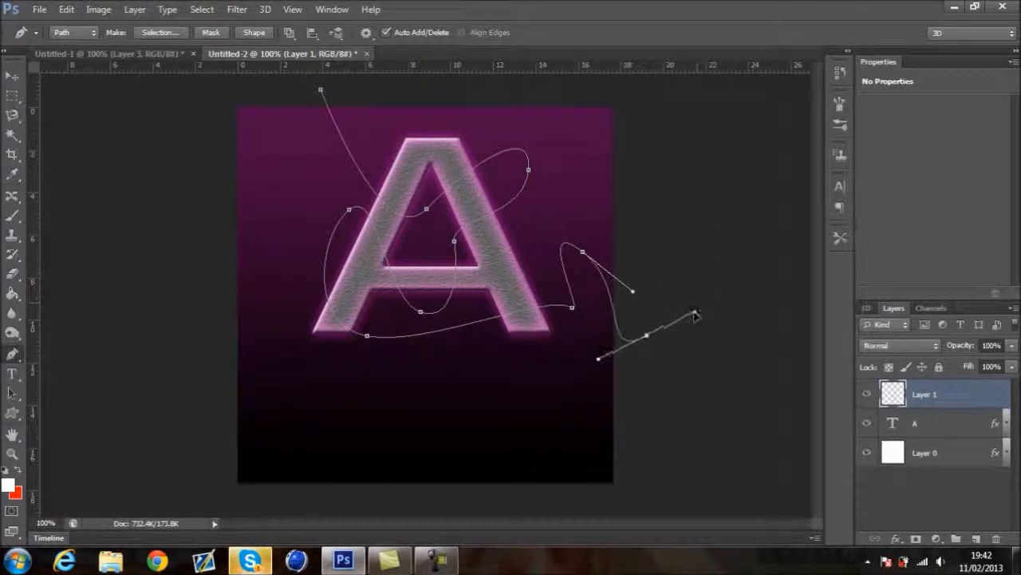
# - Remove the two anchors to the right of the letter and pick up the path's end anchor outside the canvas
pyautogui.click(571, 308)
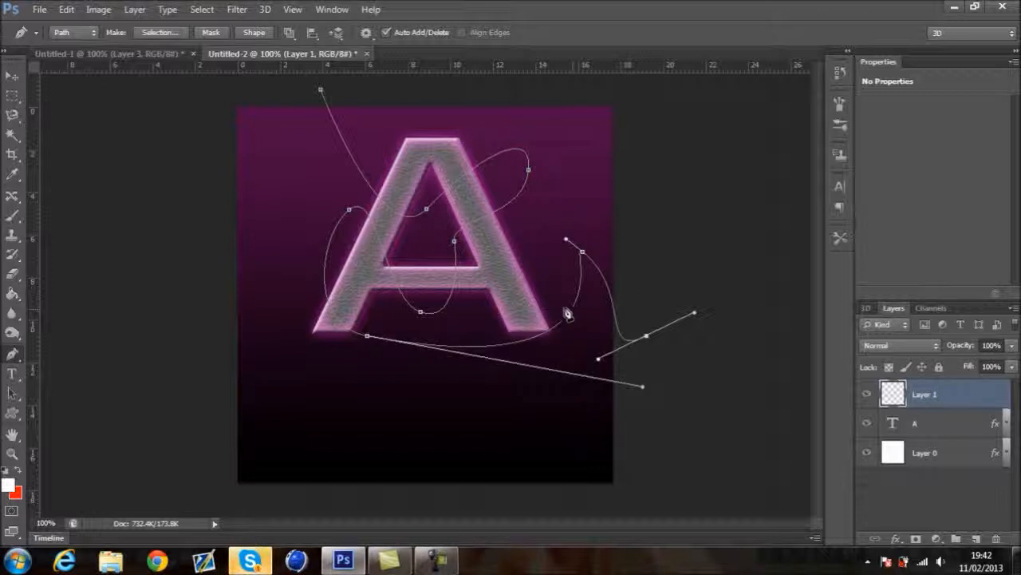
pyautogui.click(582, 253)
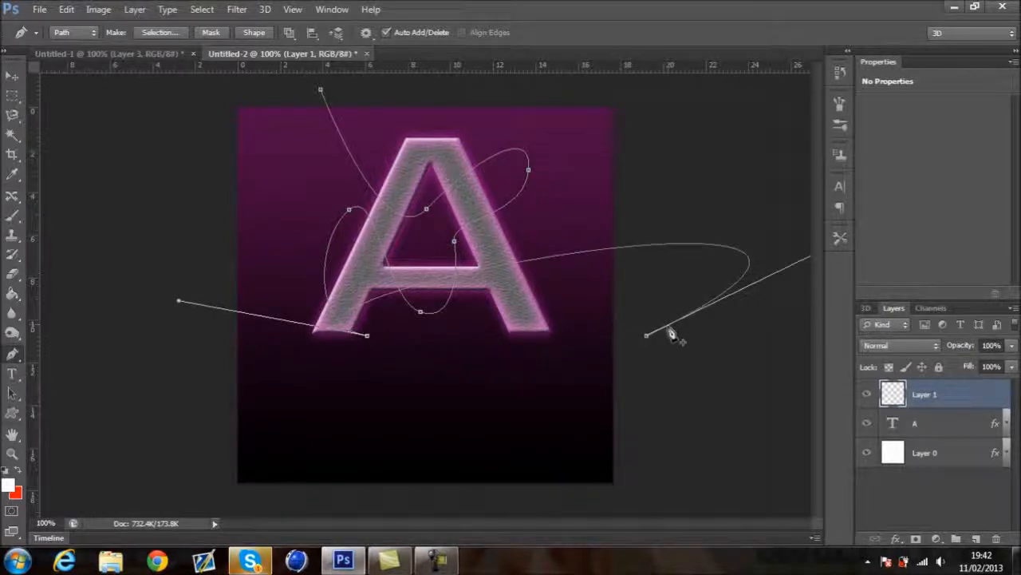
pyautogui.click(647, 336)
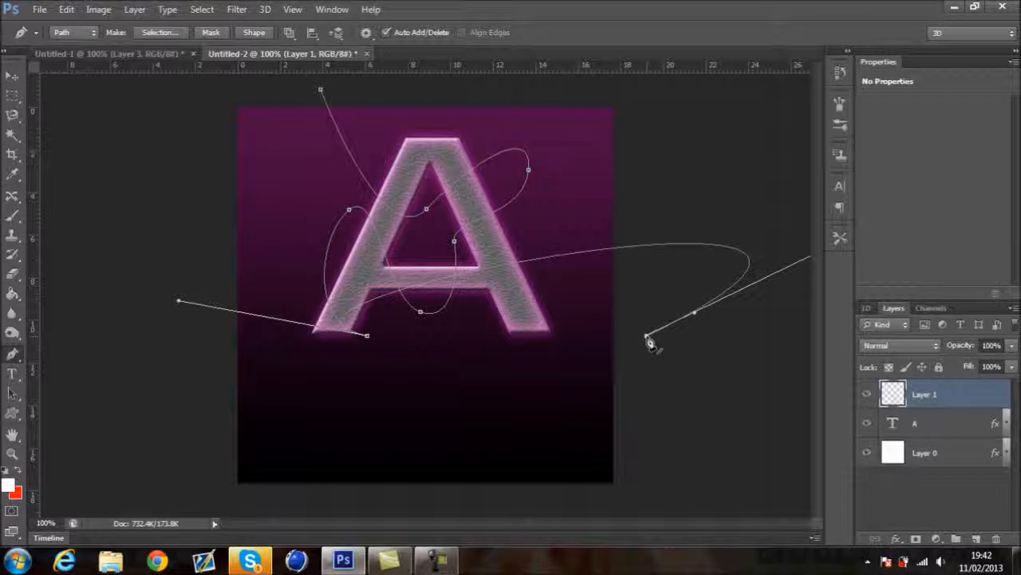
# - Remove the path's end anchor outside the canvas and try to continue the path from the anchor at the letter's left foot
pyautogui.press('Delete')
pyautogui.moveTo(482, 333); pyautogui.dragTo(496, 330)
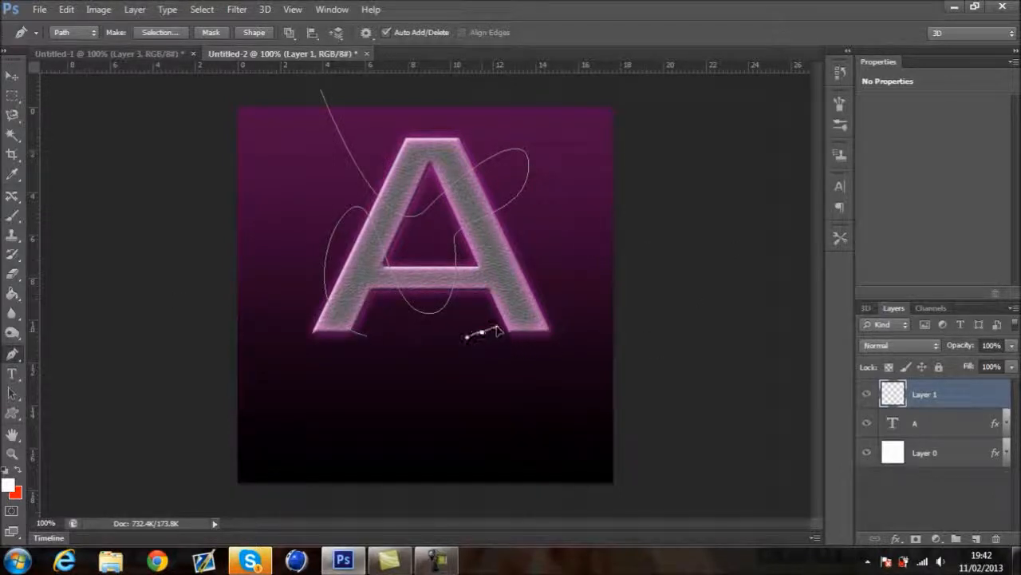
pyautogui.hotkey('ctrl', 'z')
pyautogui.click(369, 337)
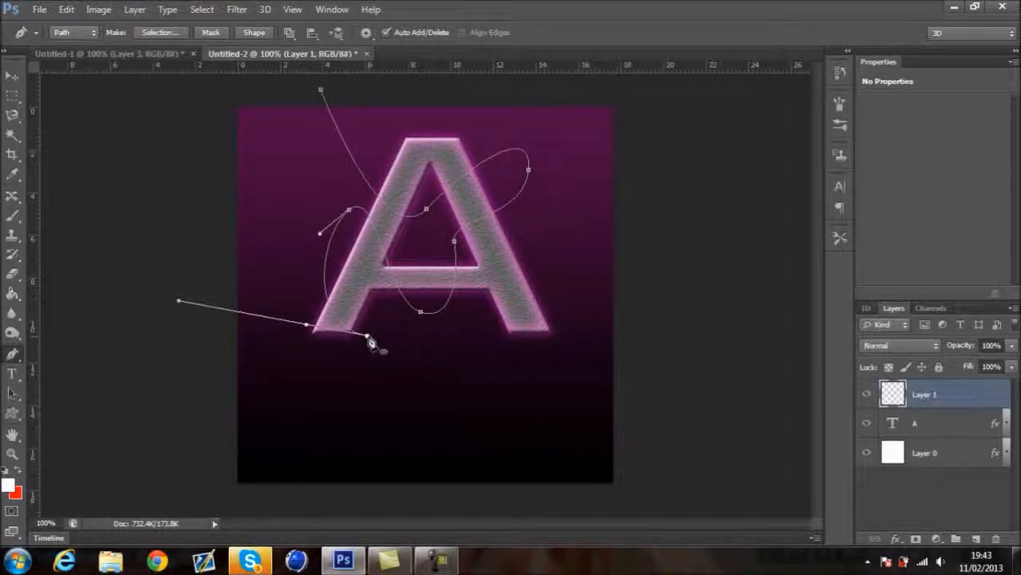
pyautogui.moveTo(178, 300)
pyautogui.mouseDown()
pyautogui.moveTo(144, 282)
pyautogui.moveTo(159, 285)
pyautogui.moveTo(178, 316)
pyautogui.mouseUp()
pyautogui.hotkey('ctrl', 'z')
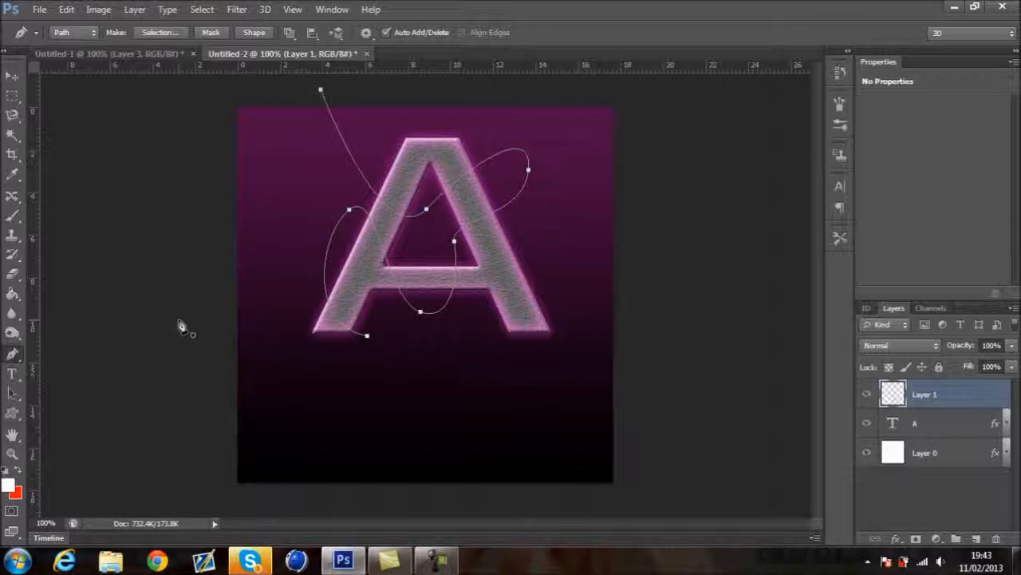
pyautogui.click(369, 338)
pyautogui.moveTo(573, 264); pyautogui.dragTo(564, 308)
pyautogui.hotkey('ctrl', 'z')
pyautogui.click(438, 559)
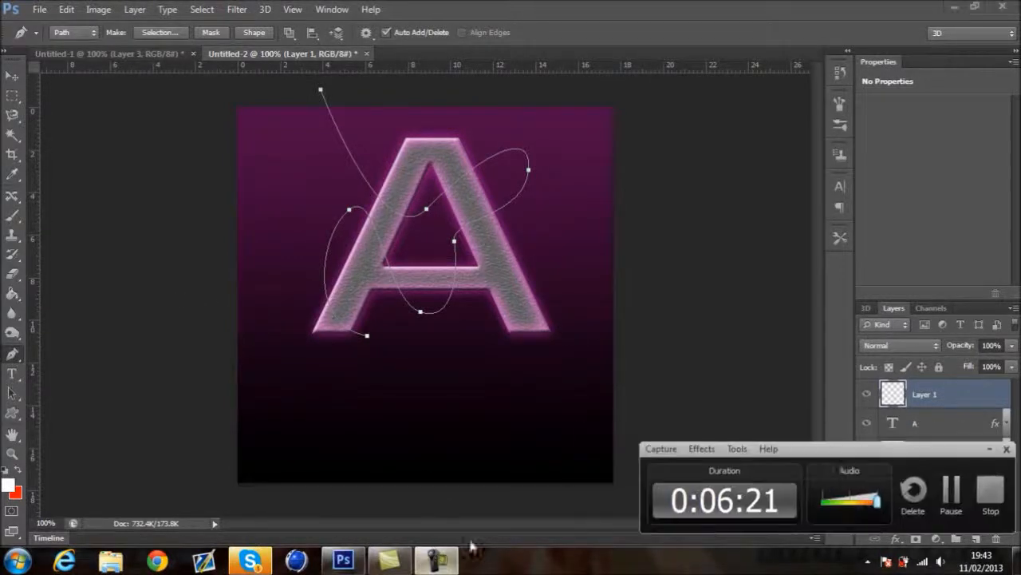
pyautogui.click(951, 496)
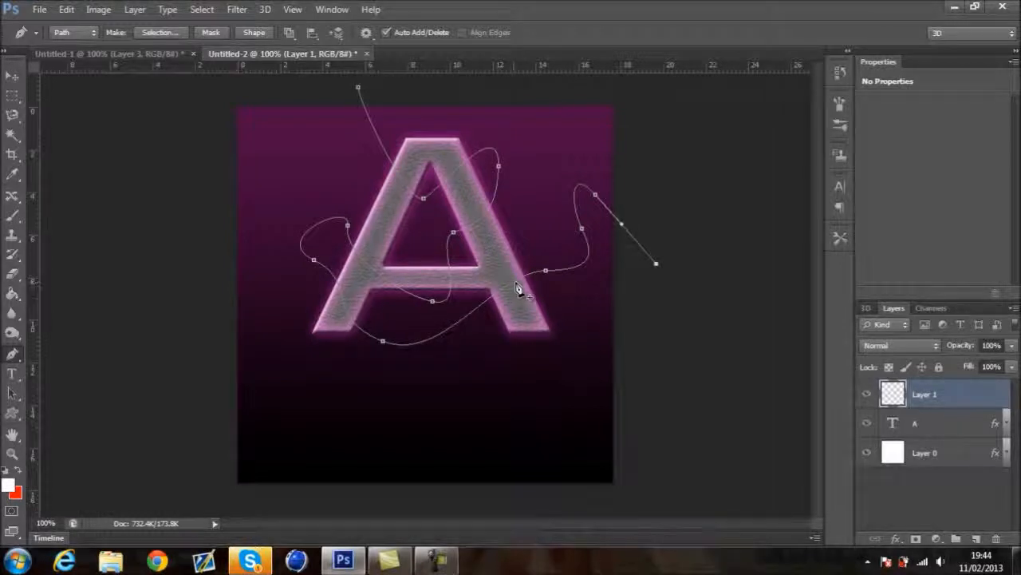
# - Switch to the Brush tool with a soft 5 px tip at 0% hardness
pyautogui.click(8, 219)
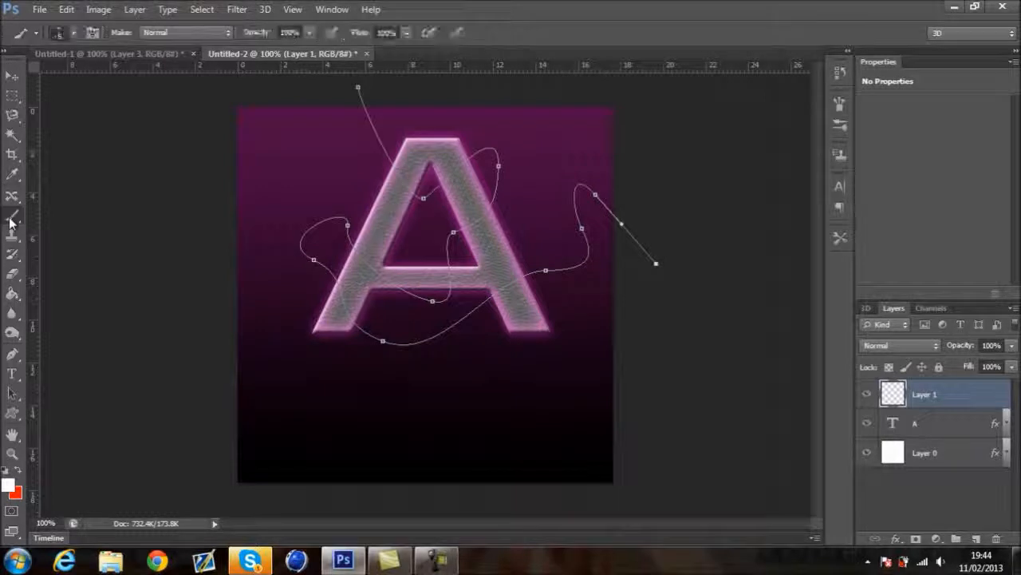
pyautogui.click(73, 35)
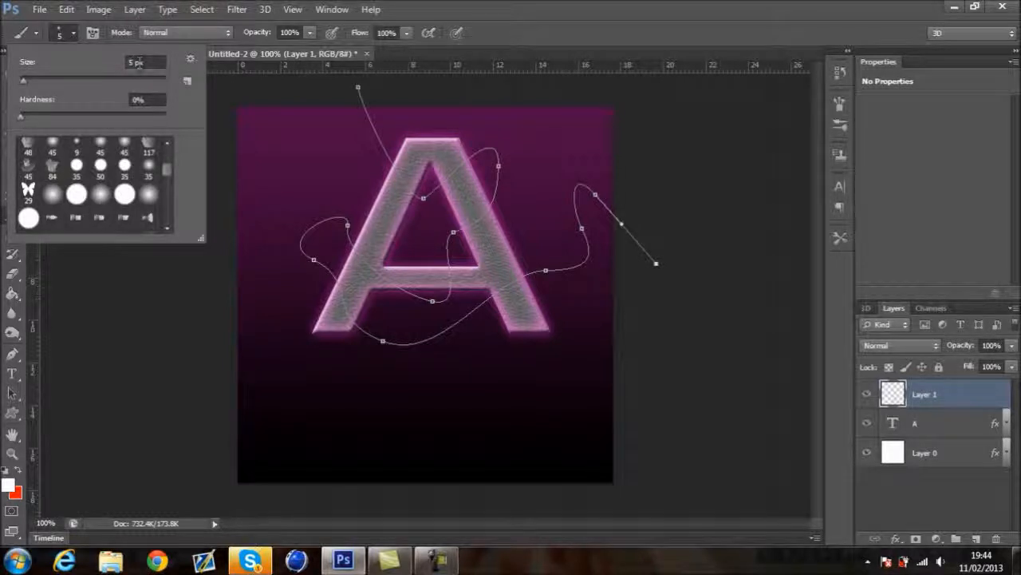
pyautogui.click(74, 39)
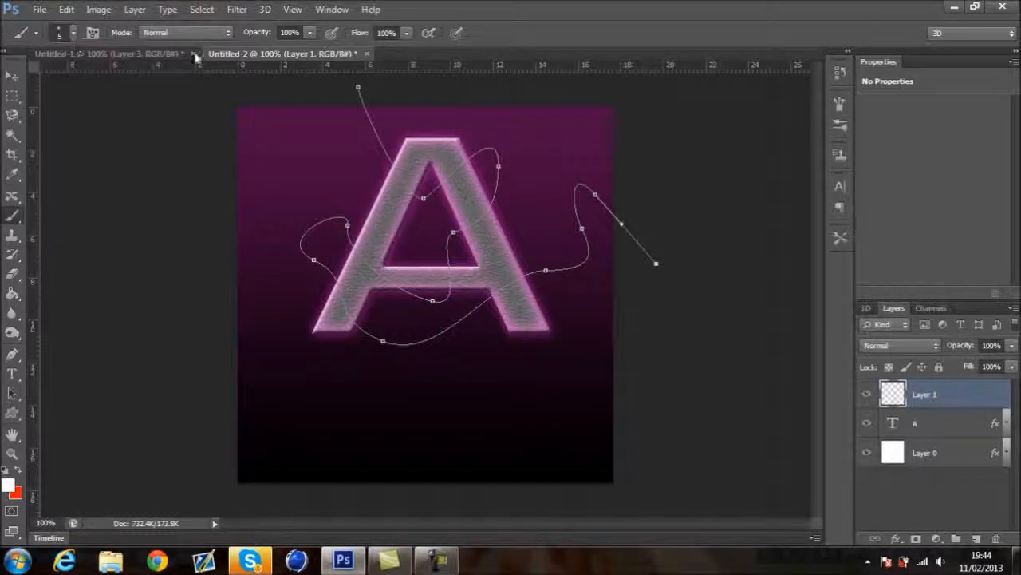
# - Enable Scattering for the brush with a scatter of 269% and a count of 1
pyautogui.click(332, 10)
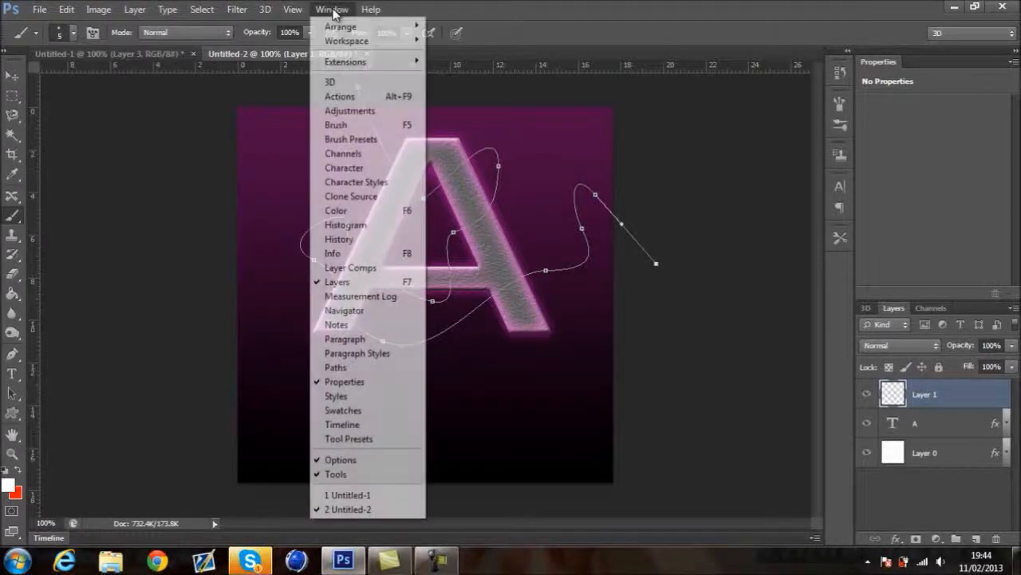
pyautogui.click(351, 125)
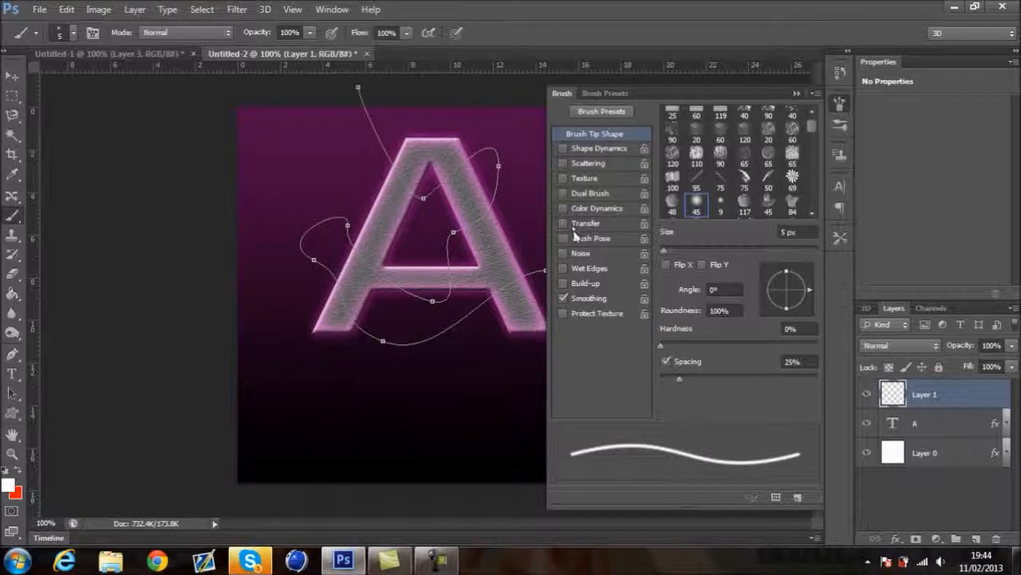
pyautogui.click(568, 163)
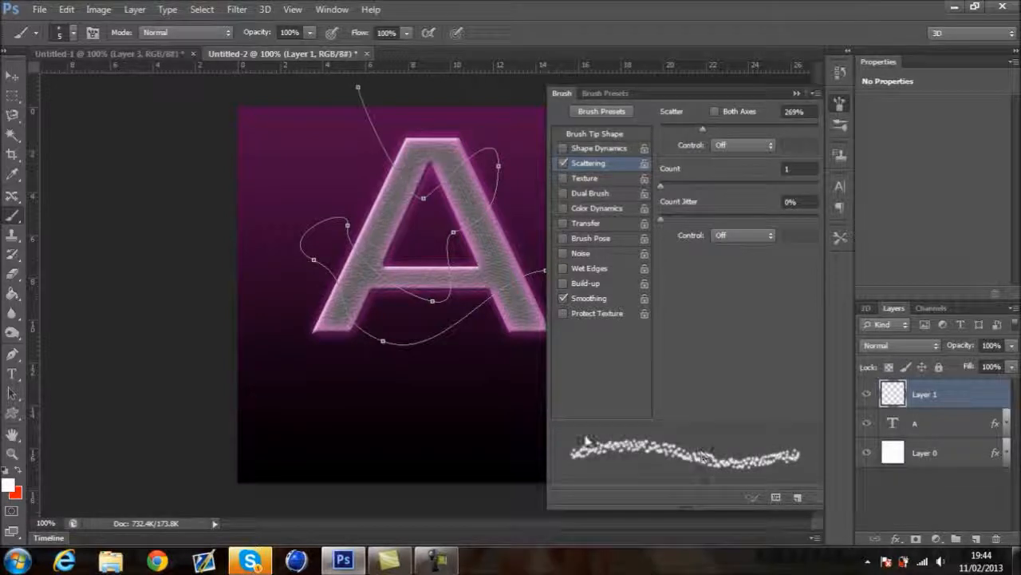
pyautogui.click(563, 163)
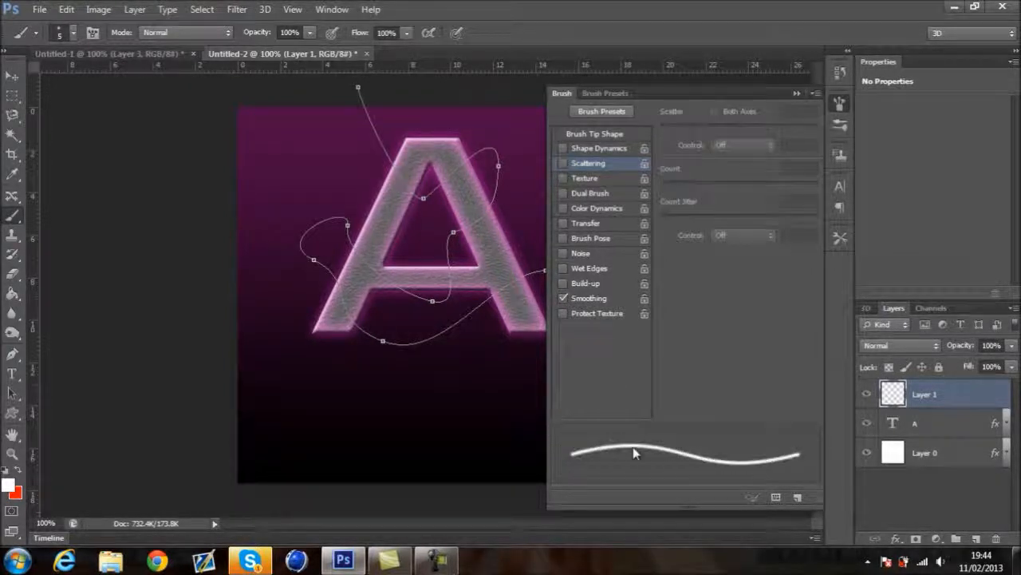
pyautogui.click(563, 163)
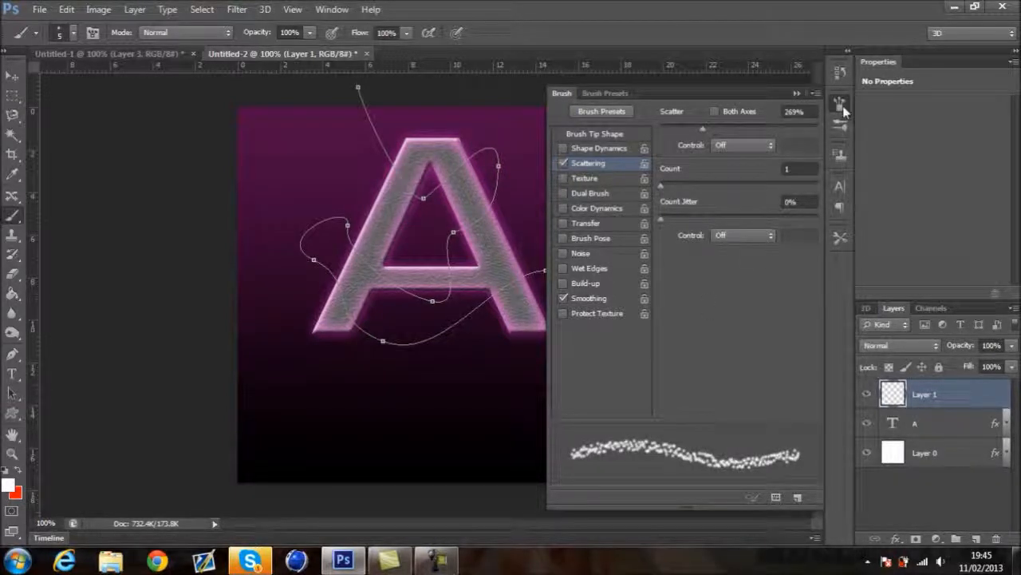
pyautogui.click(798, 93)
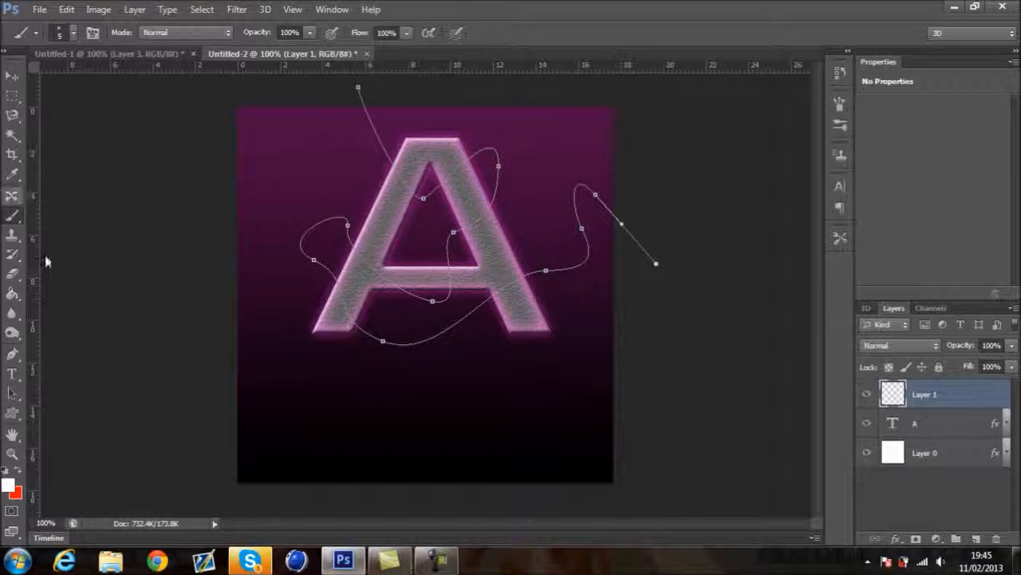
# - Stroke the curved path on Layer 1 using the Brush with Simulate Pressure enabled, and delete the path
pyautogui.click(12, 354)
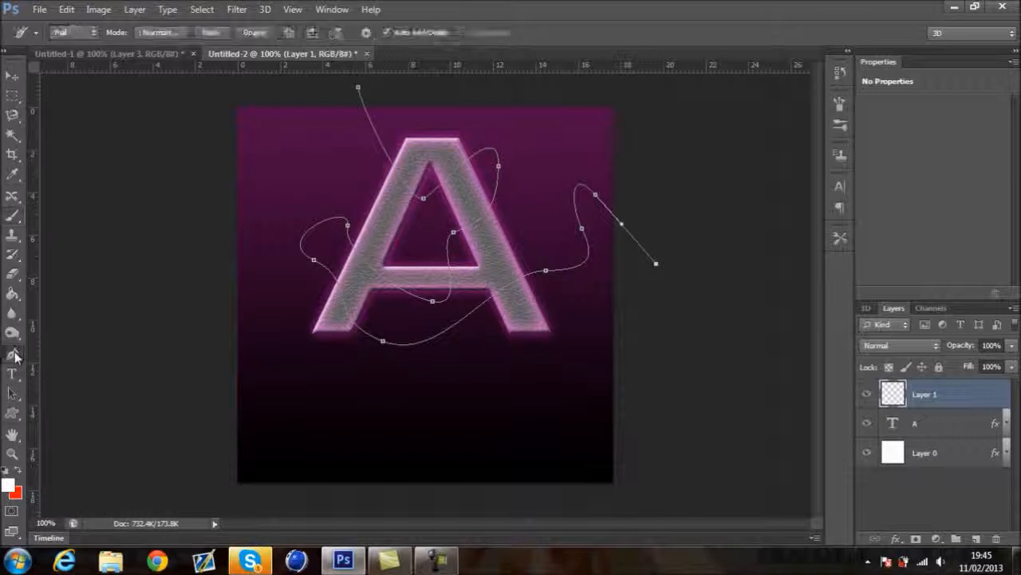
pyautogui.rightClick(341, 224)
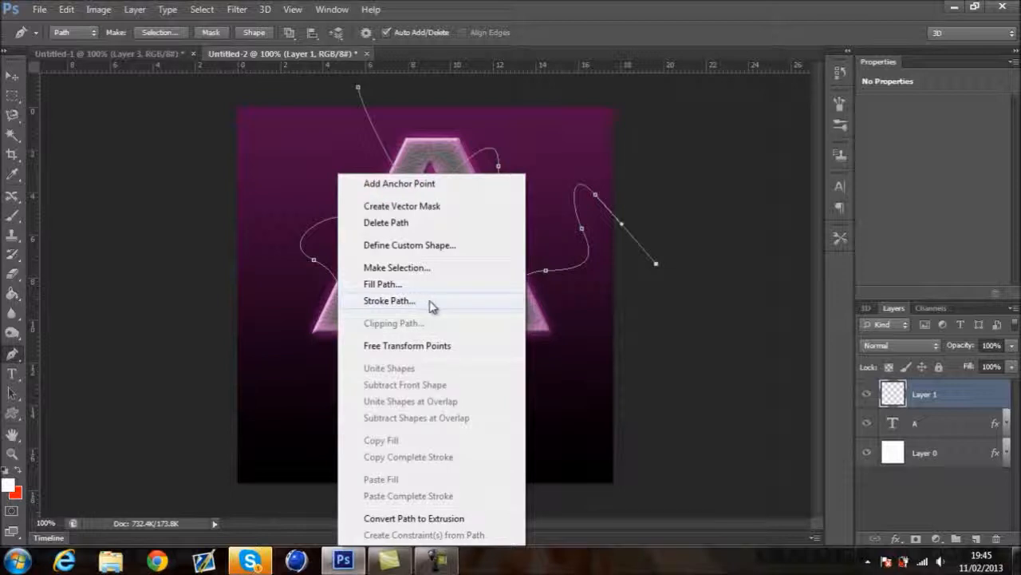
pyautogui.click(389, 301)
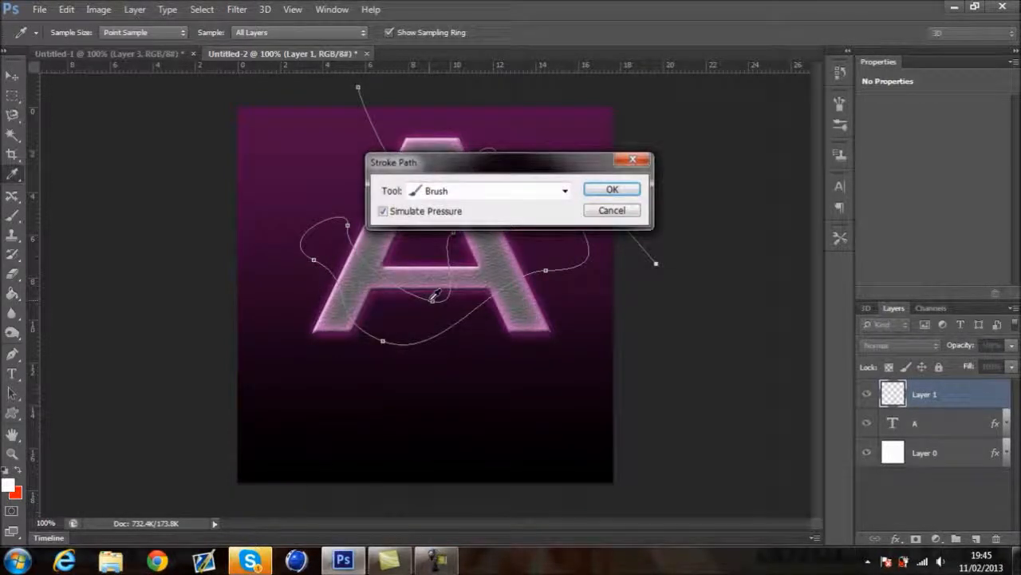
pyautogui.click(383, 212)
pyautogui.click(384, 213)
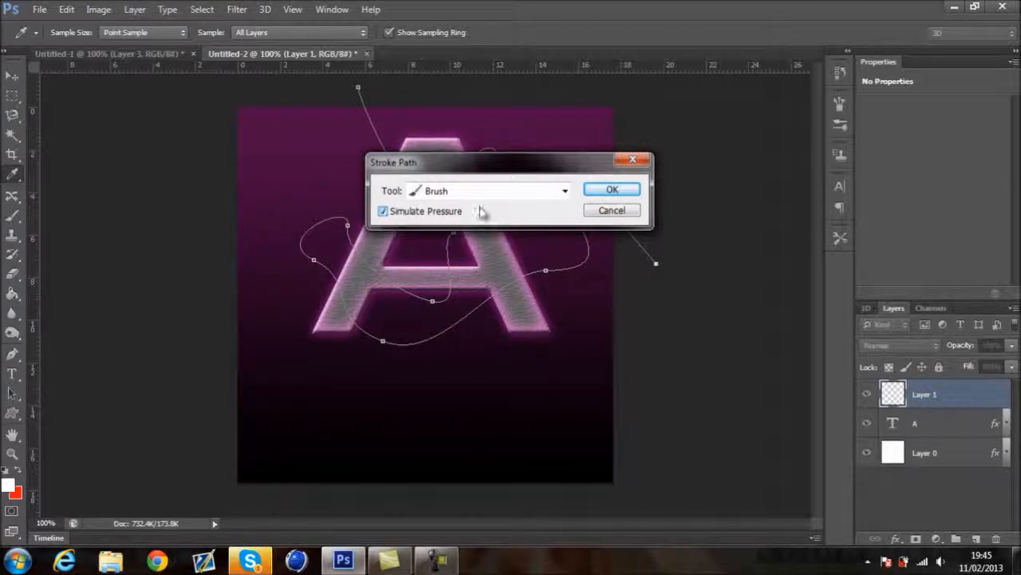
pyautogui.click(565, 191)
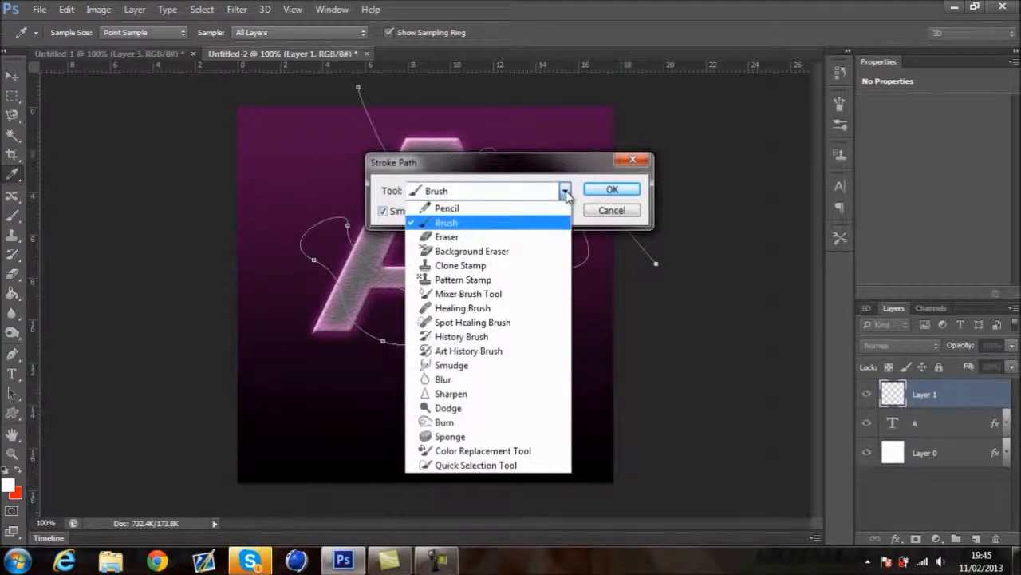
pyautogui.click(497, 223)
pyautogui.click(612, 196)
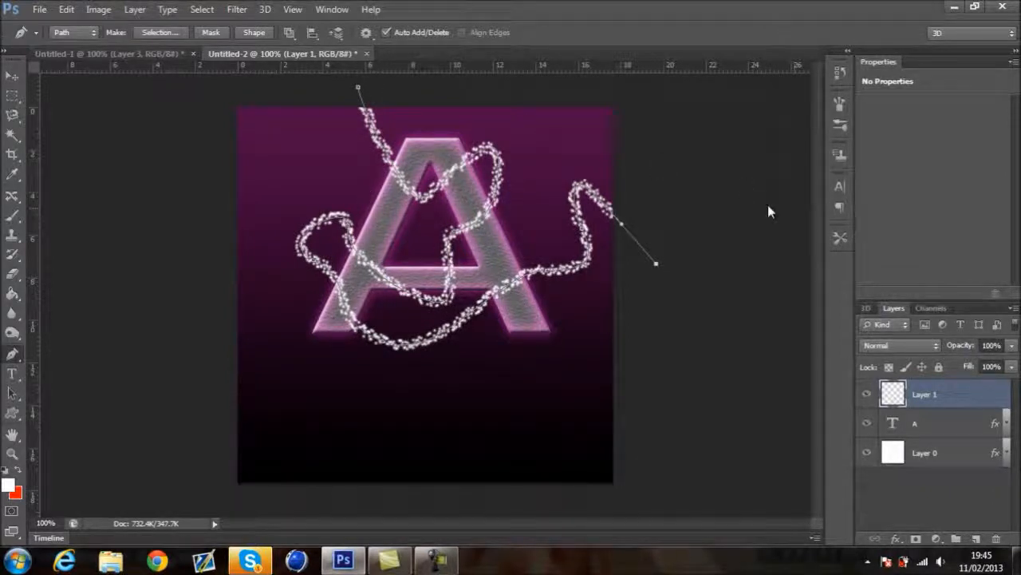
pyautogui.press('Delete')
pyautogui.press('Delete')
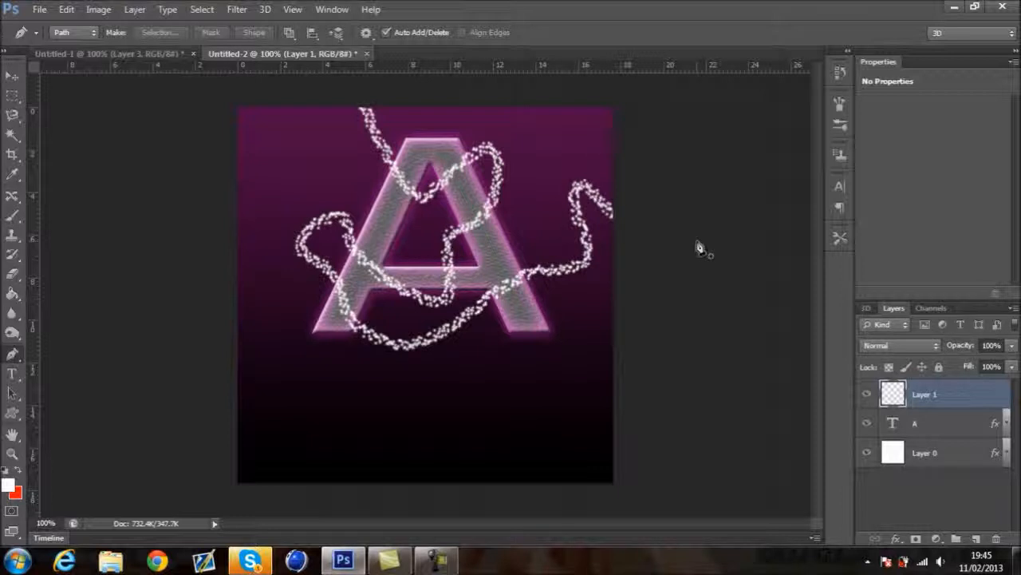
# - Add an Outer Glow to Layer 1's scattered stroke and set its colour to magenta #ff00ea
pyautogui.doubleClick(975, 399)
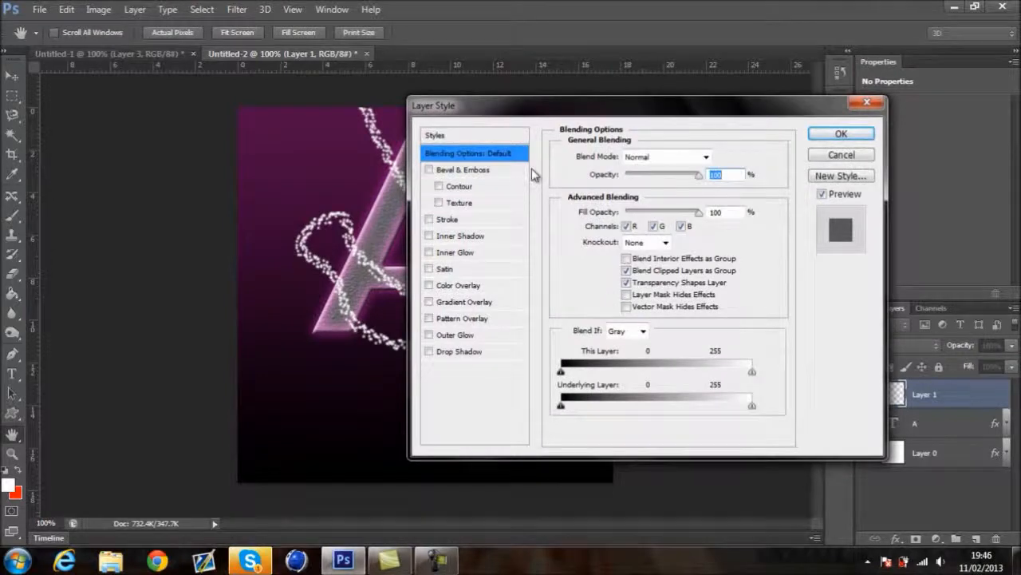
pyautogui.click(452, 336)
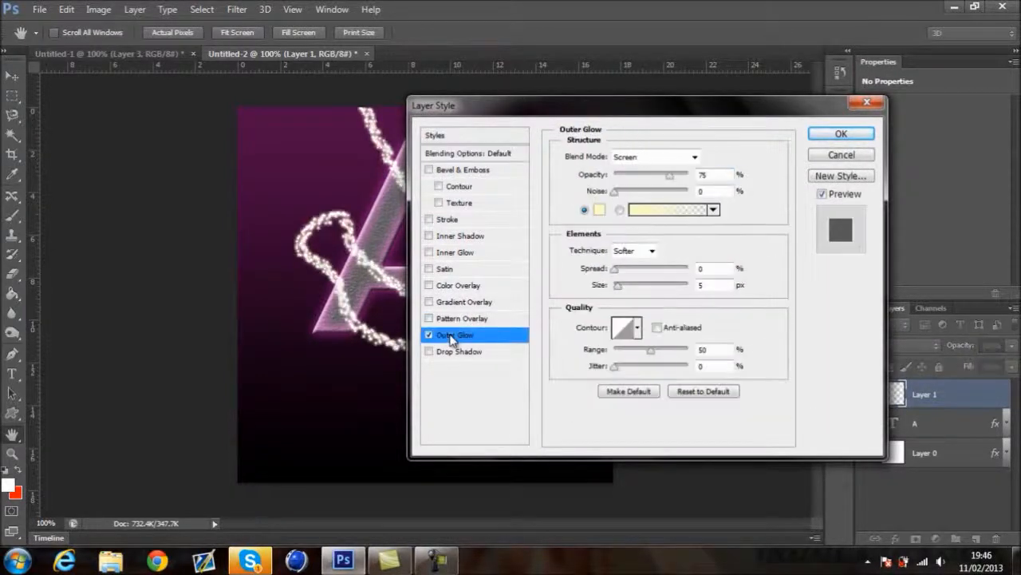
pyautogui.click(600, 210)
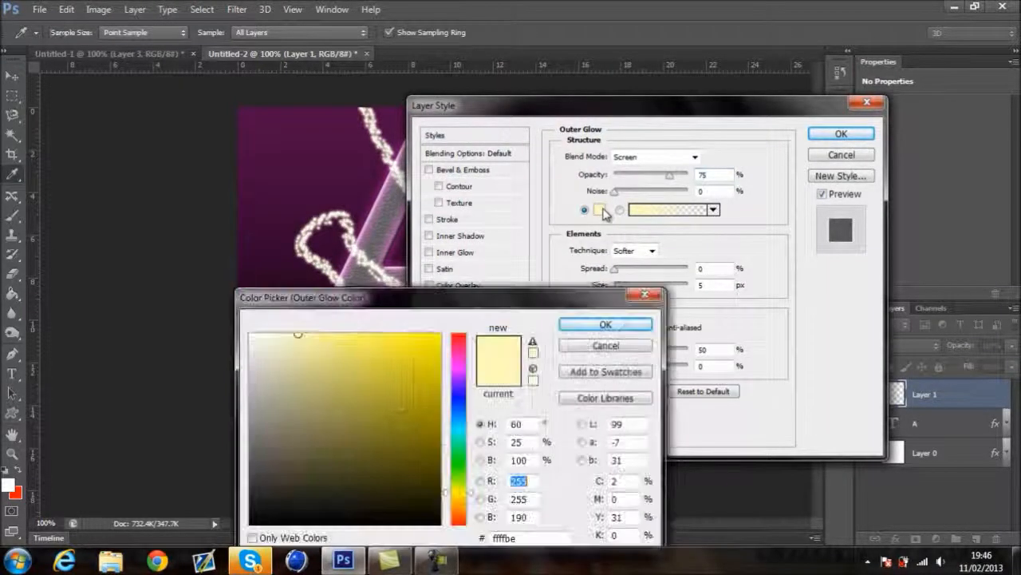
pyautogui.click(459, 366)
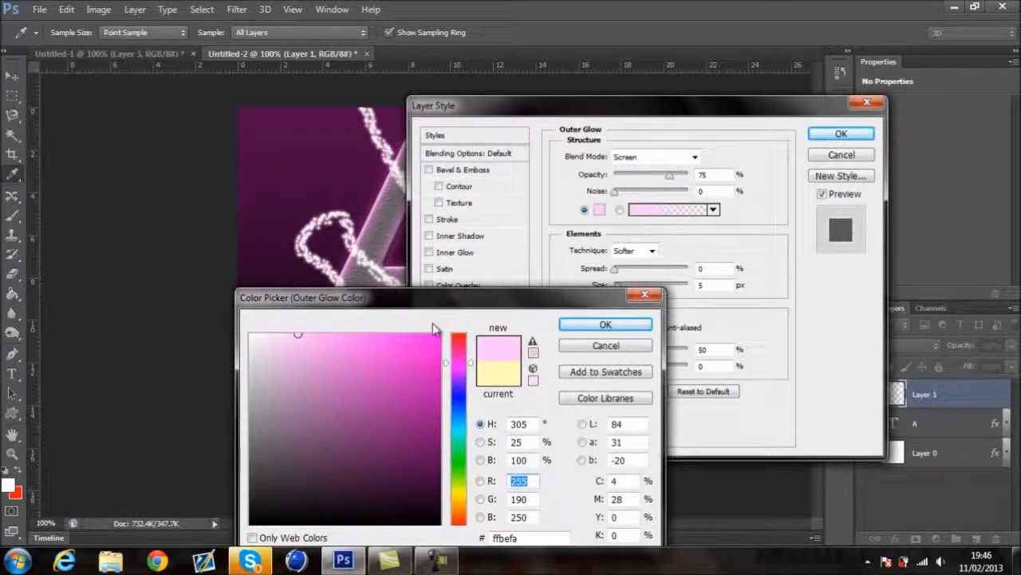
pyautogui.click(440, 333)
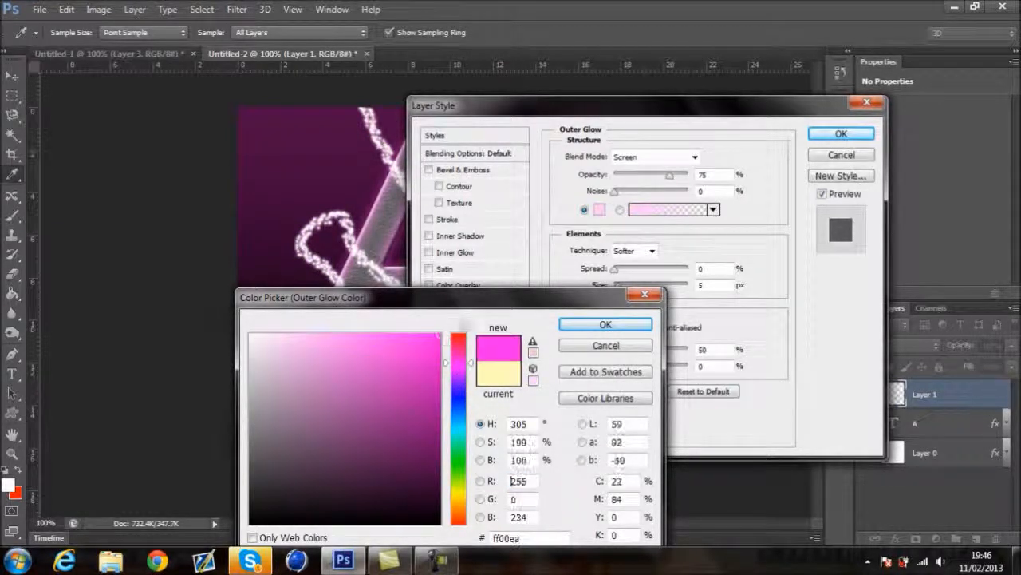
pyautogui.click(596, 327)
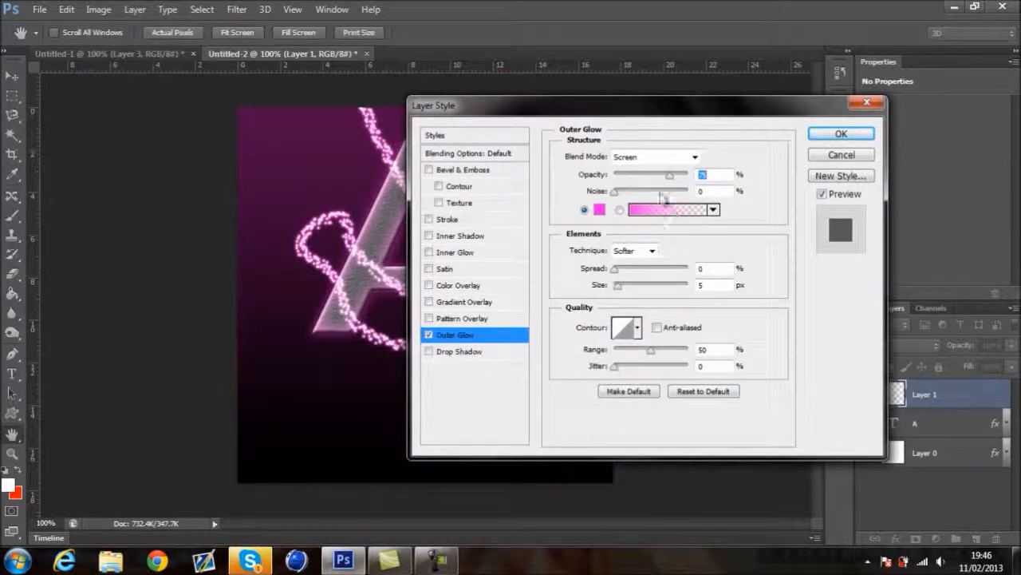
# - Set the Outer Glow's size to 10 px and its spread to about 3%
pyautogui.click(619, 272)
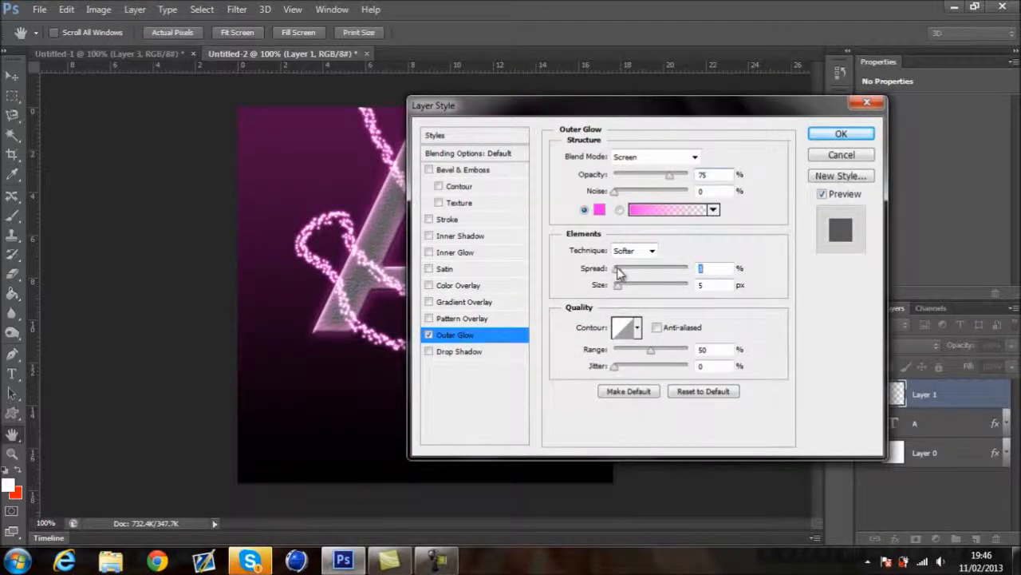
pyautogui.moveTo(620, 290); pyautogui.dragTo(622, 273)
pyautogui.click(711, 285)
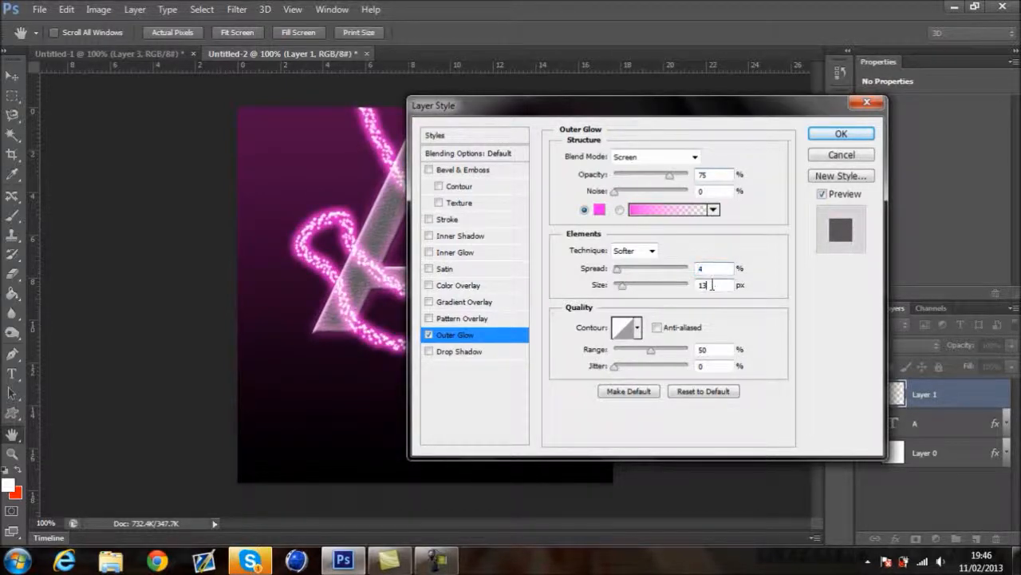
pyautogui.press('BackSpace')
pyautogui.write('0')
pyautogui.click(785, 283)
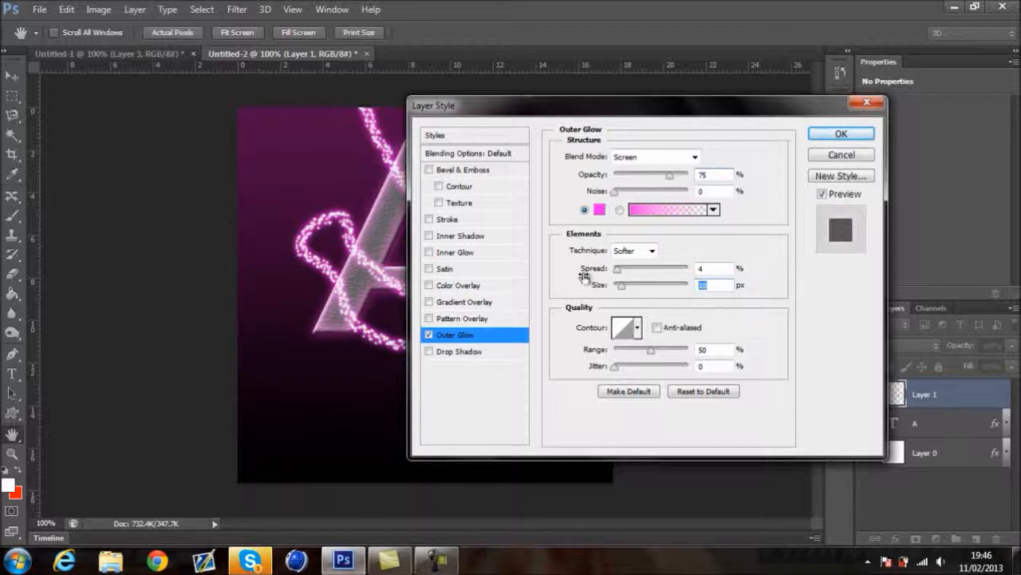
pyautogui.moveTo(620, 275); pyautogui.dragTo(625, 273)
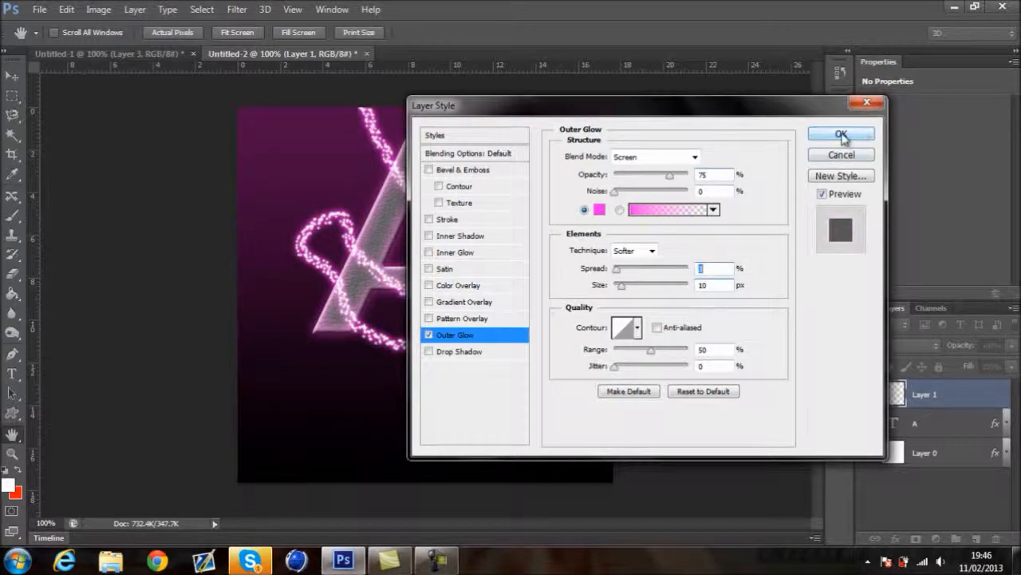
# - Add a magenta Inner Glow with 21% choke and 136 px size to Layer 1, and apply the layer style
pyautogui.click(455, 252)
pyautogui.click(599, 210)
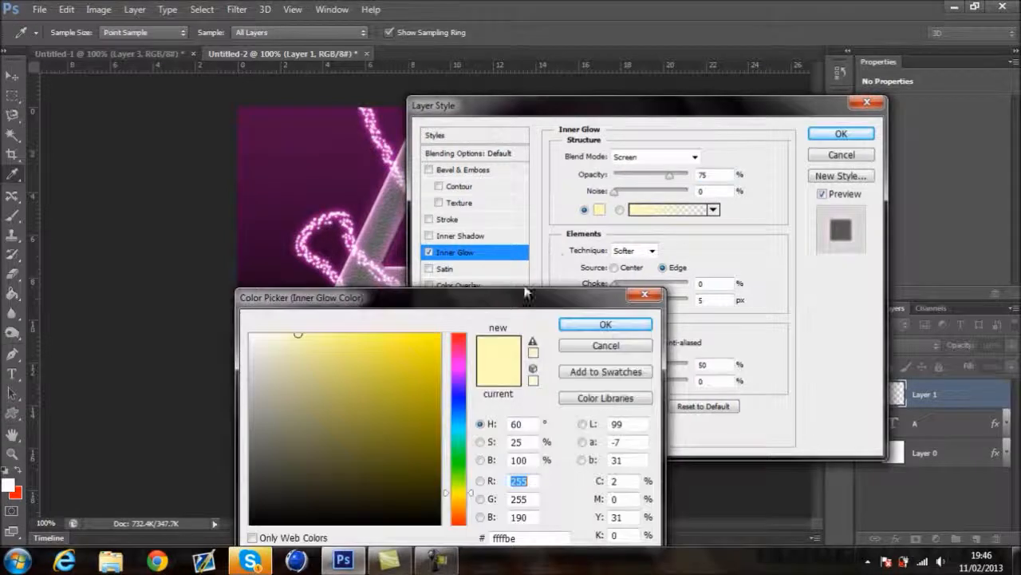
pyautogui.click(459, 360)
pyautogui.click(440, 334)
pyautogui.click(577, 324)
pyautogui.moveTo(616, 300); pyautogui.dragTo(656, 301)
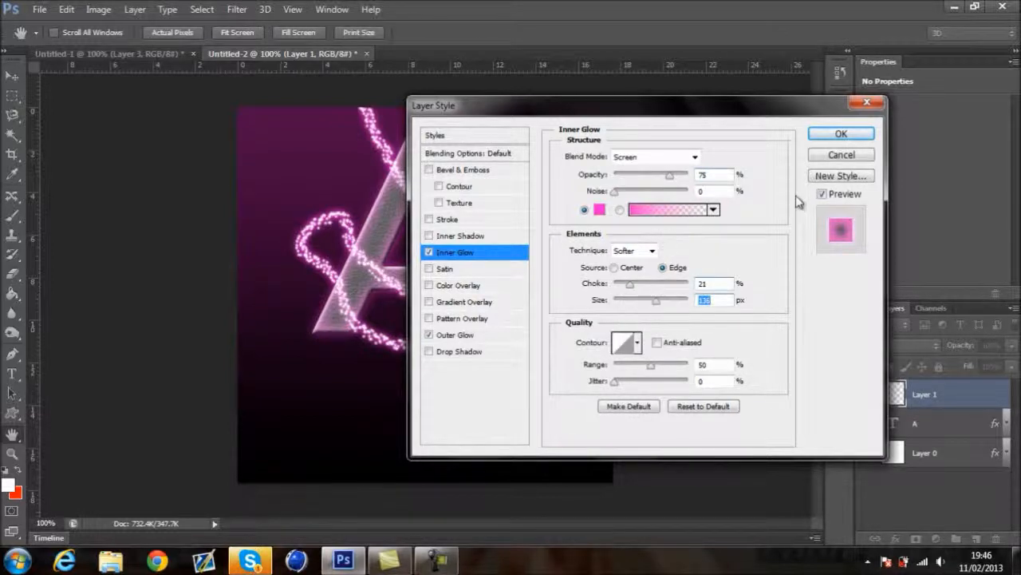
pyautogui.click(436, 254)
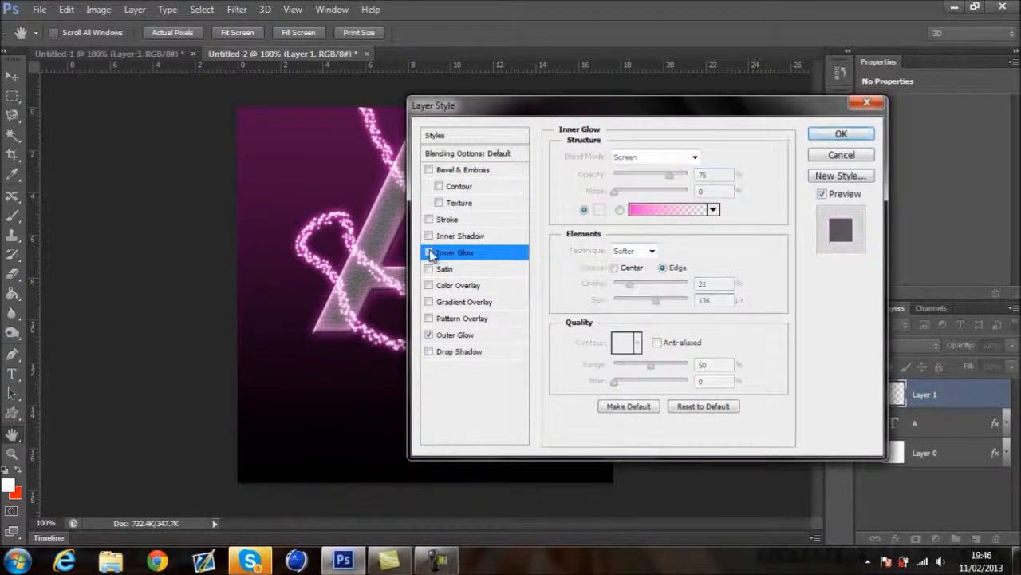
pyautogui.click(838, 134)
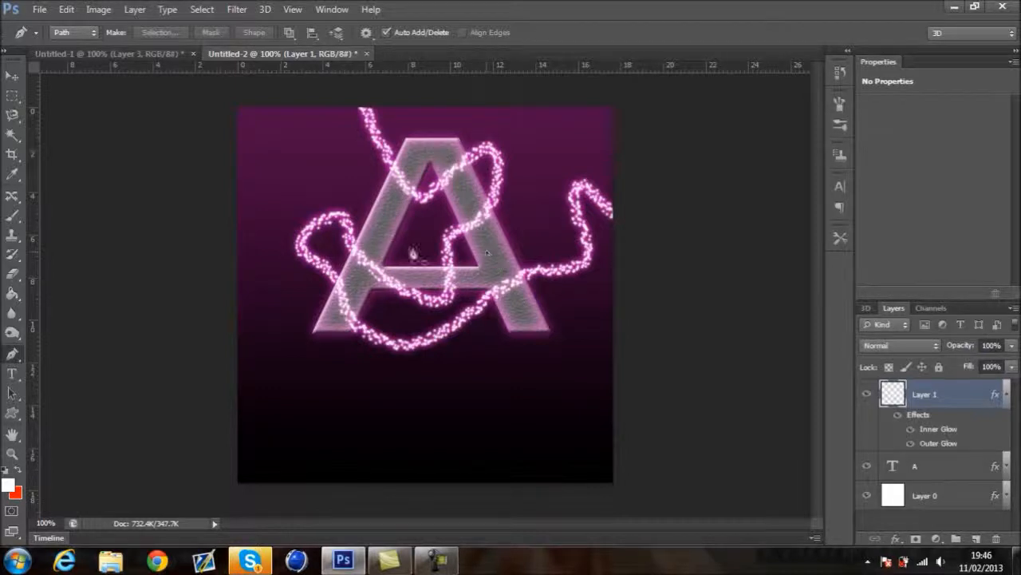
# - Erase the part of Layer 1's trail crossing the A's upper right arm, using the Eraser with a soft 25 px brush
pyautogui.click(13, 274)
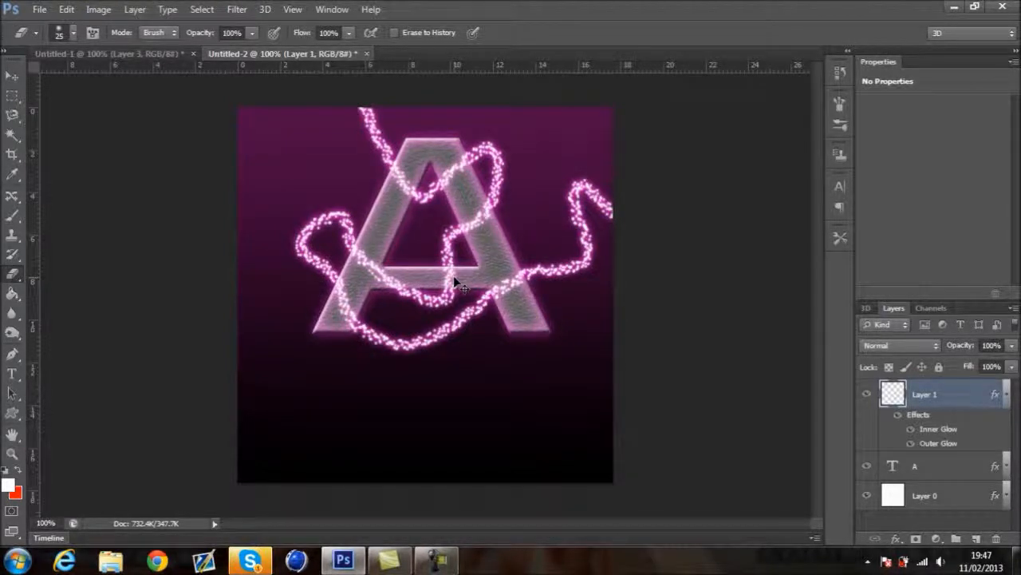
pyautogui.scroll(2, 454, 276)
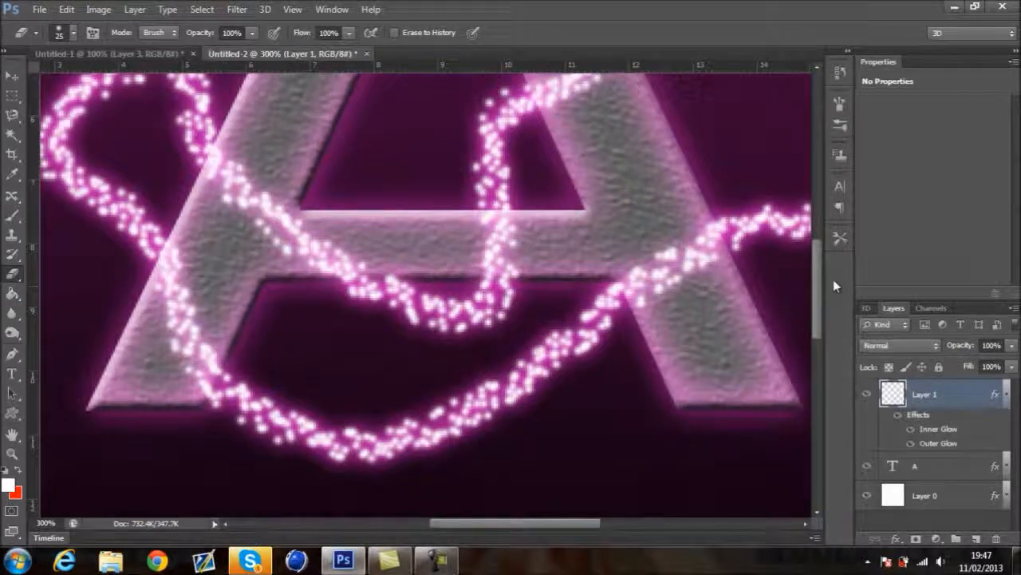
pyautogui.moveTo(818, 283); pyautogui.dragTo(818, 250)
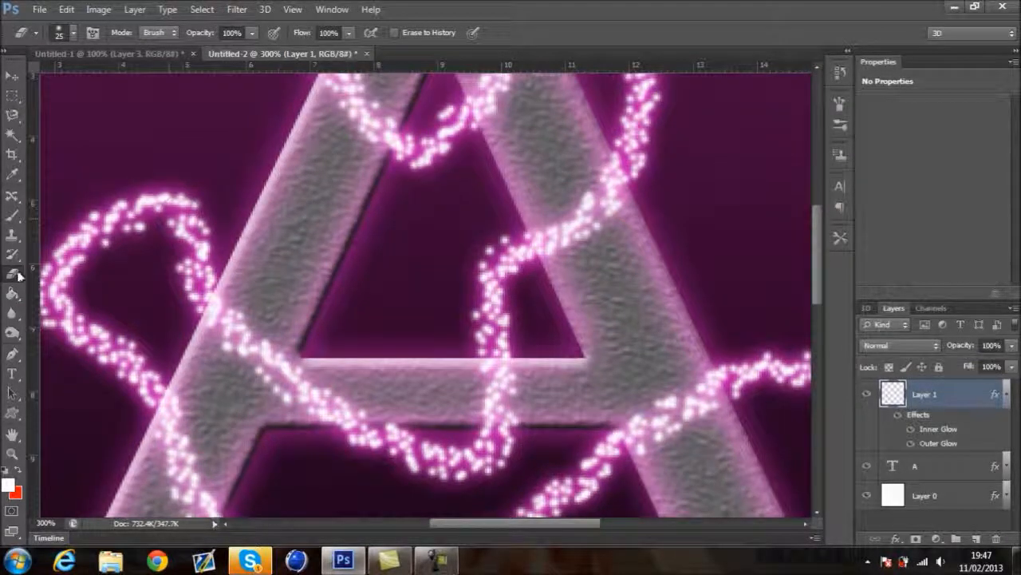
pyautogui.click(74, 35)
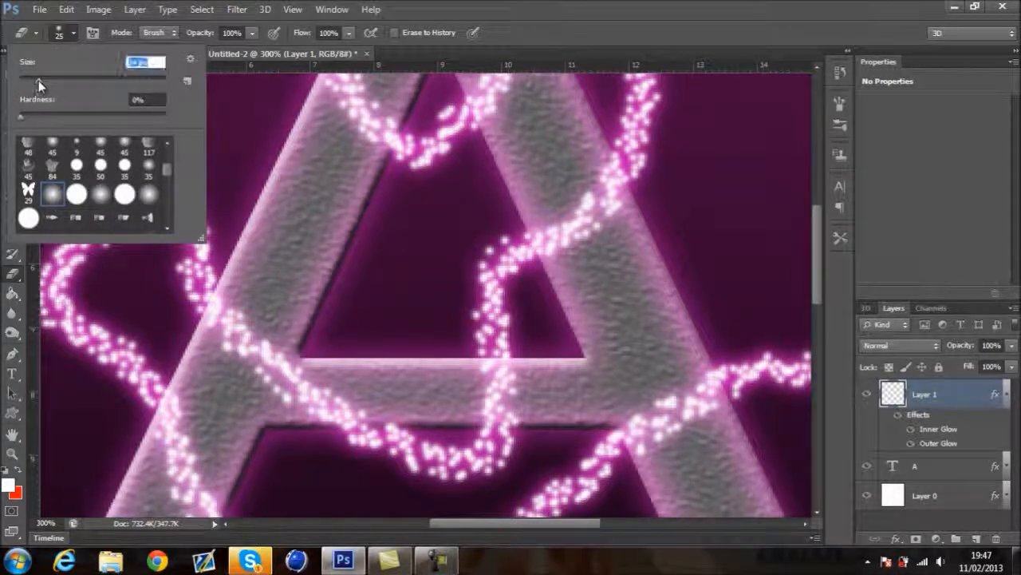
pyautogui.press('Down')
pyautogui.click(139, 63)
pyautogui.press('Up')
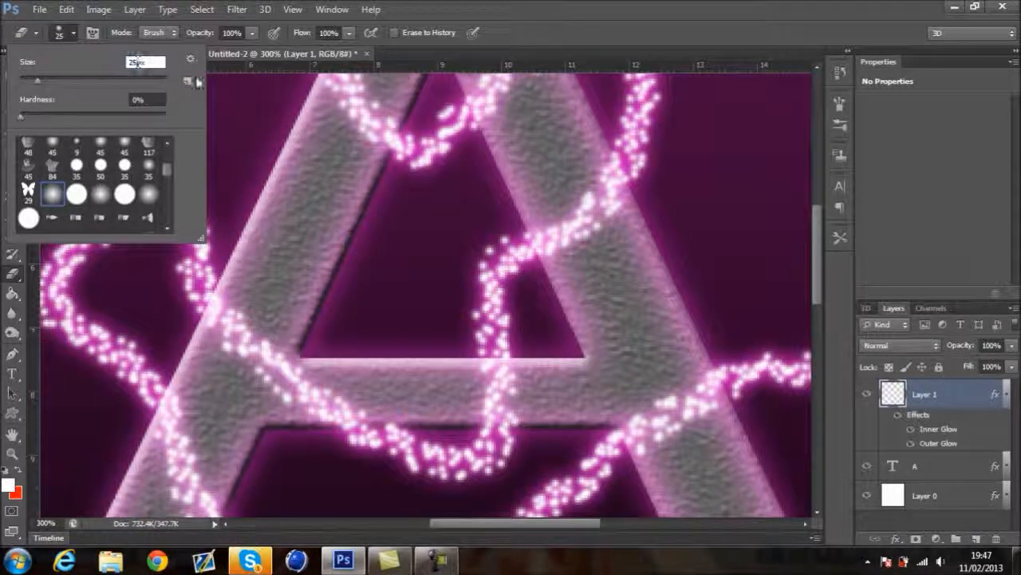
pyautogui.click(74, 34)
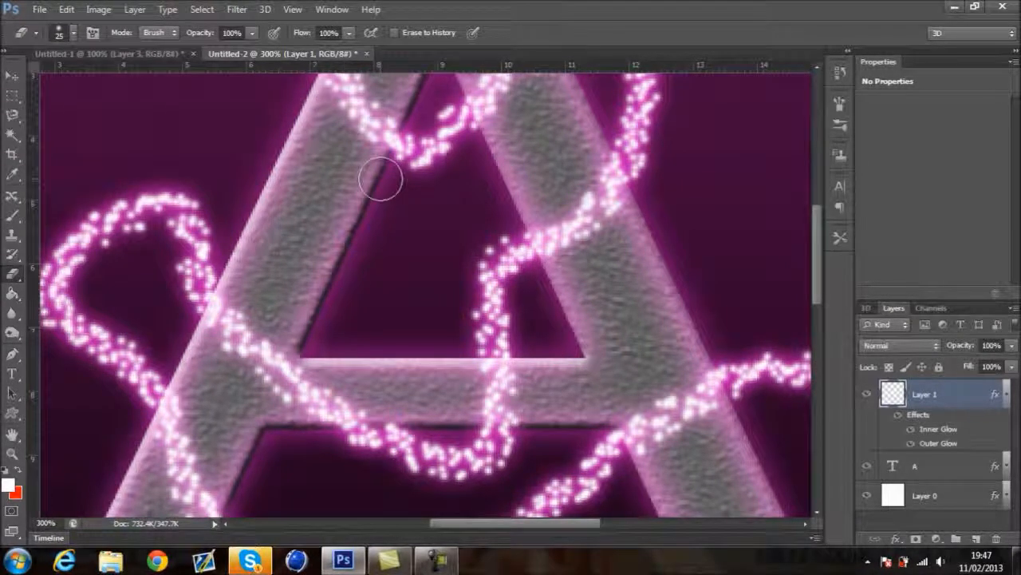
pyautogui.moveTo(375, 170); pyautogui.dragTo(349, 327)
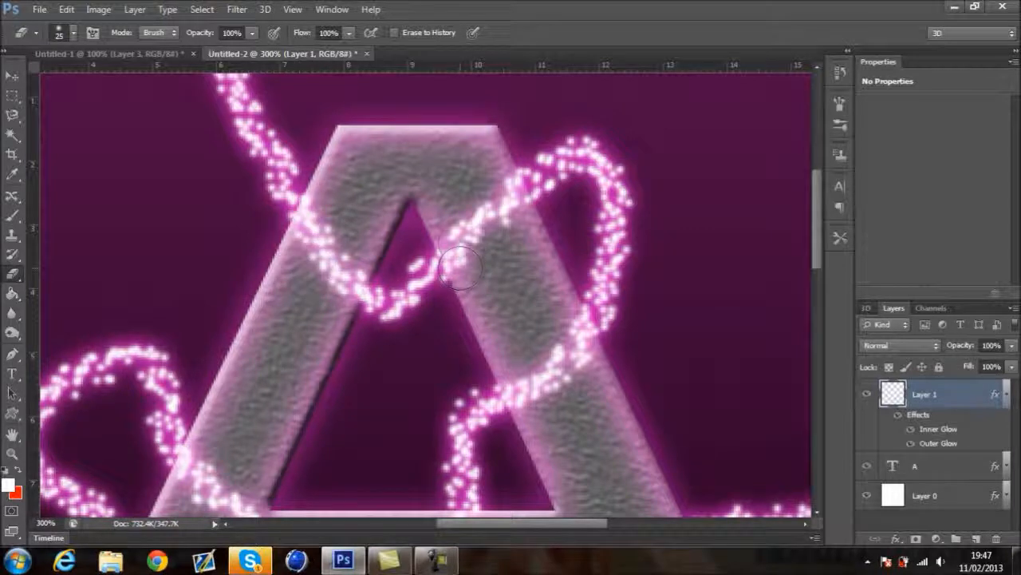
pyautogui.moveTo(459, 241)
pyautogui.mouseDown()
pyautogui.moveTo(499, 190)
pyautogui.moveTo(507, 206)
pyautogui.moveTo(462, 253)
pyautogui.mouseUp()
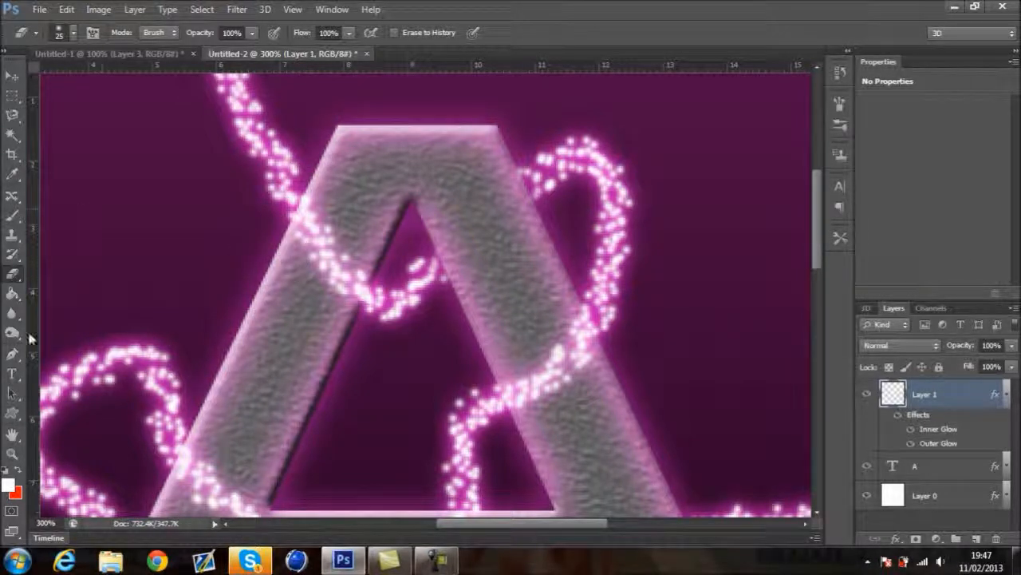
pyautogui.click(72, 33)
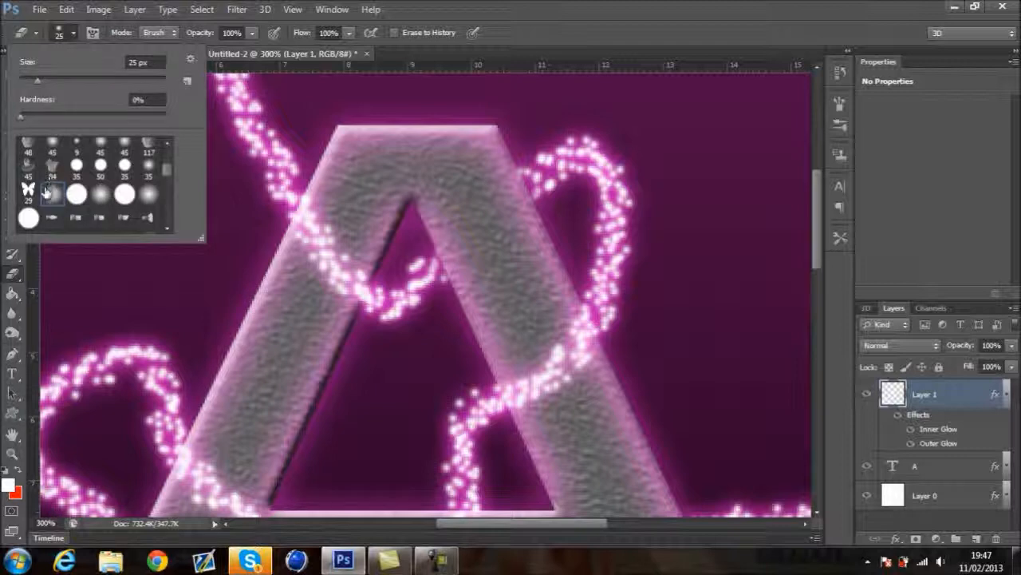
pyautogui.click(75, 33)
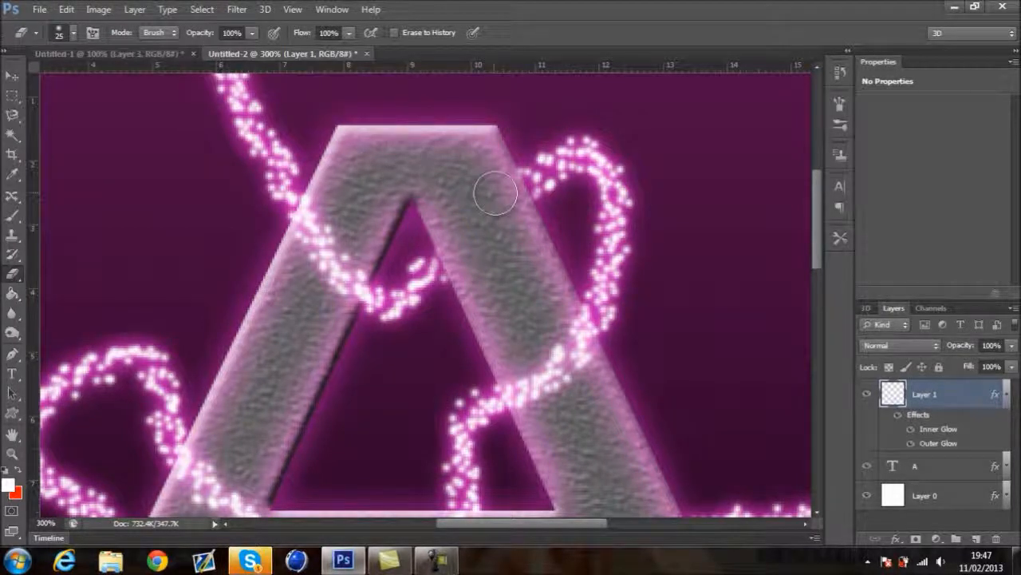
# - Add a black 3 px outside Stroke to the A layer's style and apply it
pyautogui.doubleClick(964, 471)
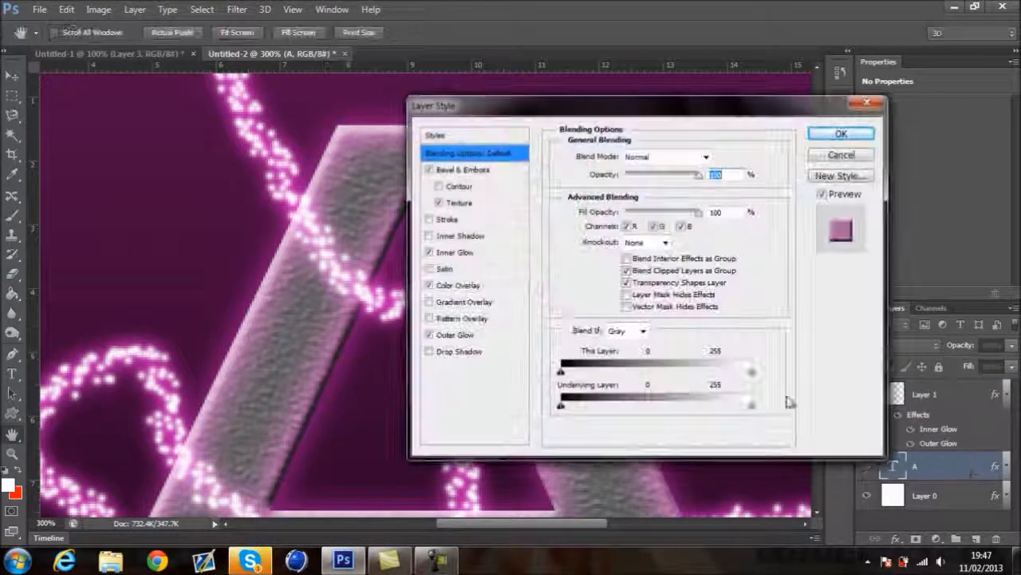
pyautogui.click(449, 219)
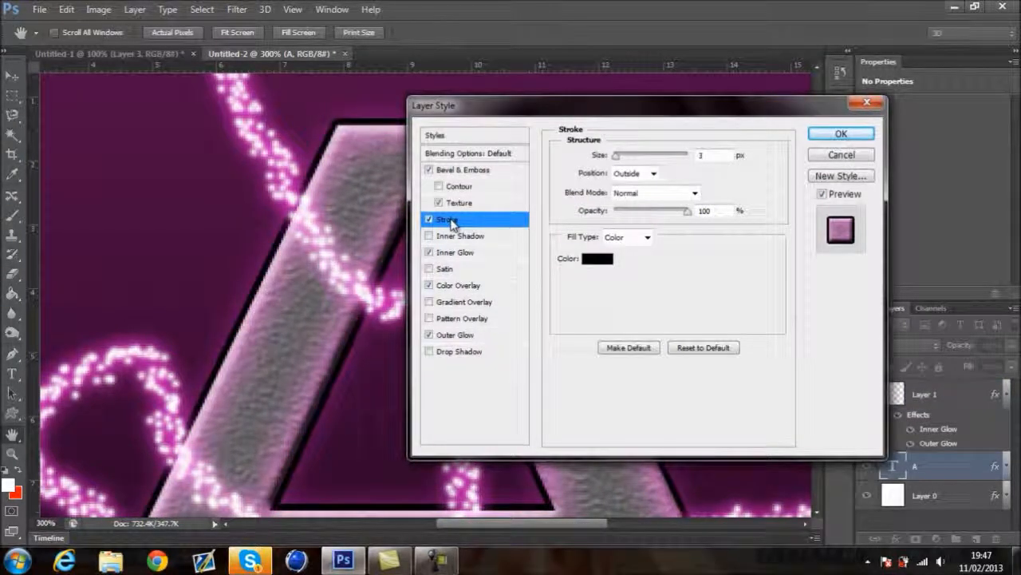
pyautogui.click(838, 134)
pyautogui.hotkey('ctrl', '-')
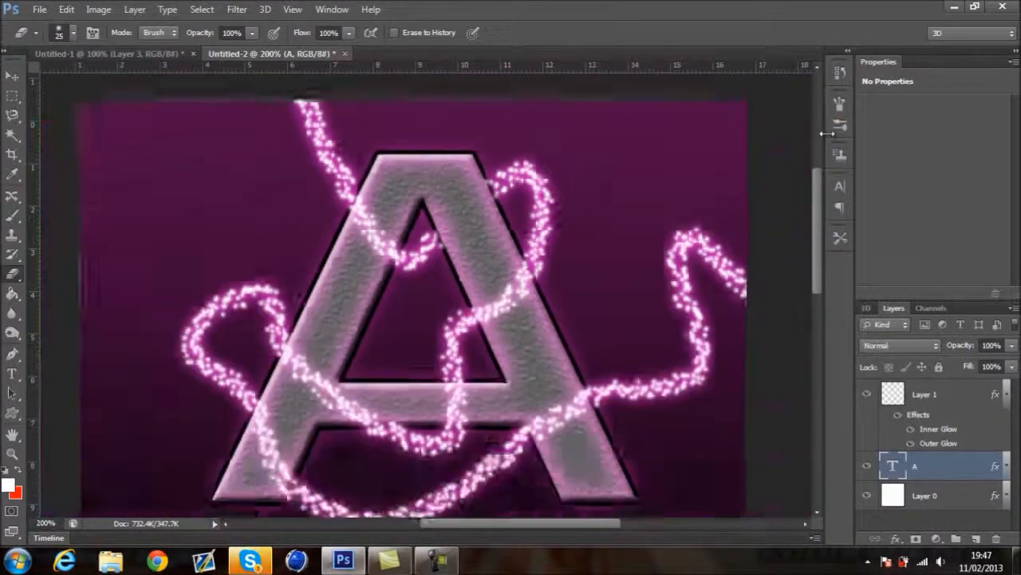
pyautogui.hotkey('ctrl', '-')
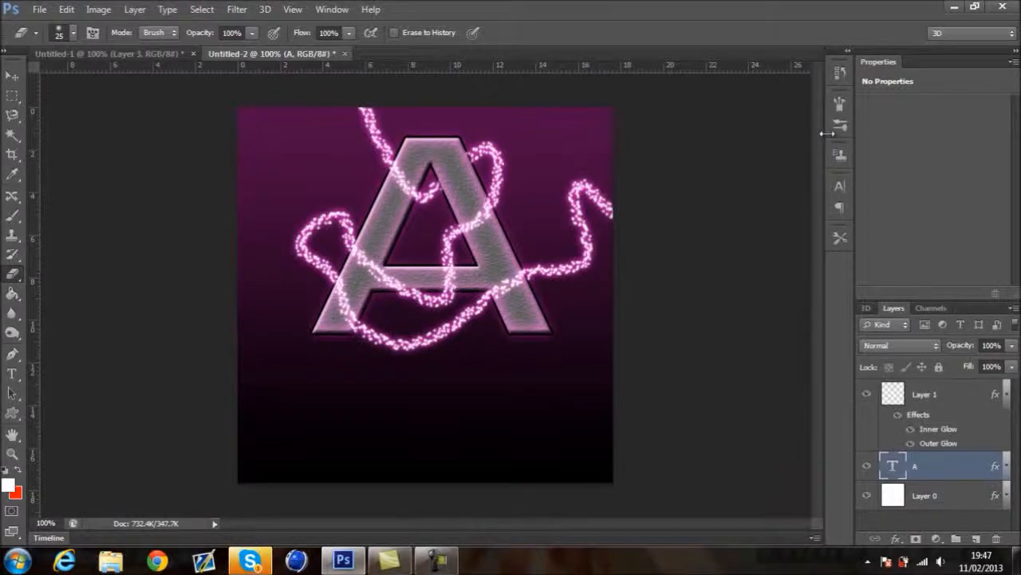
# - Erase the part of Layer 1's trail that runs vertically across the A's crossbar
pyautogui.hotkey('ctrl', '+')
pyautogui.hotkey('ctrl', '+')
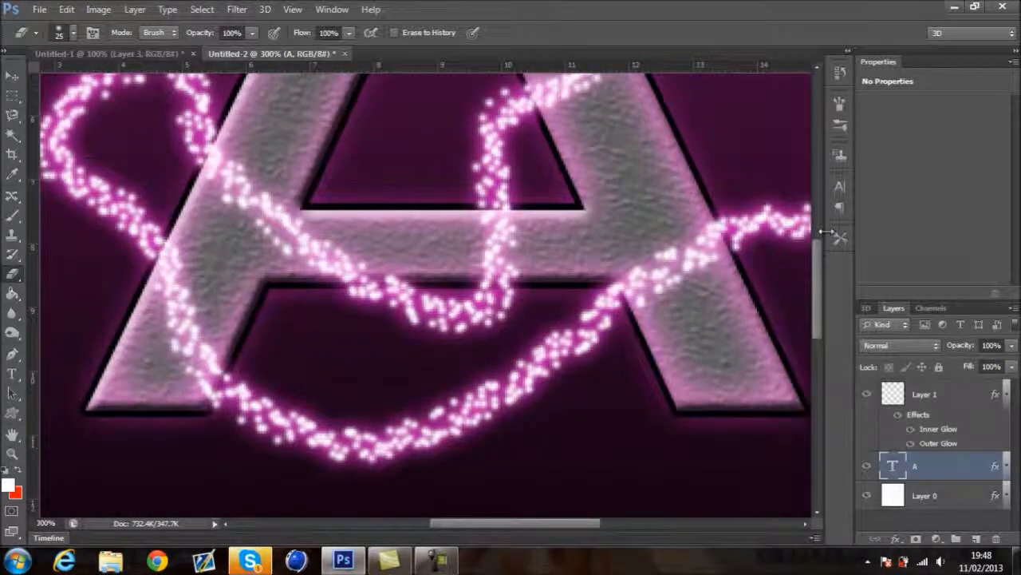
pyautogui.moveTo(821, 276); pyautogui.dragTo(818, 215)
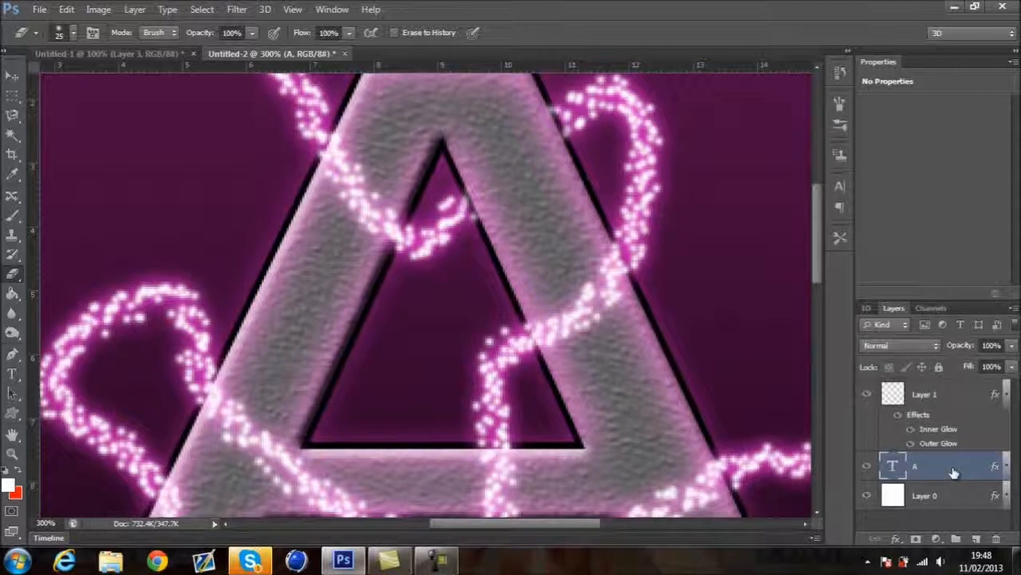
pyautogui.moveTo(817, 252); pyautogui.dragTo(819, 274)
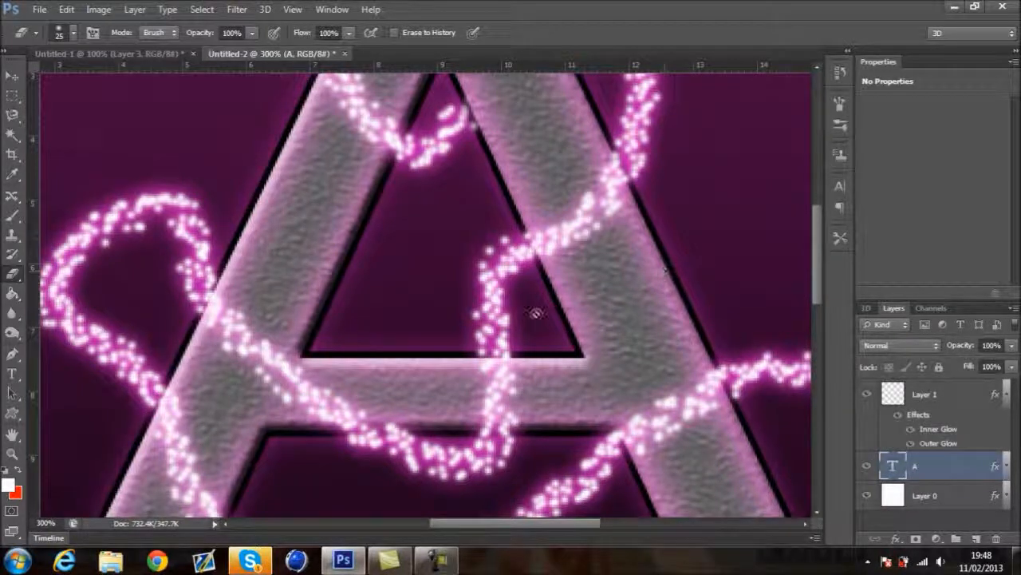
pyautogui.click(962, 397)
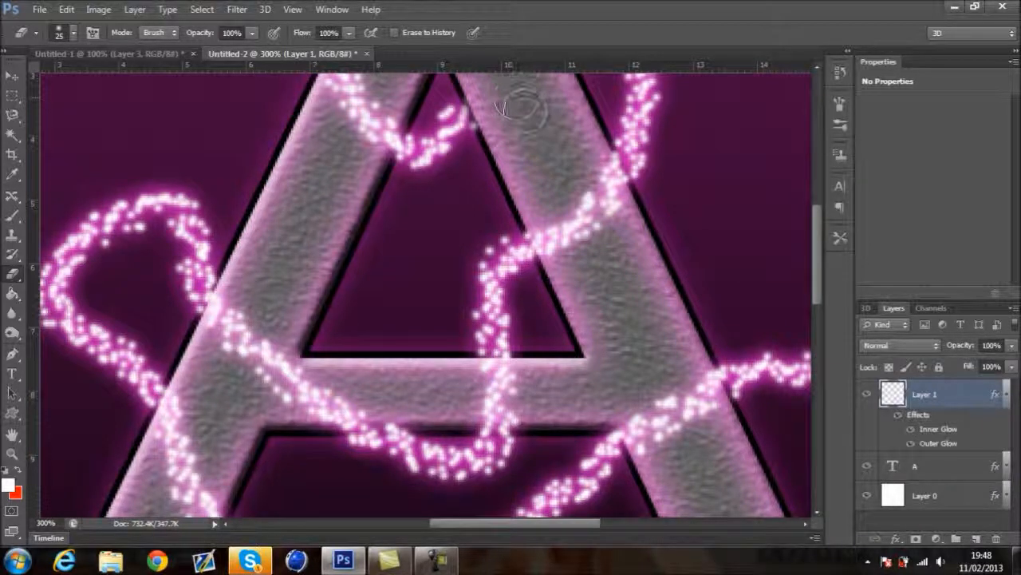
pyautogui.moveTo(463, 384)
pyautogui.mouseDown()
pyautogui.moveTo(490, 376)
pyautogui.moveTo(487, 363)
pyautogui.moveTo(511, 392)
pyautogui.moveTo(505, 423)
pyautogui.moveTo(485, 402)
pyautogui.mouseUp()
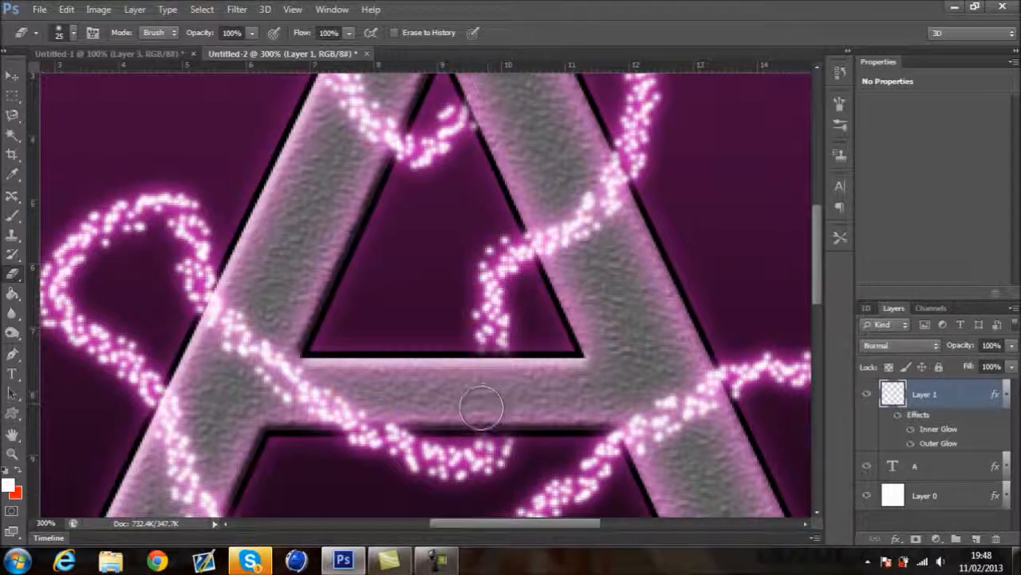
# - Erase the lower strand of Layer 1's trail where it crosses the A's left leg, and collapse the layer's effects list
pyautogui.moveTo(529, 388); pyautogui.dragTo(593, 237)
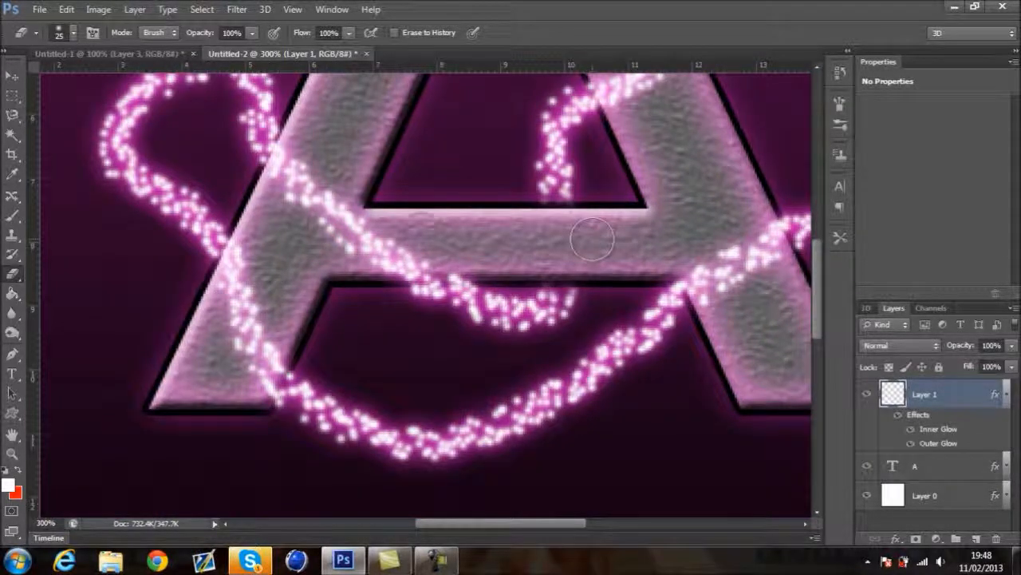
pyautogui.moveTo(243, 236)
pyautogui.mouseDown()
pyautogui.moveTo(232, 271)
pyautogui.moveTo(228, 255)
pyautogui.moveTo(227, 291)
pyautogui.moveTo(249, 359)
pyautogui.moveTo(272, 371)
pyautogui.moveTo(255, 382)
pyautogui.moveTo(283, 371)
pyautogui.moveTo(275, 392)
pyautogui.moveTo(253, 324)
pyautogui.mouseUp()
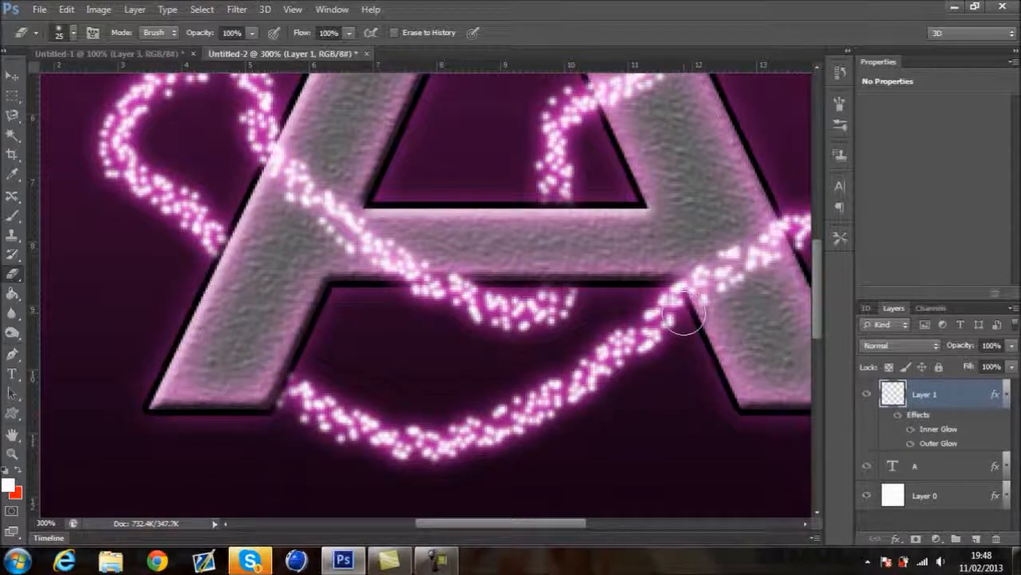
pyautogui.hotkey('ctrl', '-')
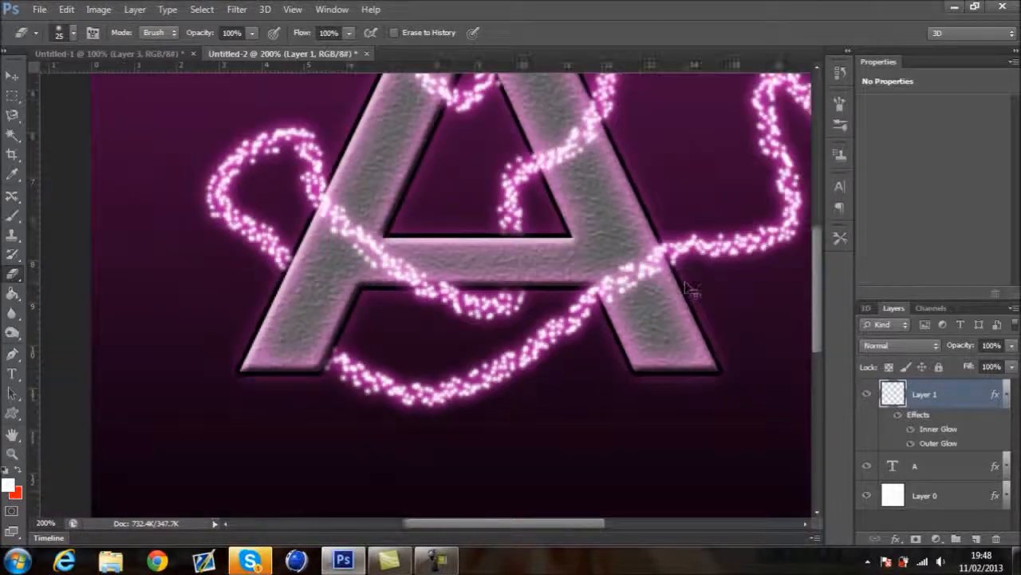
pyautogui.hotkey('ctrl', '-')
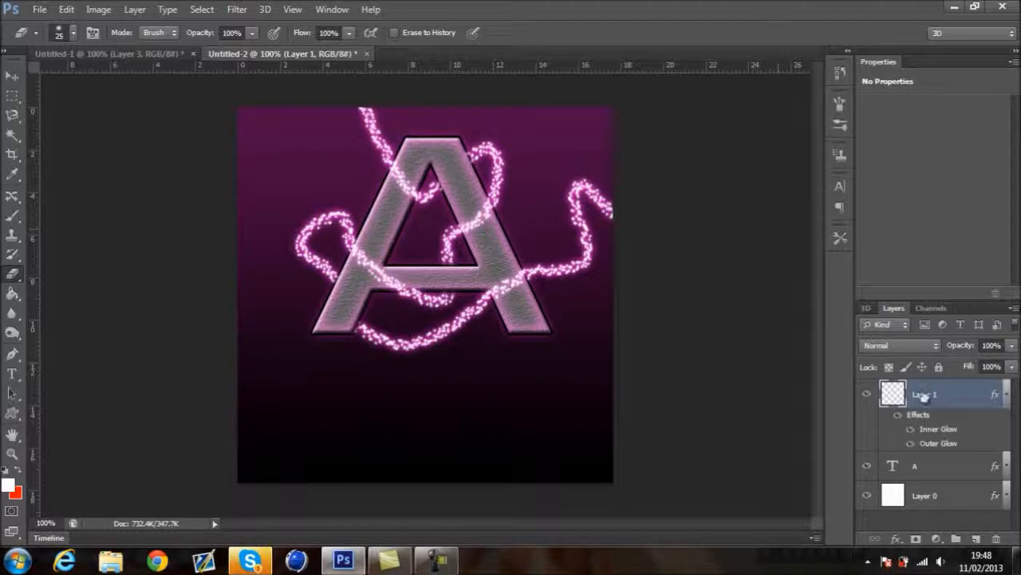
pyautogui.click(1007, 395)
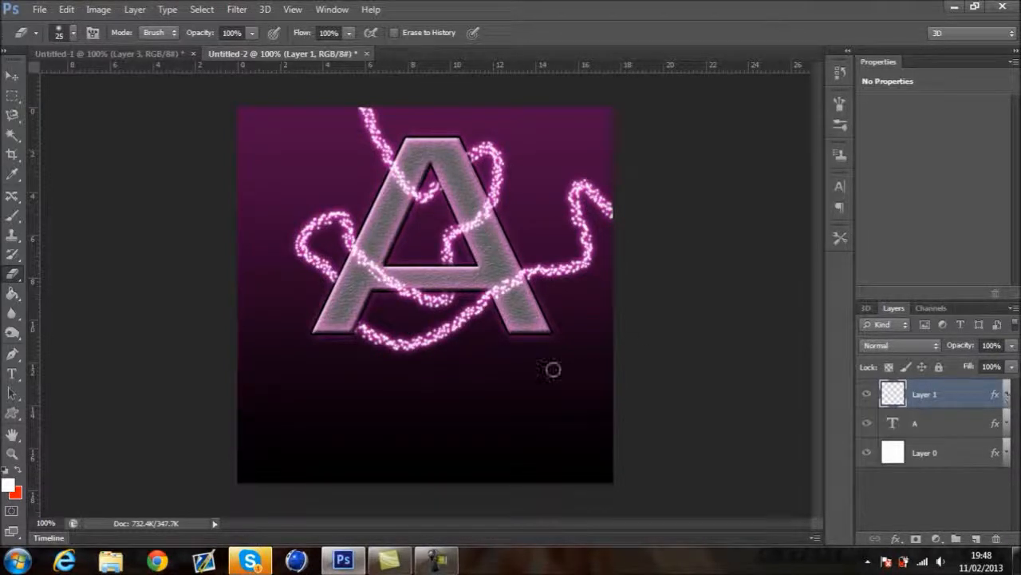
# - Add the text "Tutorial" in white Consolas at 28.74 pt below the letter A
pyautogui.click(12, 376)
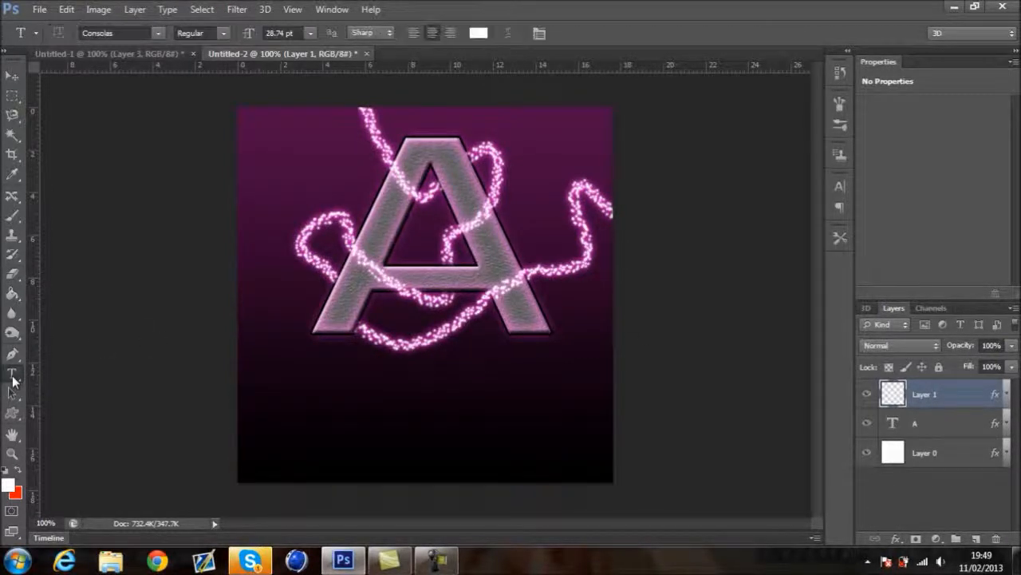
pyautogui.click(419, 438)
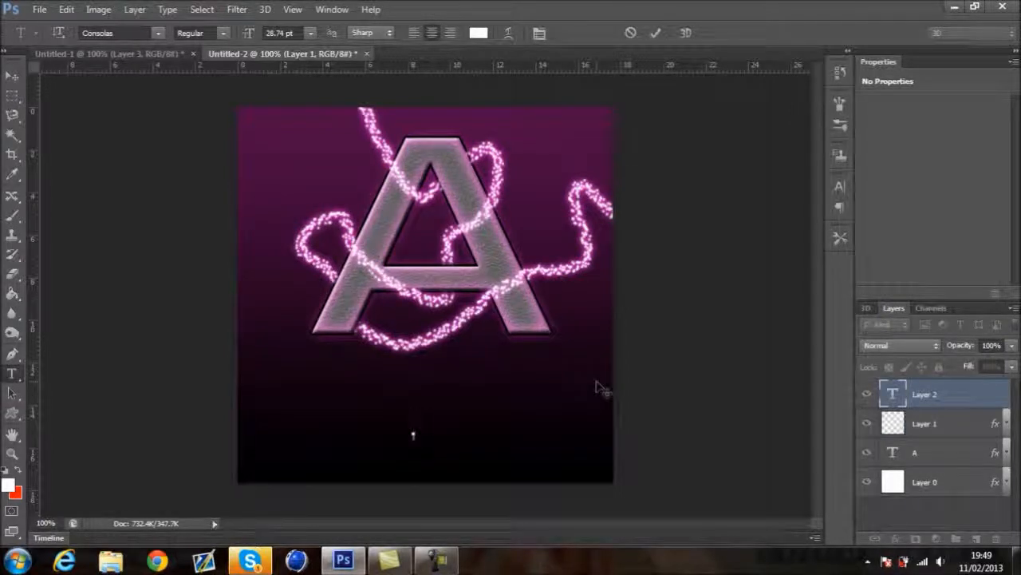
pyautogui.write('Tutorial')
pyautogui.click(12, 75)
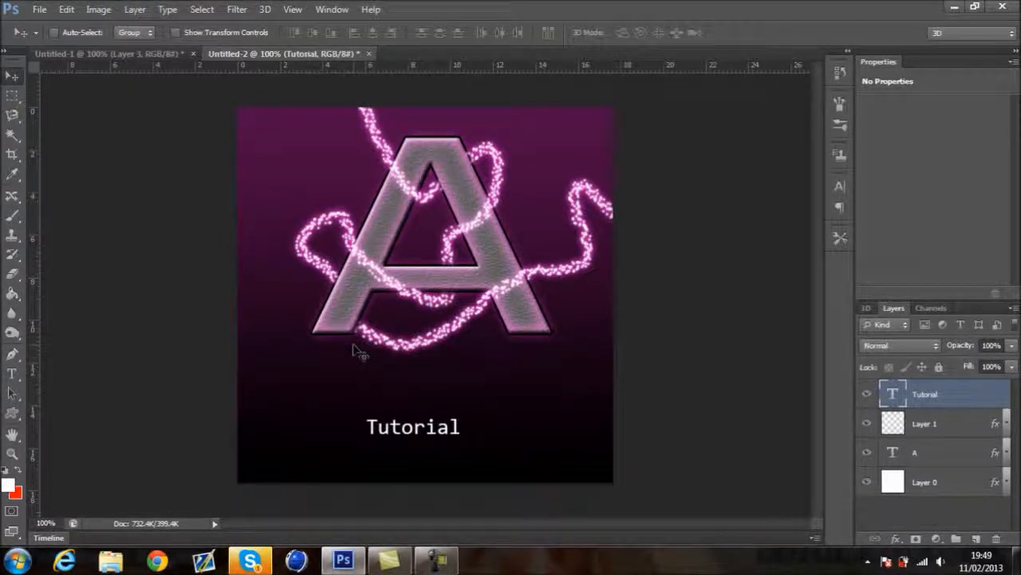
# - Enlarge the "Tutorial" text to about 202% width and 146% height, centred beneath the A
pyautogui.hotkey('ctrl', 't')
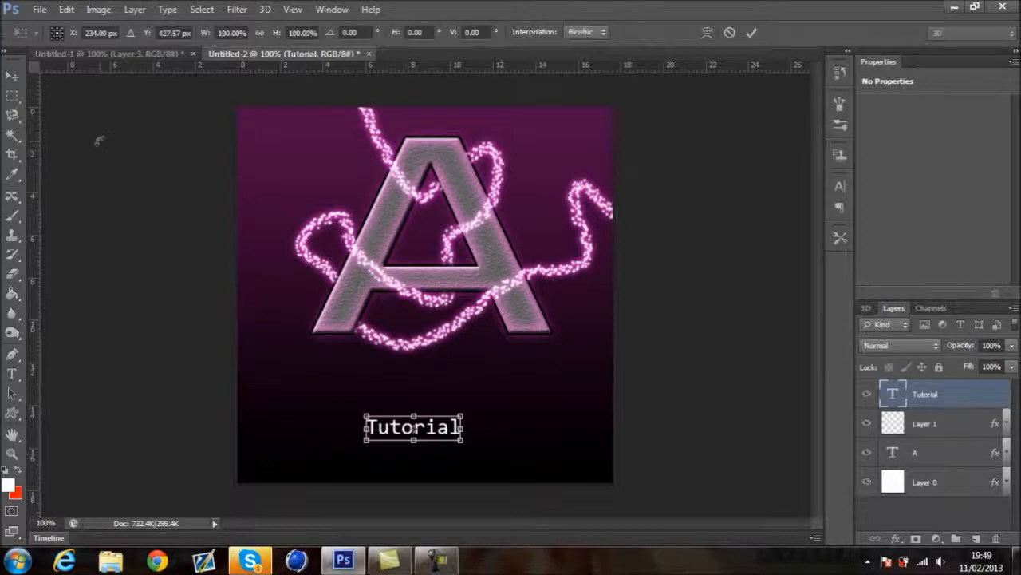
pyautogui.moveTo(462, 415); pyautogui.dragTo(527, 408)
pyautogui.moveTo(367, 425); pyautogui.dragTo(334, 425)
pyautogui.moveTo(429, 405)
pyautogui.mouseDown()
pyautogui.moveTo(404, 413)
pyautogui.moveTo(417, 407)
pyautogui.mouseUp()
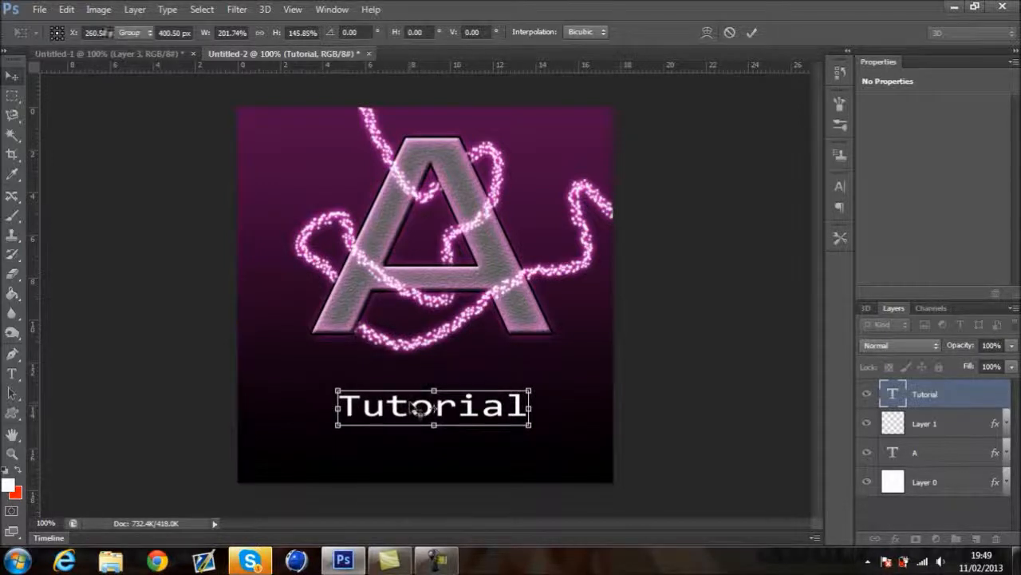
pyautogui.press('Return')
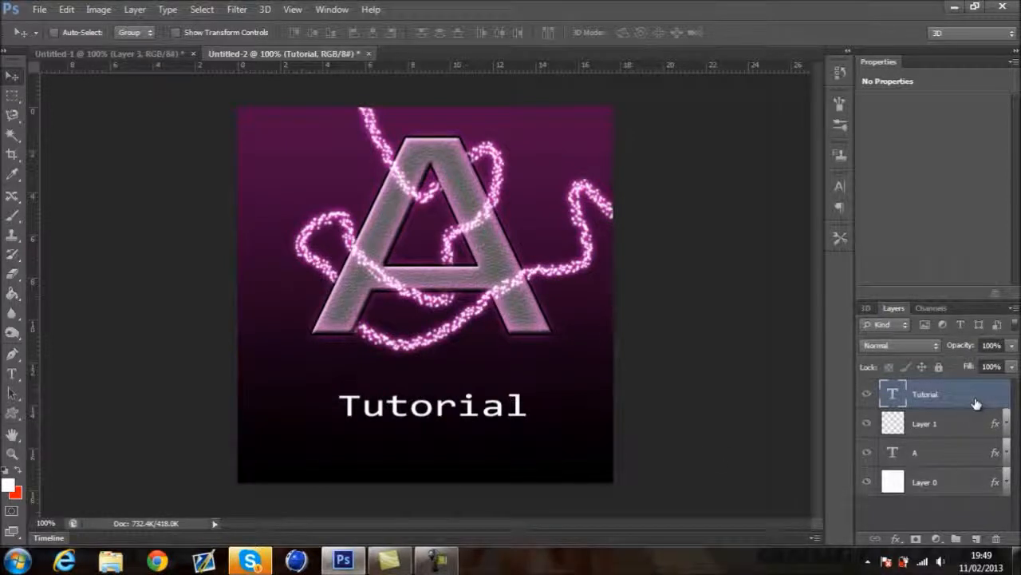
# - Duplicate the Tutorial layer and flip the copy vertically to about -98% height, overlapping the lower part of the original text
pyautogui.hotkey('ctrl', 'j')
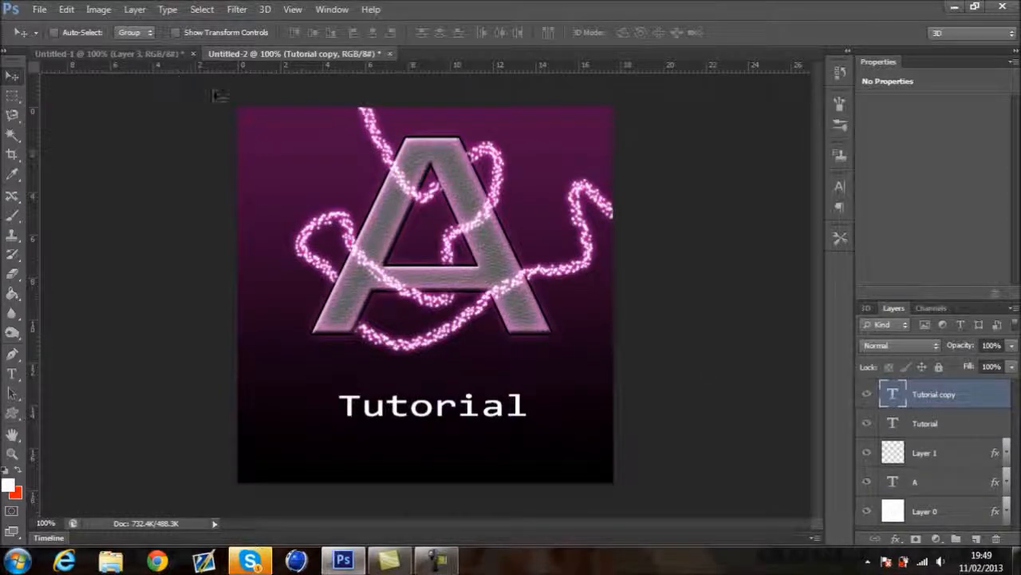
pyautogui.hotkey('ctrl', 't')
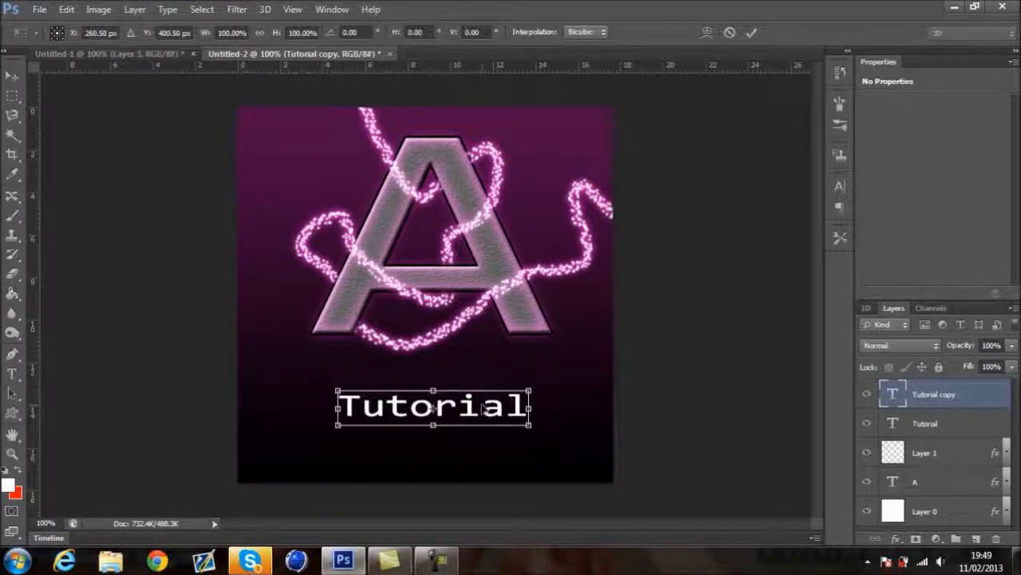
pyautogui.moveTo(433, 389); pyautogui.dragTo(475, 432)
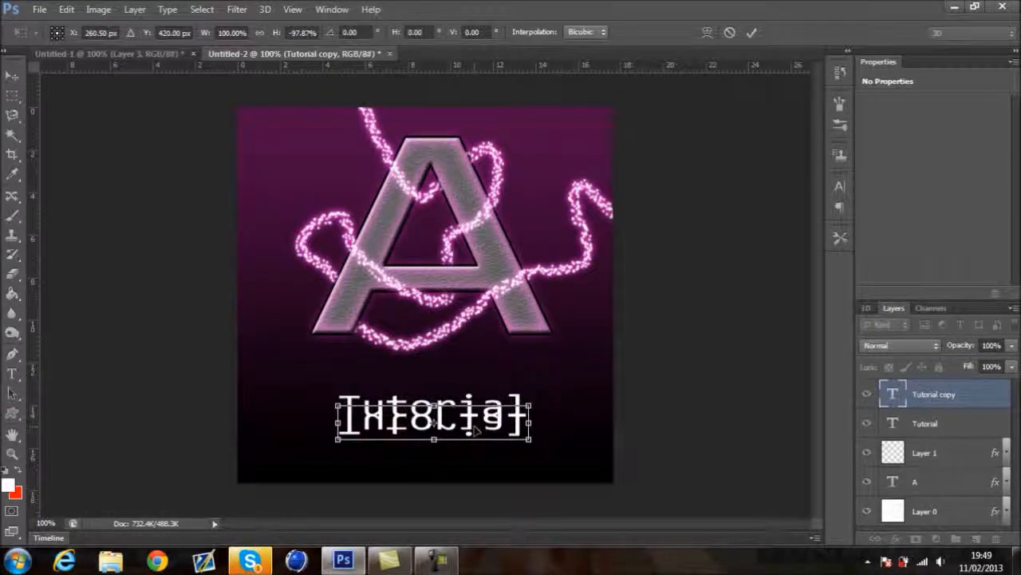
pyautogui.press('Return')
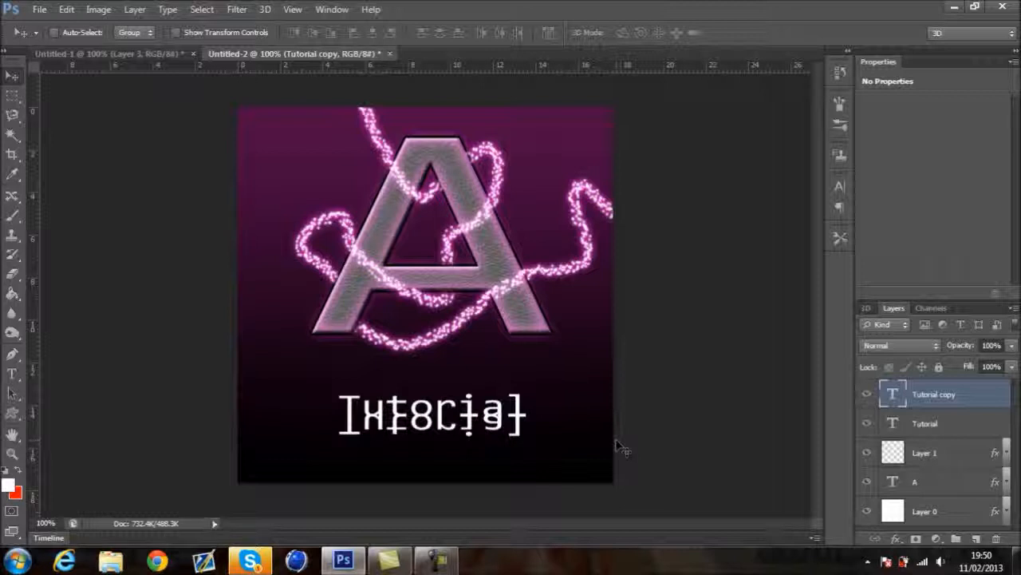
# - Add a linear black-to-white gradient overlay to the Tutorial copy layer, moving the black stop inward so the reflection fades towards its lower edge
pyautogui.doubleClick(974, 402)
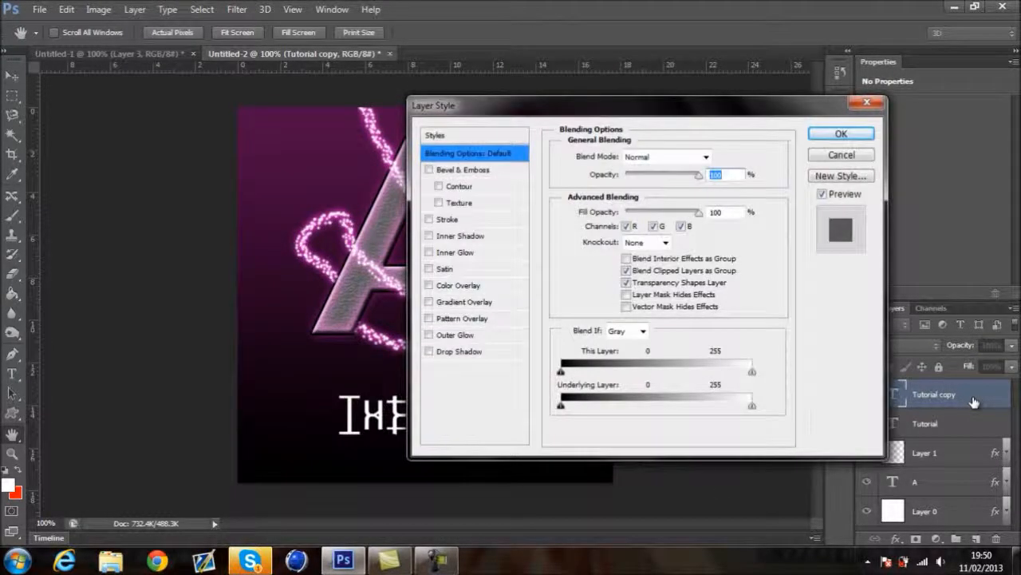
pyautogui.click(472, 304)
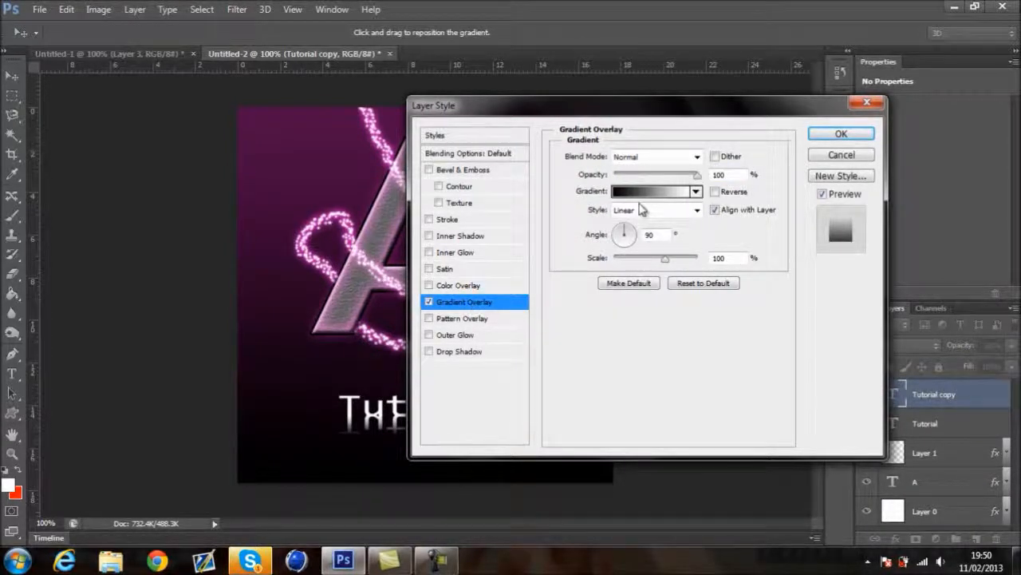
pyautogui.click(639, 192)
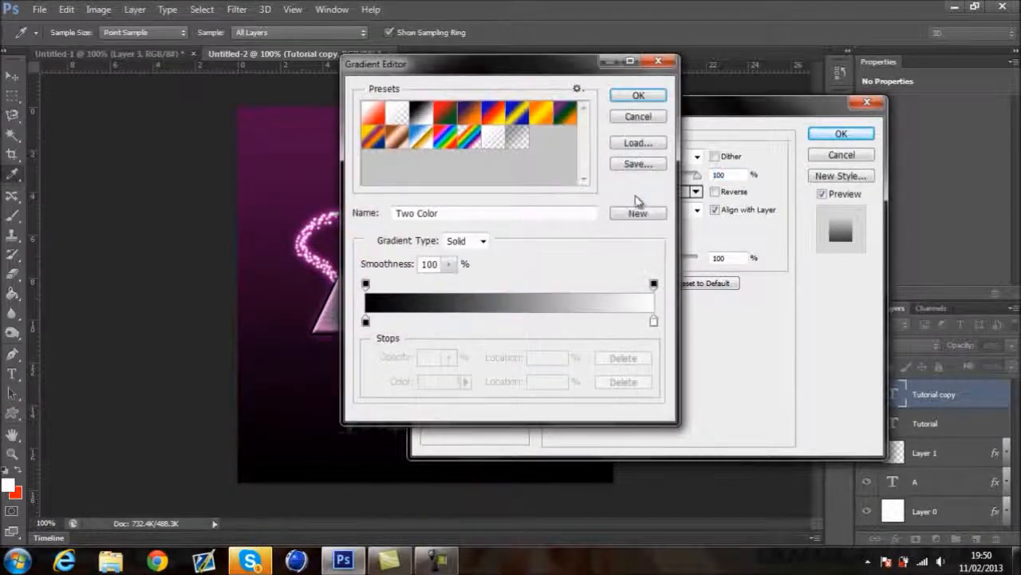
pyautogui.click(365, 320)
pyautogui.moveTo(366, 320); pyautogui.dragTo(418, 323)
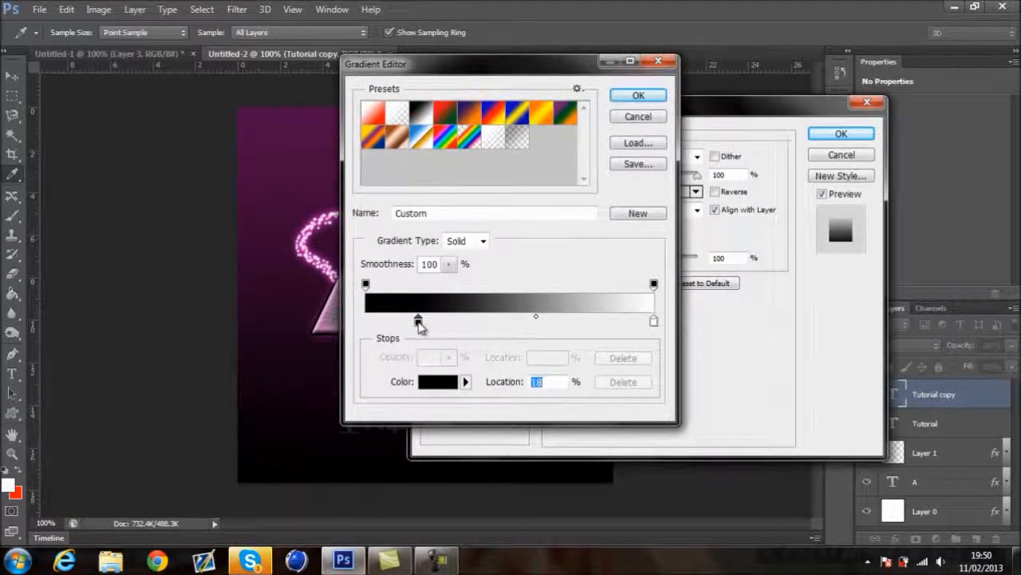
pyautogui.click(638, 95)
pyautogui.click(655, 193)
pyautogui.moveTo(420, 322); pyautogui.dragTo(449, 321)
pyautogui.click(640, 95)
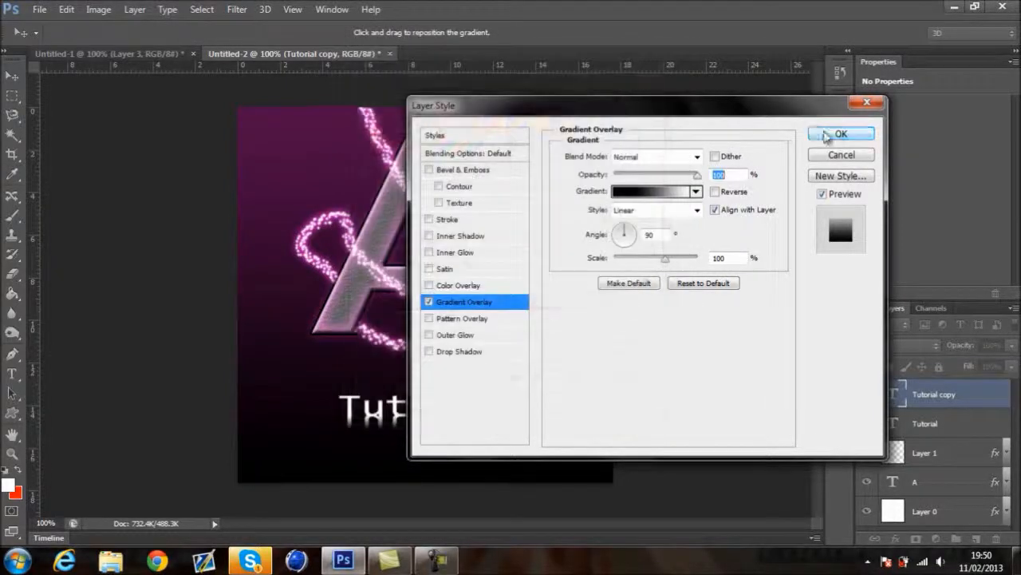
pyautogui.click(839, 136)
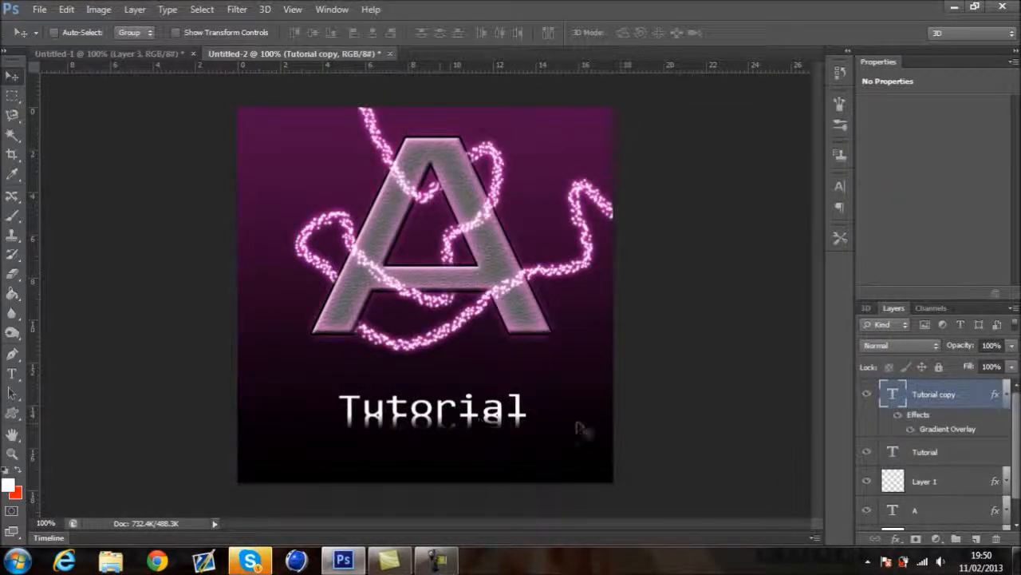
# - Set the Tutorial copy layer's opacity to 40% and collapse its effects list
pyautogui.click(1011, 348)
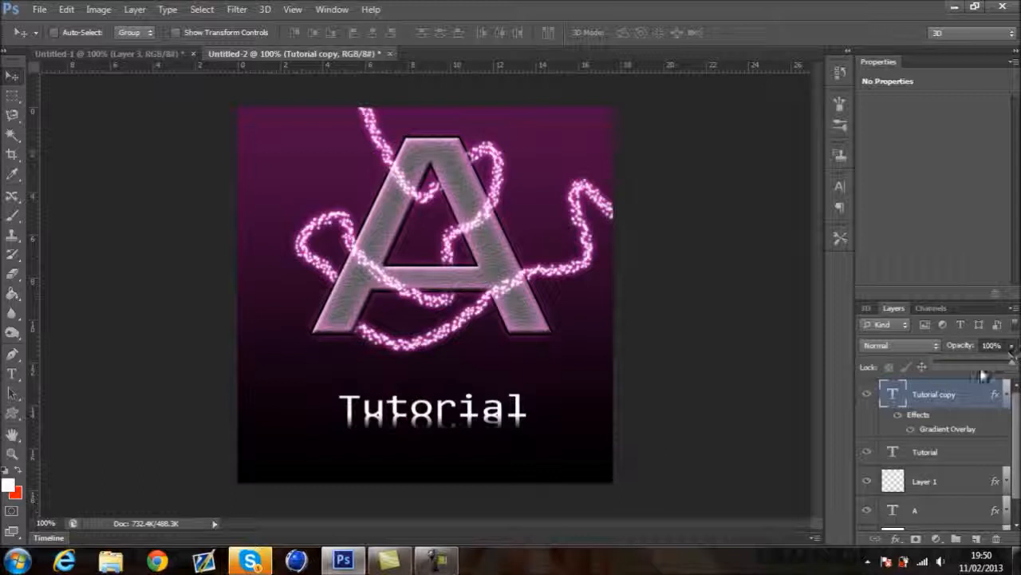
pyautogui.moveTo(1012, 365); pyautogui.dragTo(962, 370)
pyautogui.click(989, 345)
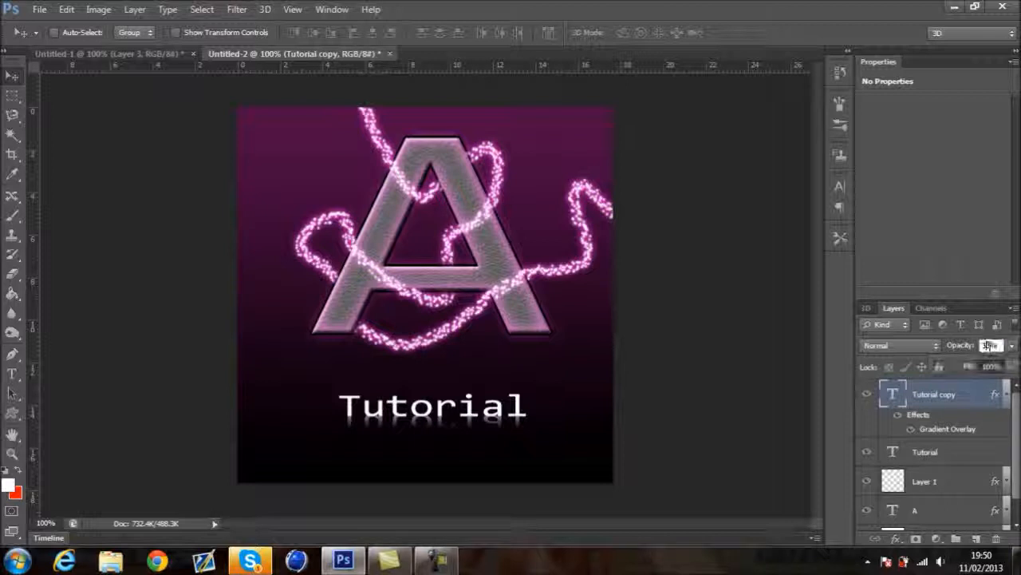
pyautogui.write('40')
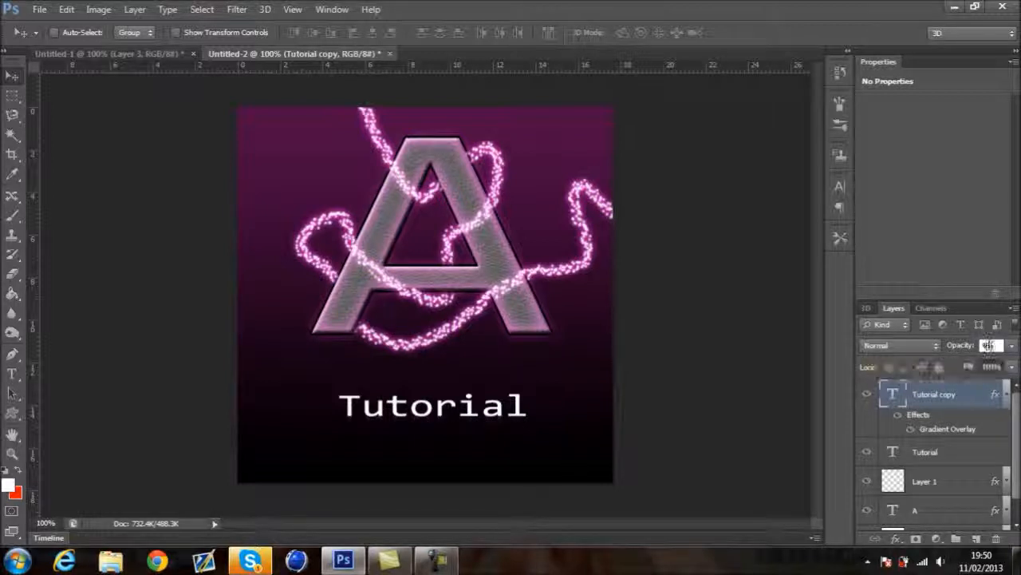
pyautogui.press('Return')
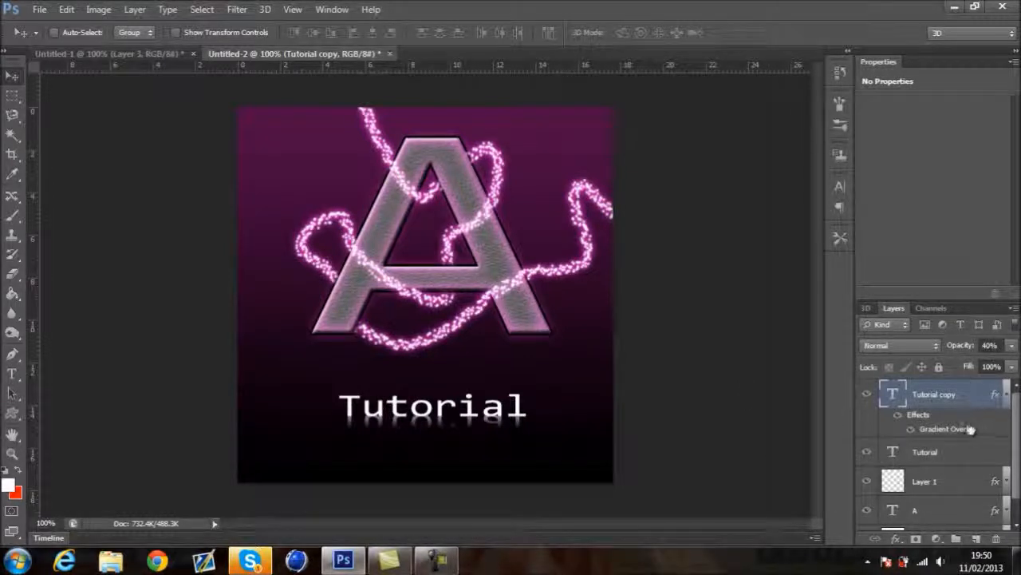
pyautogui.click(1007, 395)
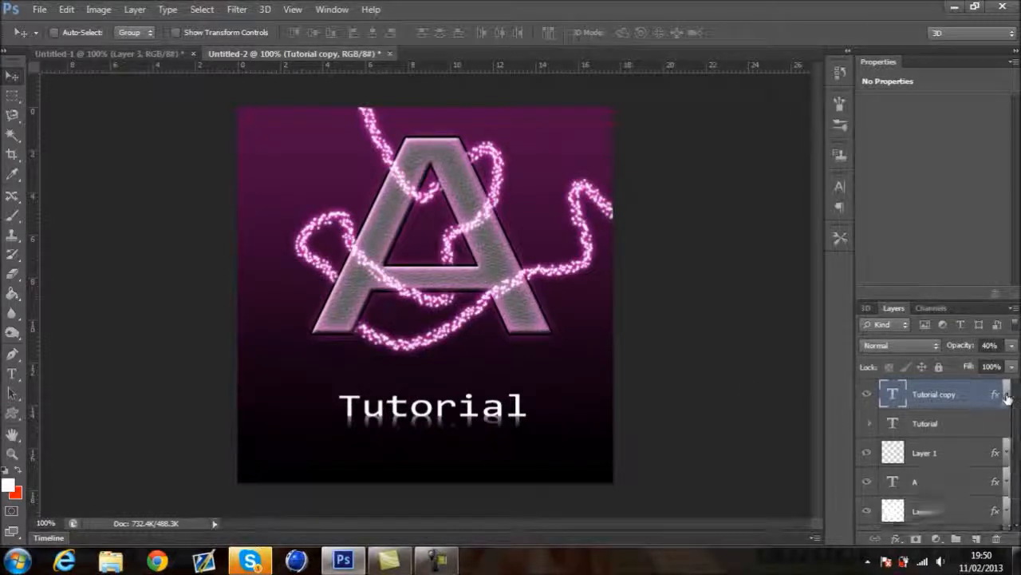
# - Add an outer glow in magenta #ff00e4 to the original Tutorial text layer
pyautogui.click(978, 430)
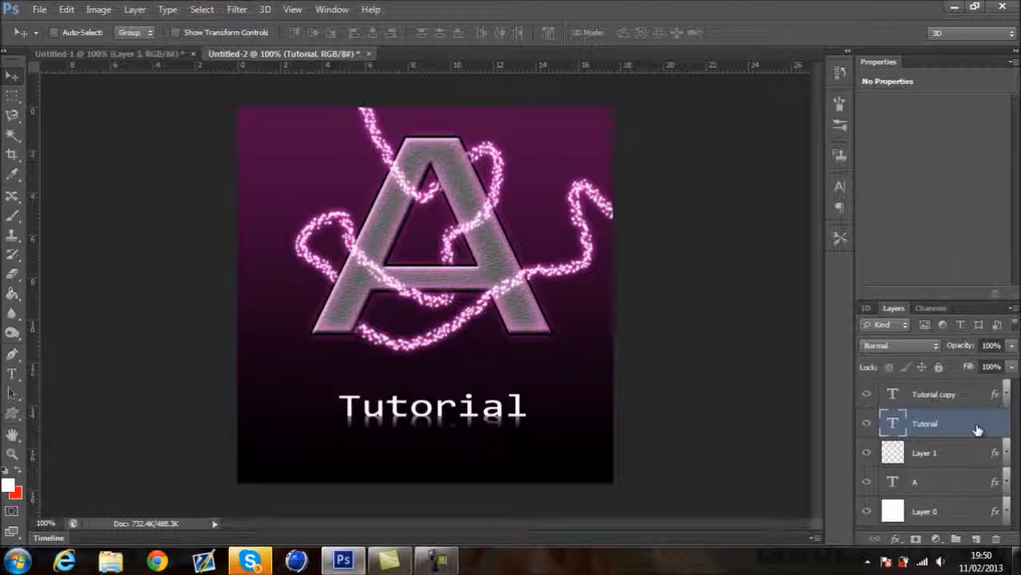
pyautogui.doubleClick(977, 430)
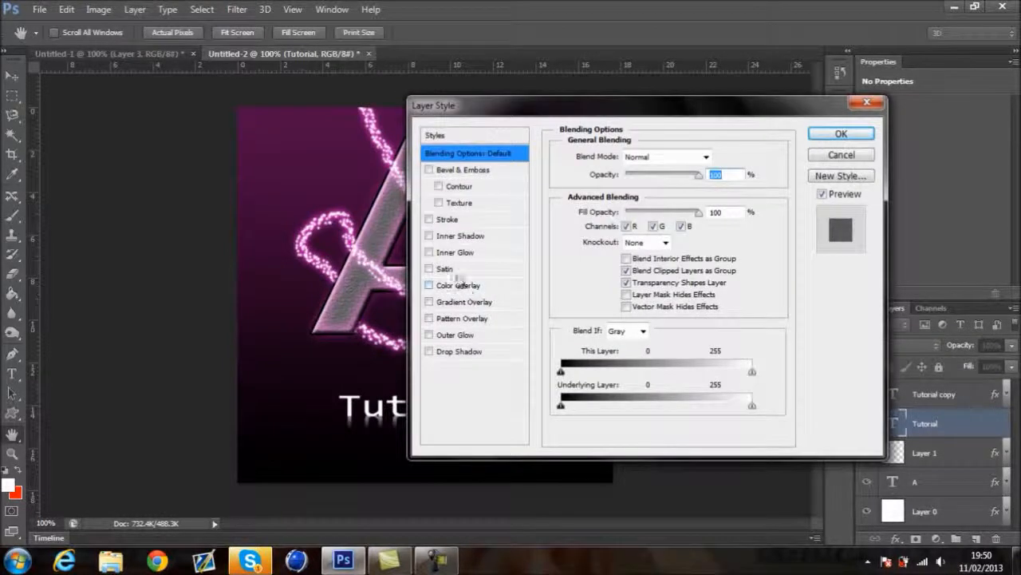
pyautogui.click(463, 336)
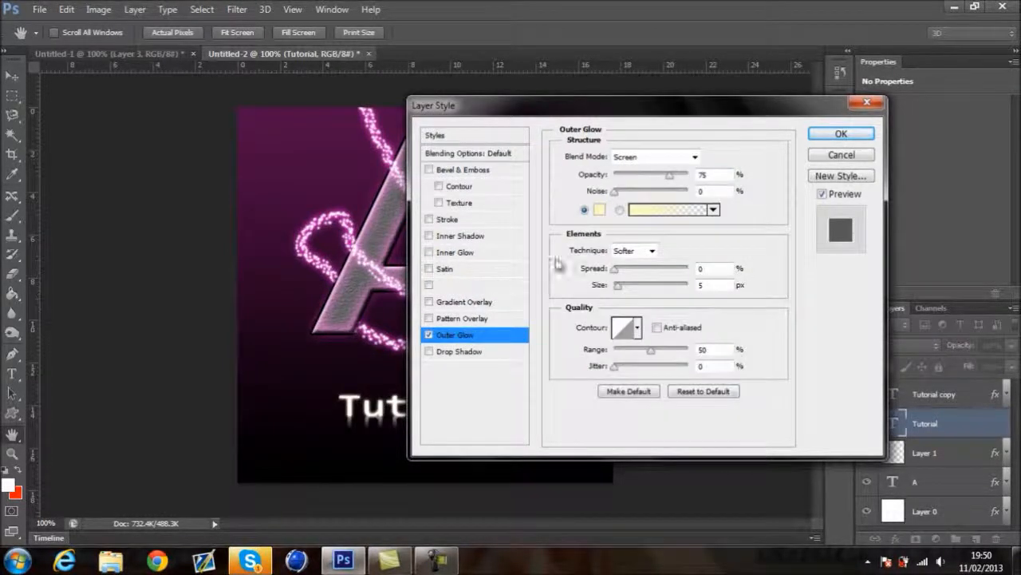
pyautogui.click(599, 209)
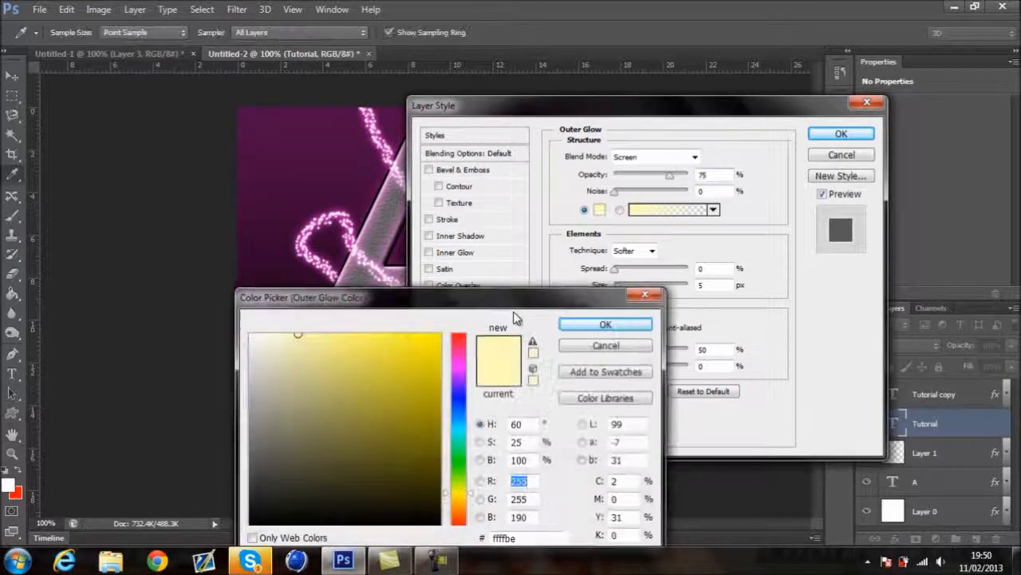
pyautogui.click(457, 361)
pyautogui.click(441, 334)
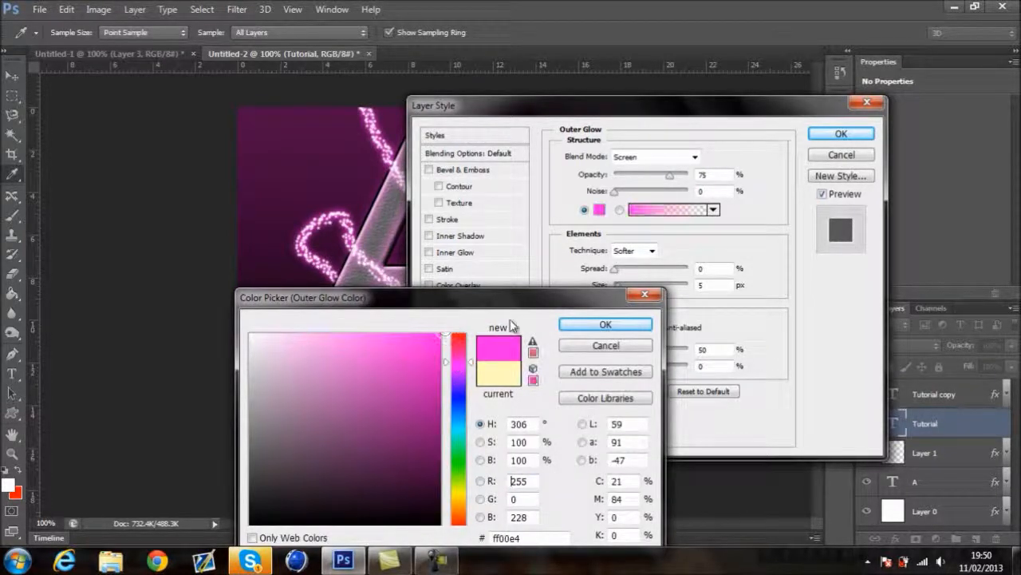
pyautogui.click(583, 325)
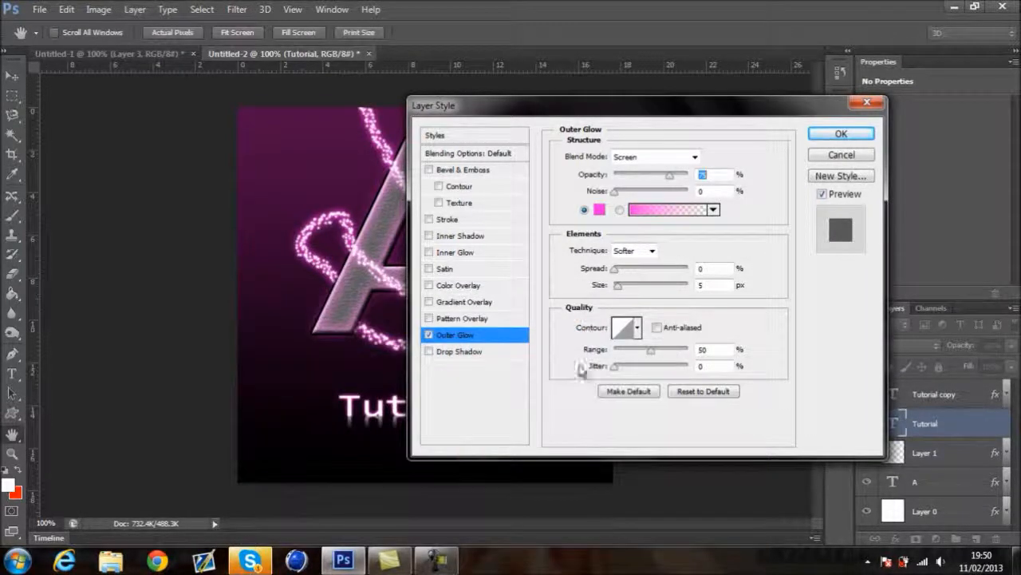
pyautogui.click(841, 134)
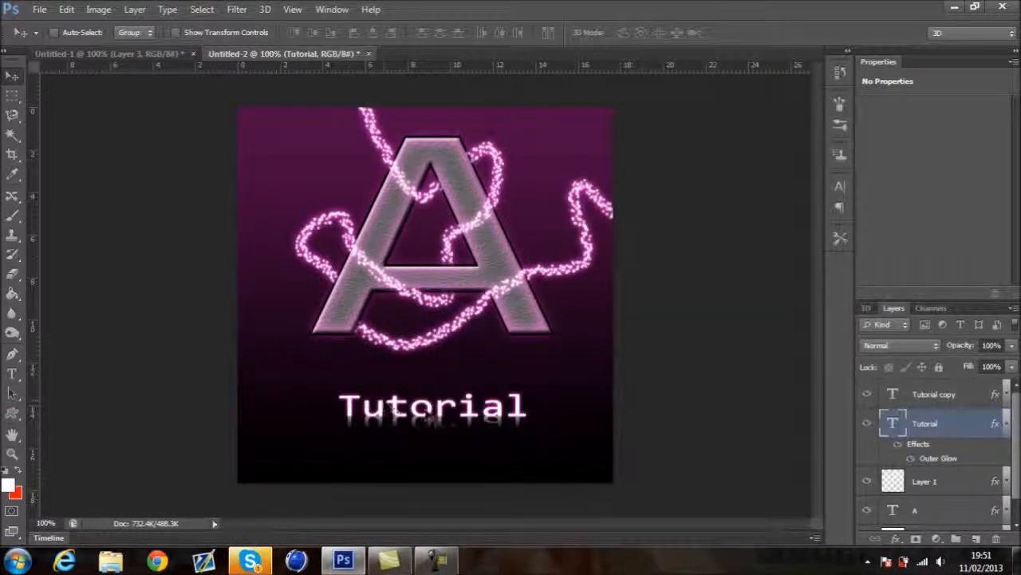
# - Move the black stop of Layer 0's gradient overlay to 12% so the black reaches further up the background
pyautogui.scroll(-1, 1015, 449)
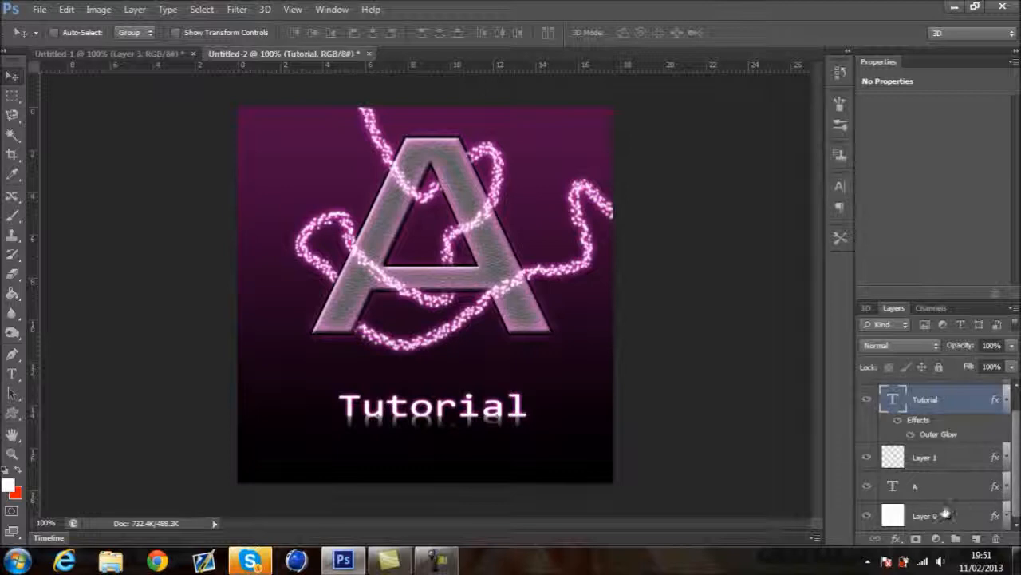
pyautogui.doubleClick(969, 516)
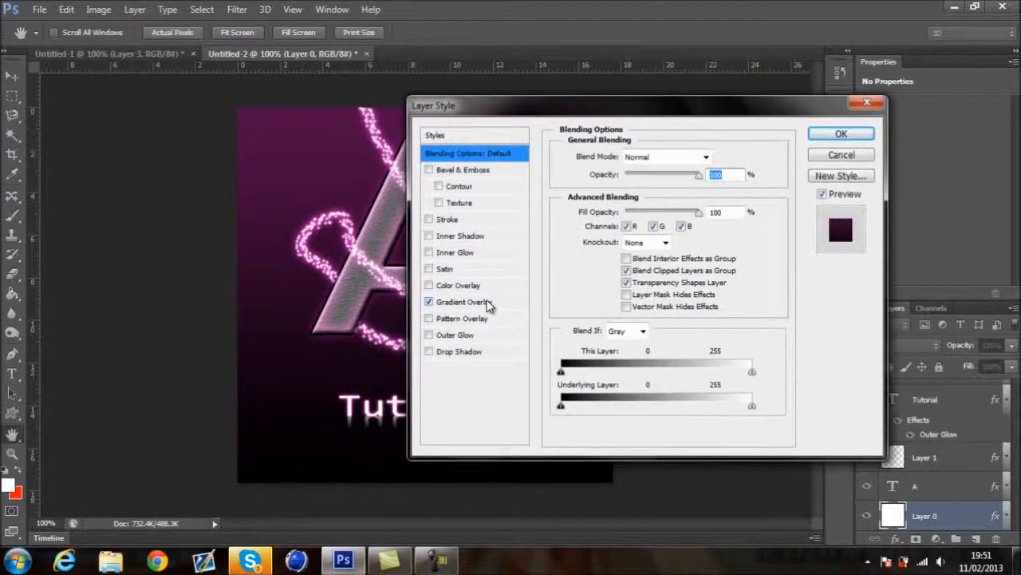
pyautogui.click(488, 306)
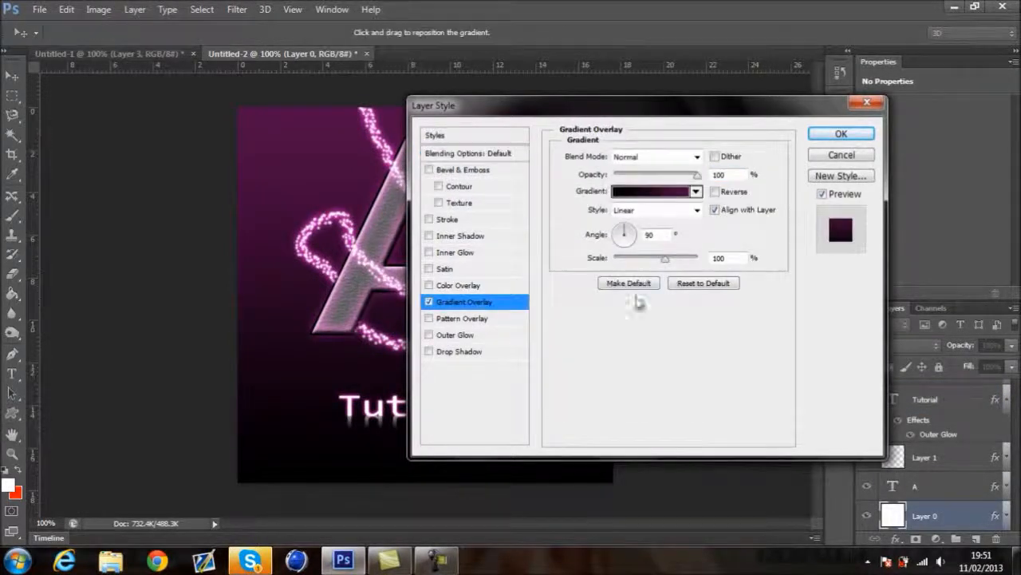
pyautogui.click(656, 194)
pyautogui.moveTo(366, 321); pyautogui.dragTo(401, 323)
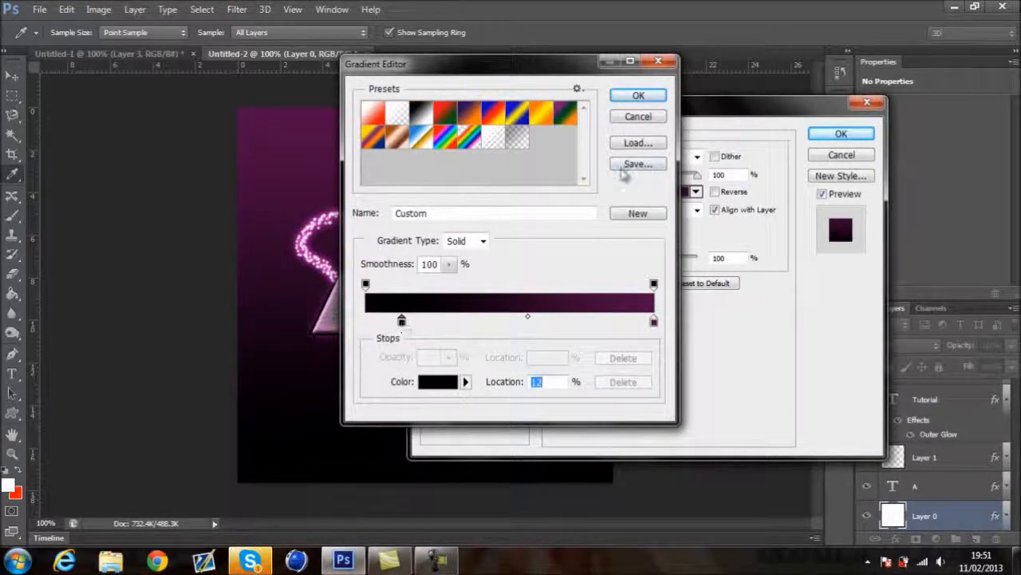
pyautogui.click(632, 94)
pyautogui.click(839, 135)
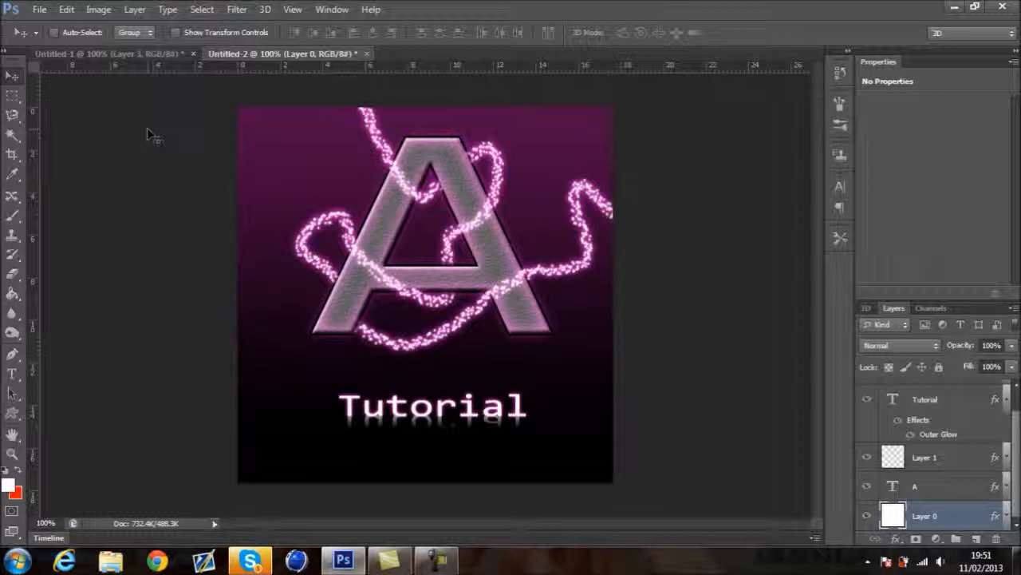
# - Open the image wallpaper-929225 from the Space folder
pyautogui.click(40, 10)
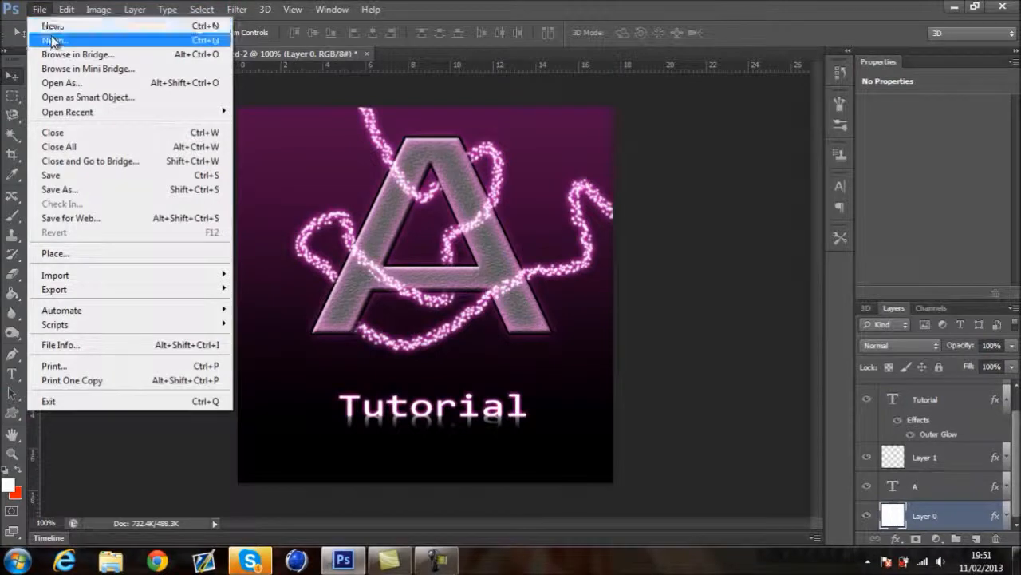
pyautogui.click(46, 39)
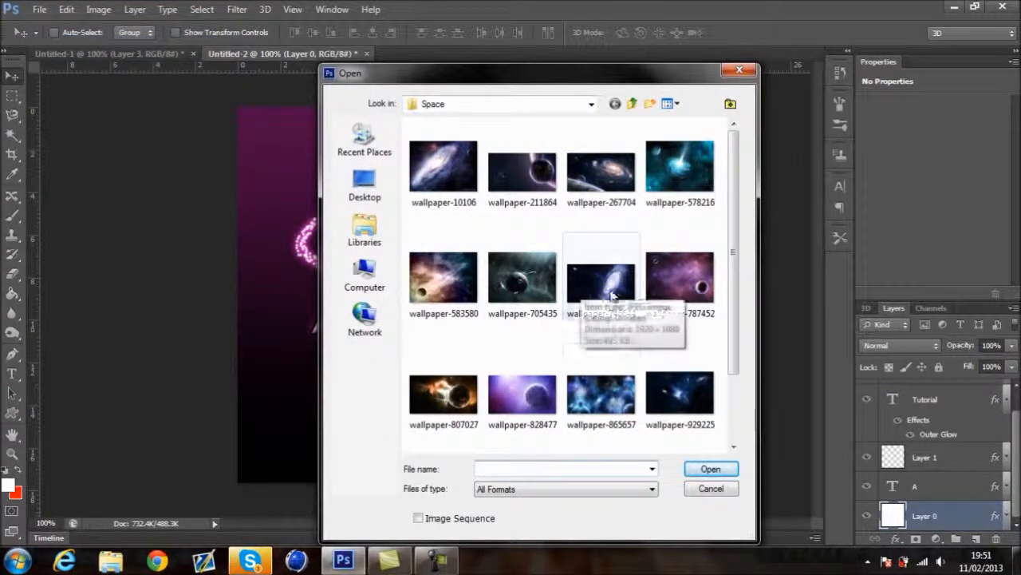
pyautogui.click(694, 384)
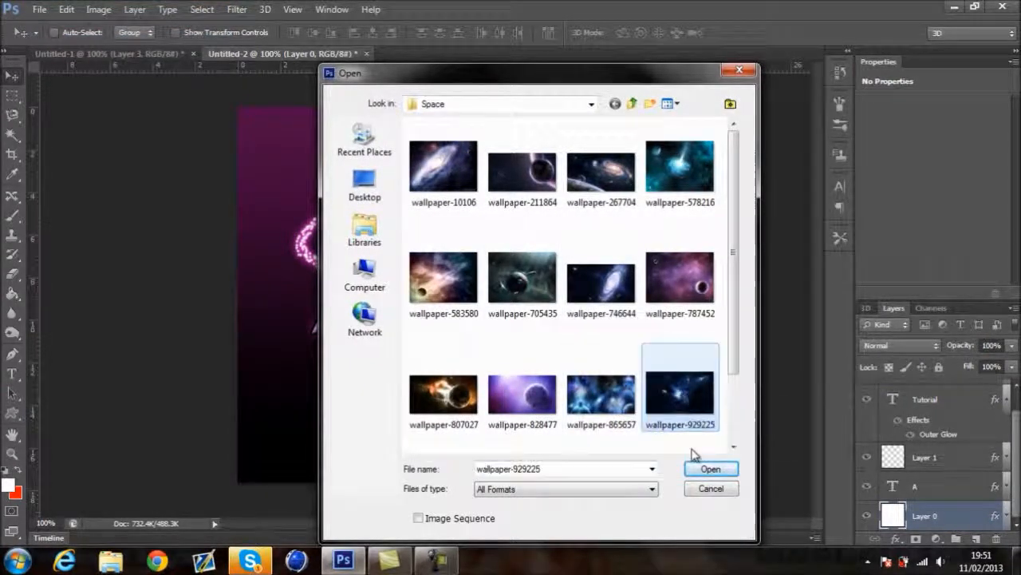
pyautogui.click(710, 470)
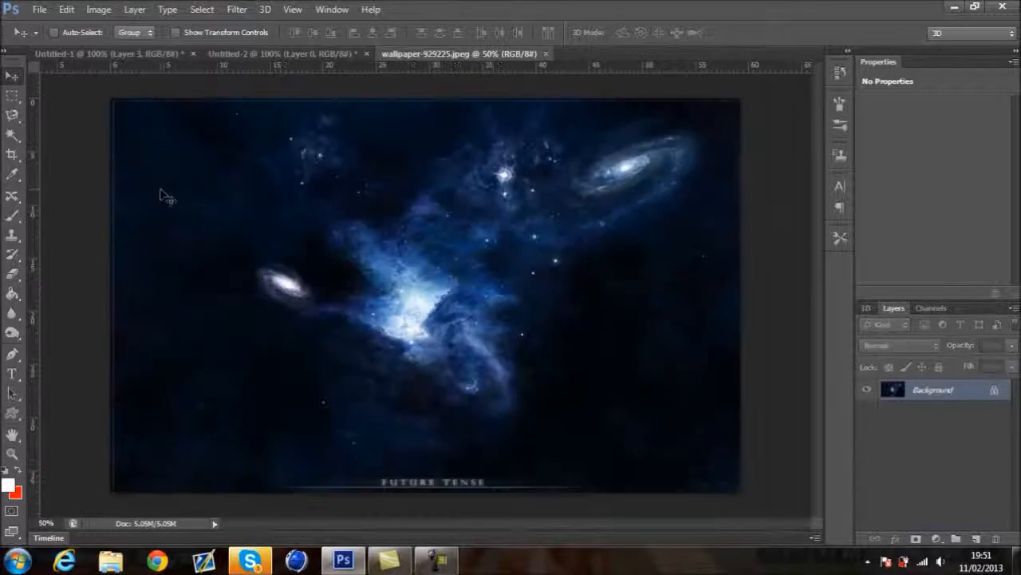
# - Bring the space wallpaper into Untitled-2 as a layer beneath the A and position its bright nebula behind the letter's opening
pyautogui.click(267, 56)
pyautogui.moveTo(267, 56); pyautogui.dragTo(359, 243)
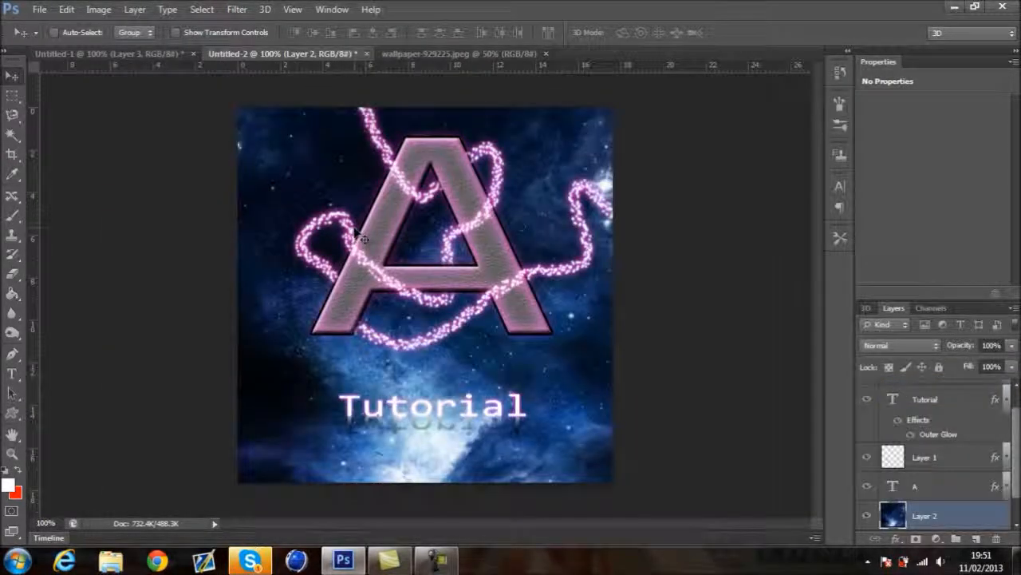
pyautogui.moveTo(537, 371); pyautogui.dragTo(537, 118)
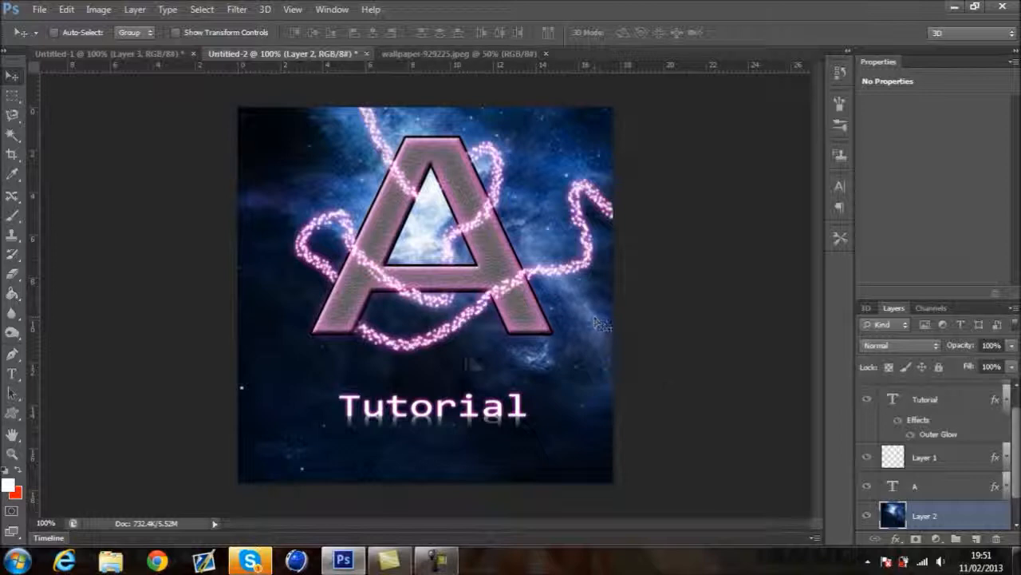
# - Delete the full-width lower strip of the space image behind the Tutorial text, from just above the text to the canvas edge, and deselect
pyautogui.click(12, 96)
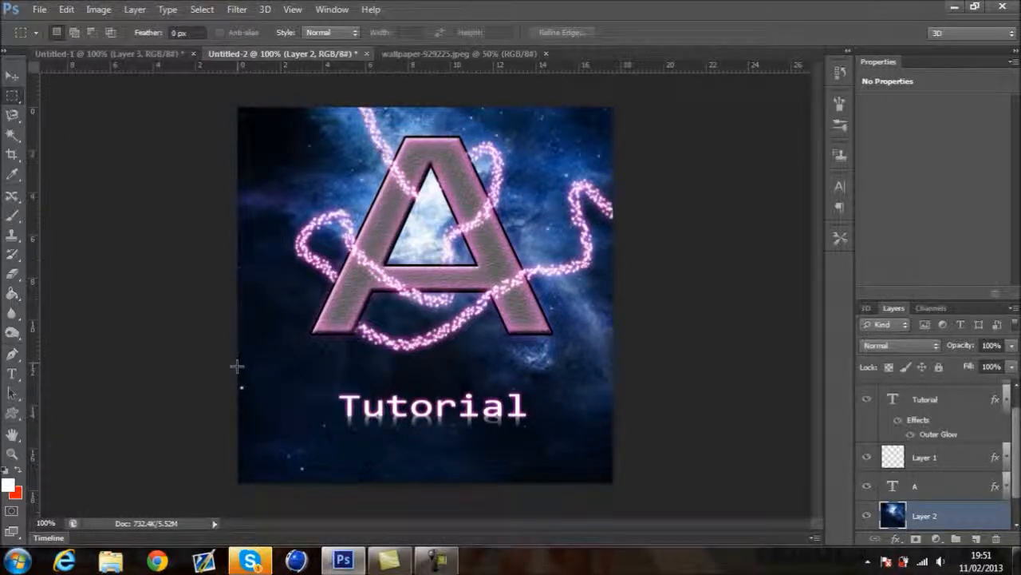
pyautogui.moveTo(238, 373); pyautogui.dragTo(615, 481)
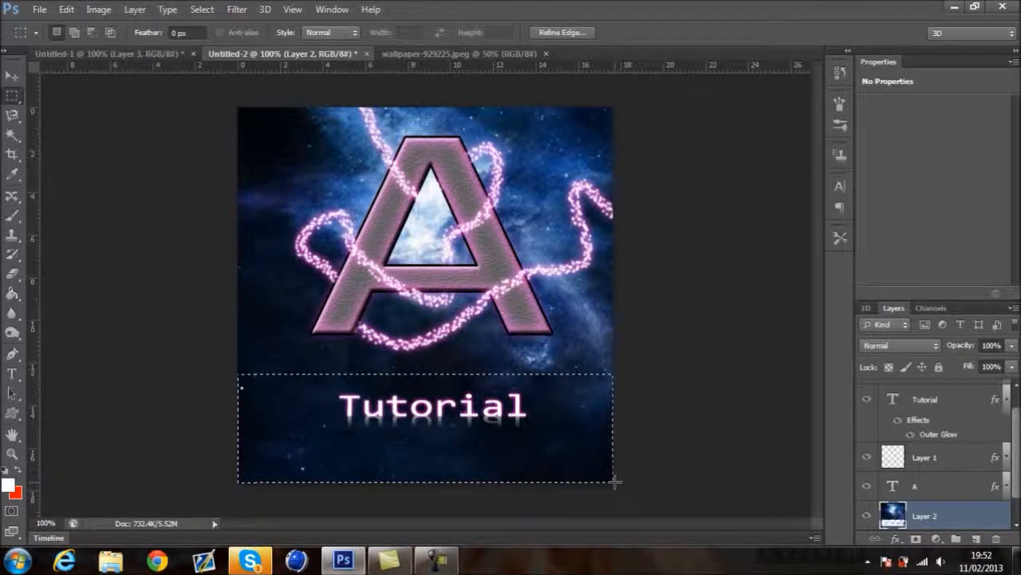
pyautogui.press('Delete')
pyautogui.click(12, 76)
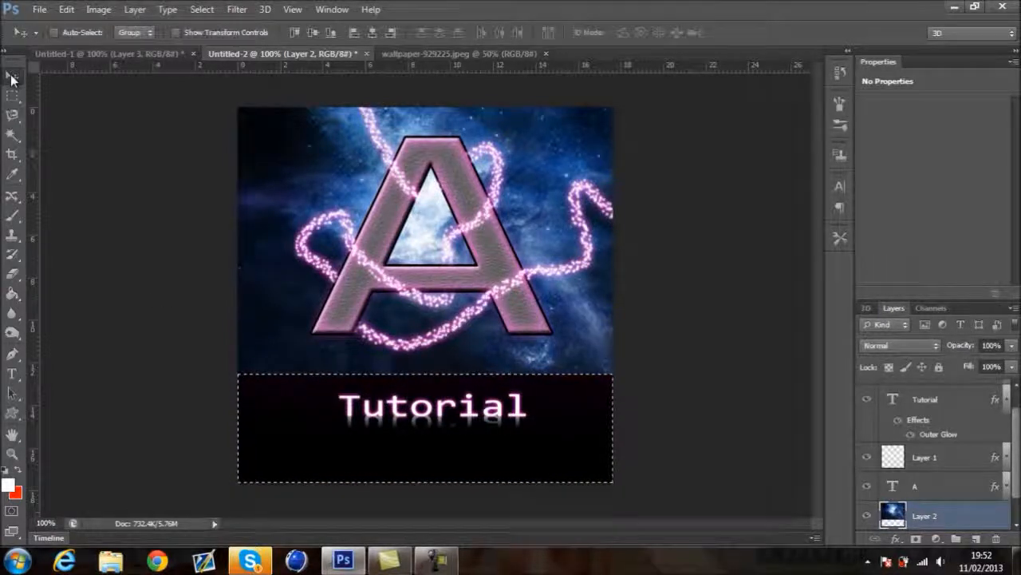
pyautogui.hotkey('ctrl', 'd')
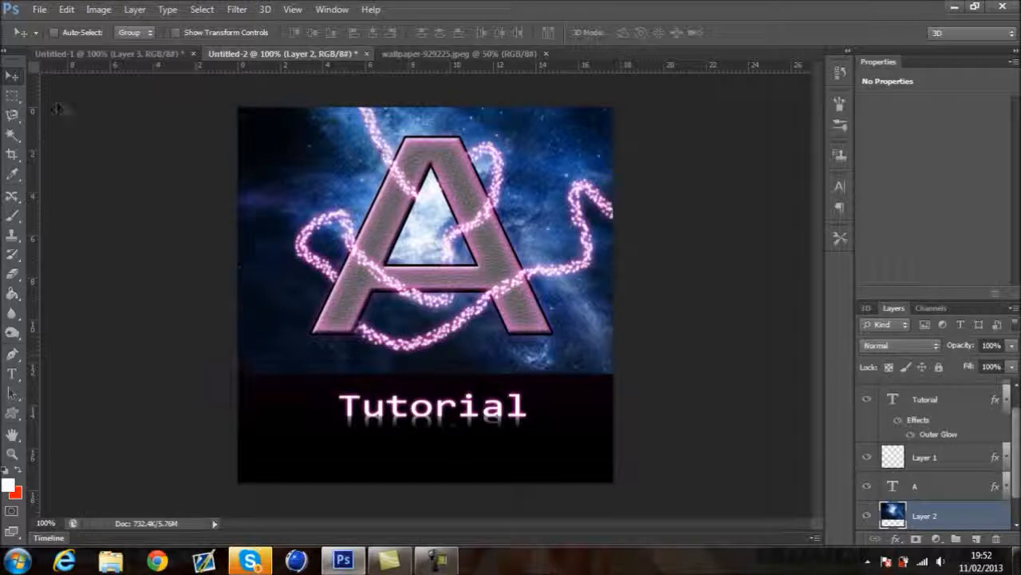
# - Erase along the lower edge of the space image on Layer 2 with an 80 px soft eraser to blend it into the black
pyautogui.click(12, 272)
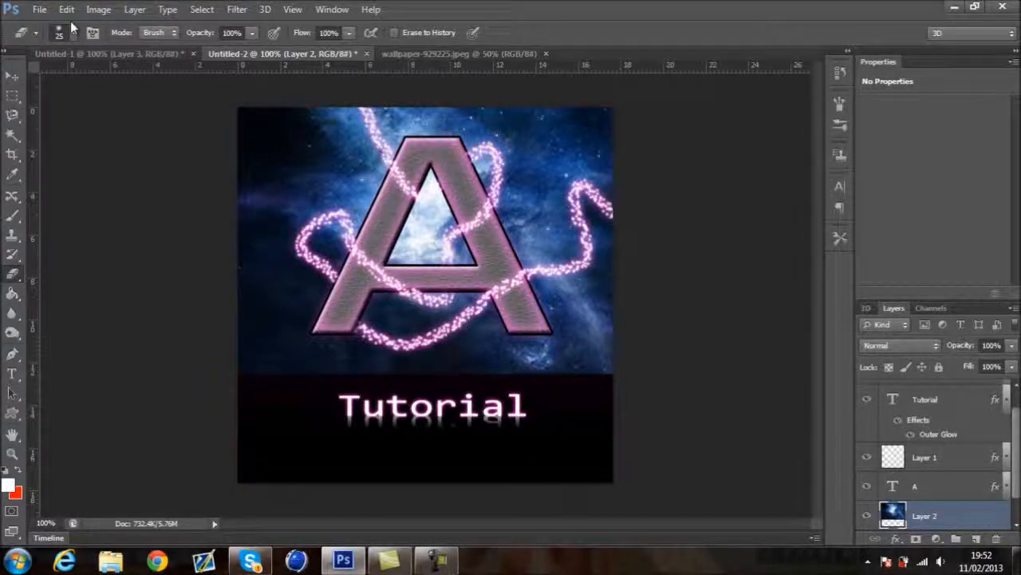
pyautogui.click(73, 34)
pyautogui.click(73, 33)
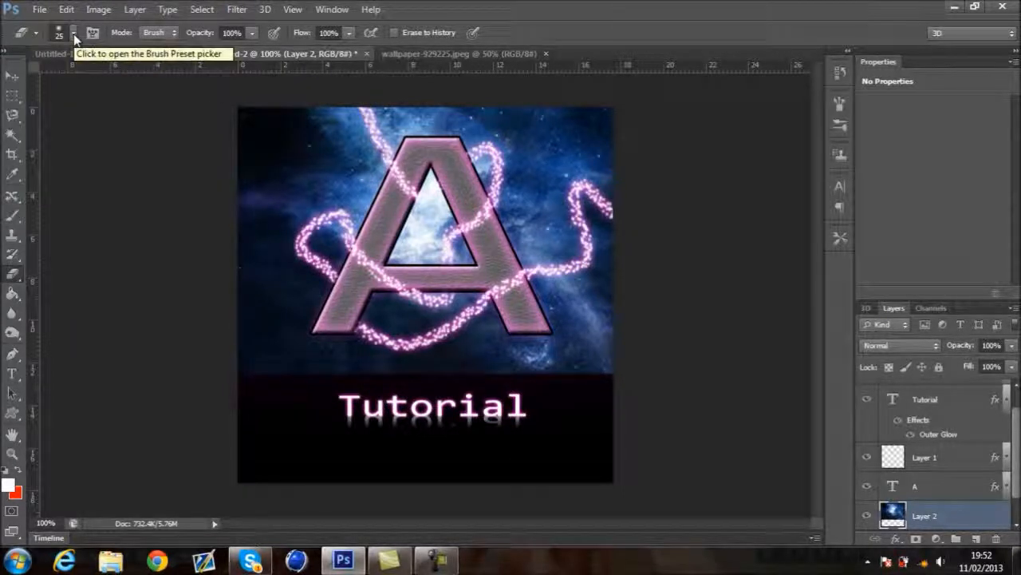
pyautogui.press(']')
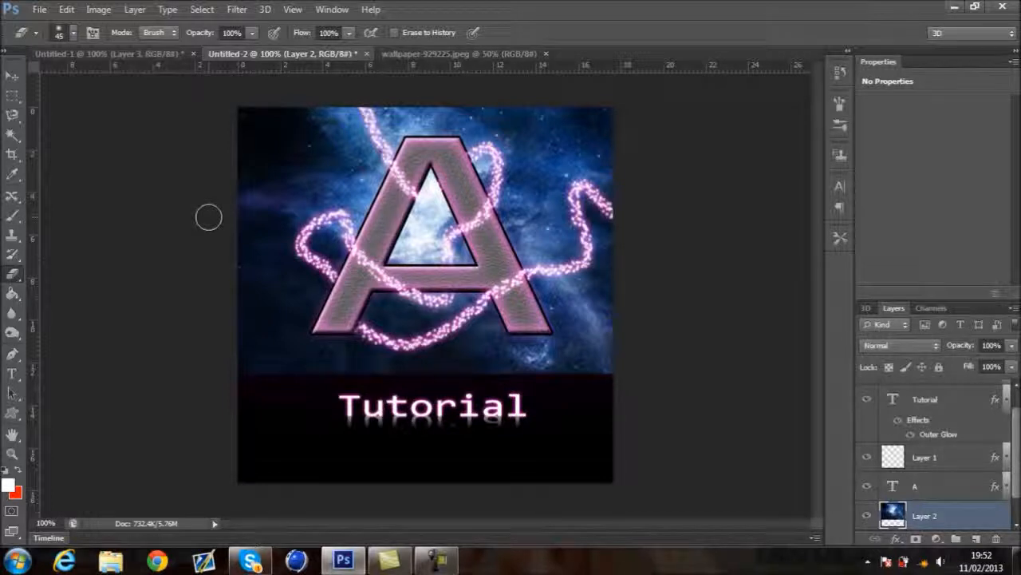
pyautogui.press('[')
pyautogui.press(']')
pyautogui.press(']')
pyautogui.press(']')
pyautogui.press(']')
pyautogui.press(']')
pyautogui.press(']')
pyautogui.press(']')
pyautogui.press(']')
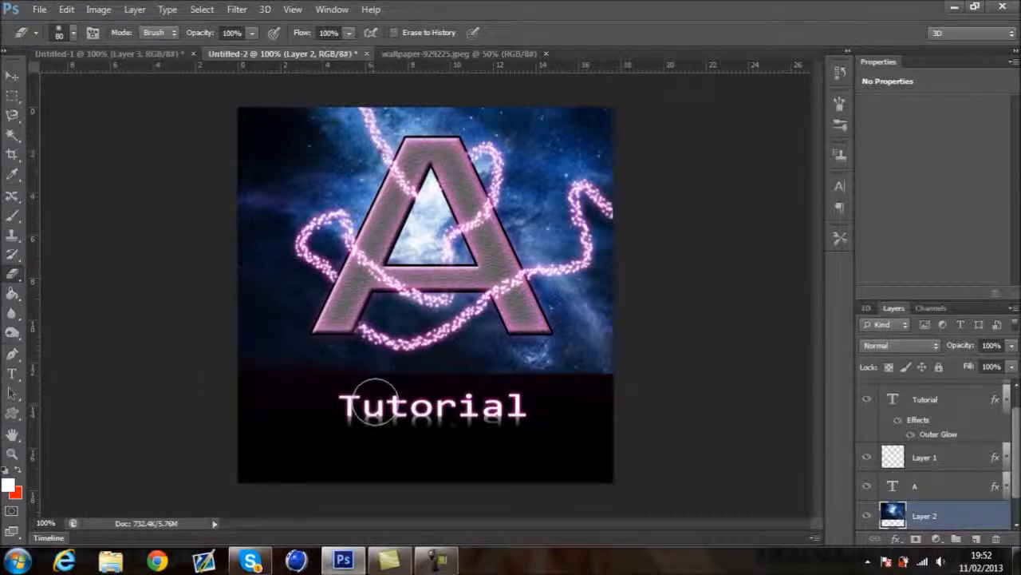
pyautogui.moveTo(408, 391)
pyautogui.mouseDown()
pyautogui.moveTo(440, 384)
pyautogui.moveTo(536, 392)
pyautogui.moveTo(625, 357)
pyautogui.mouseUp()
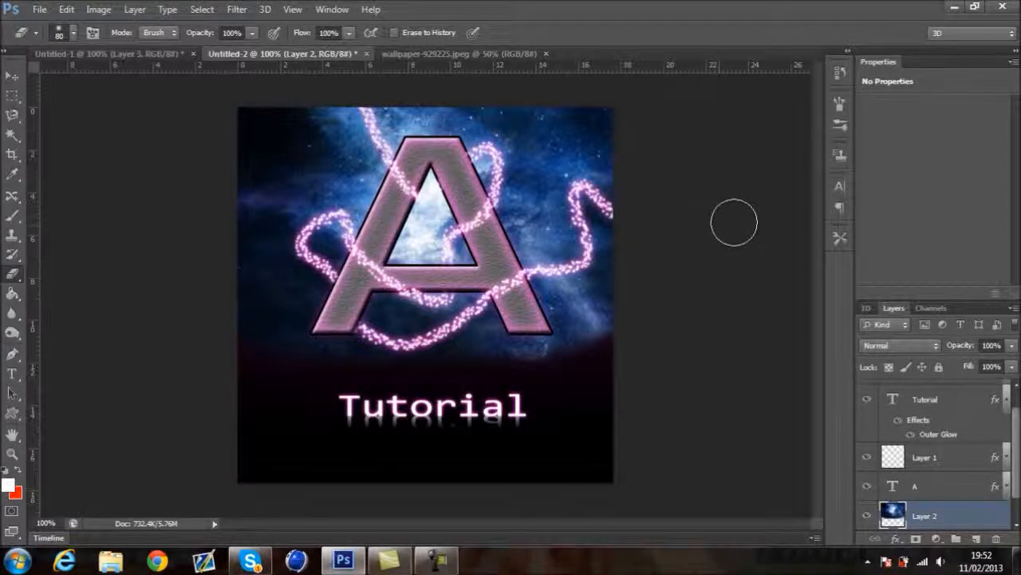
# - Stretch the space image on Layer 2 slightly downward so its faded edge sits closer to the Tutorial text
pyautogui.press('v')
pyautogui.hotkey('ctrl', 't')
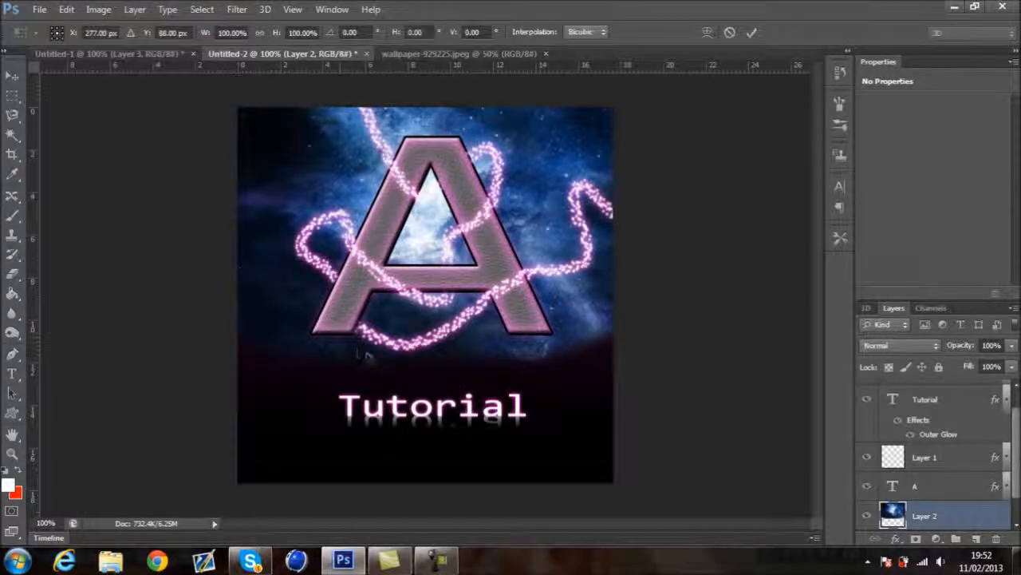
pyautogui.hotkey('ctrl', '-')
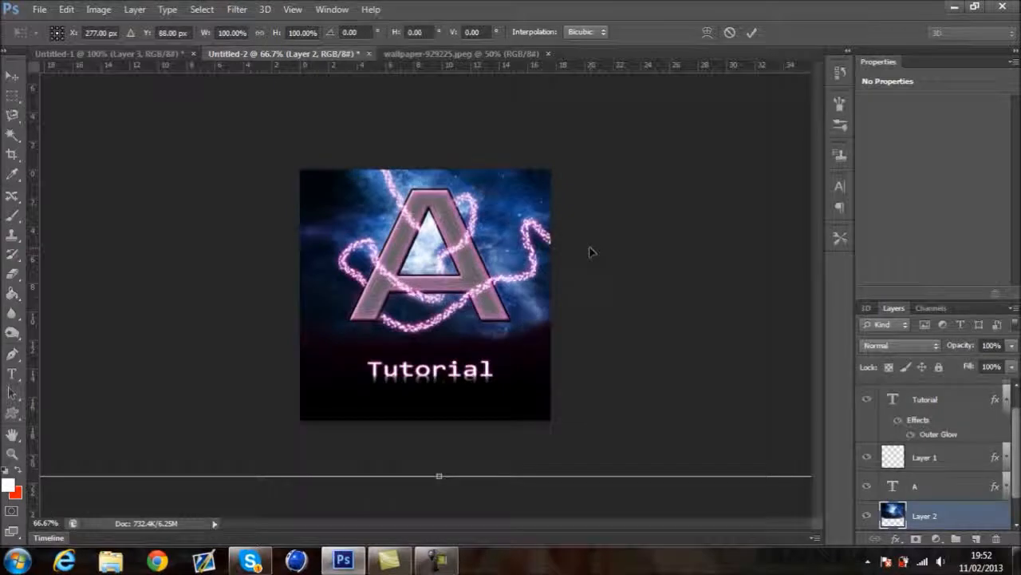
pyautogui.moveTo(439, 477); pyautogui.dragTo(438, 496)
pyautogui.press('Return')
pyautogui.press('e')
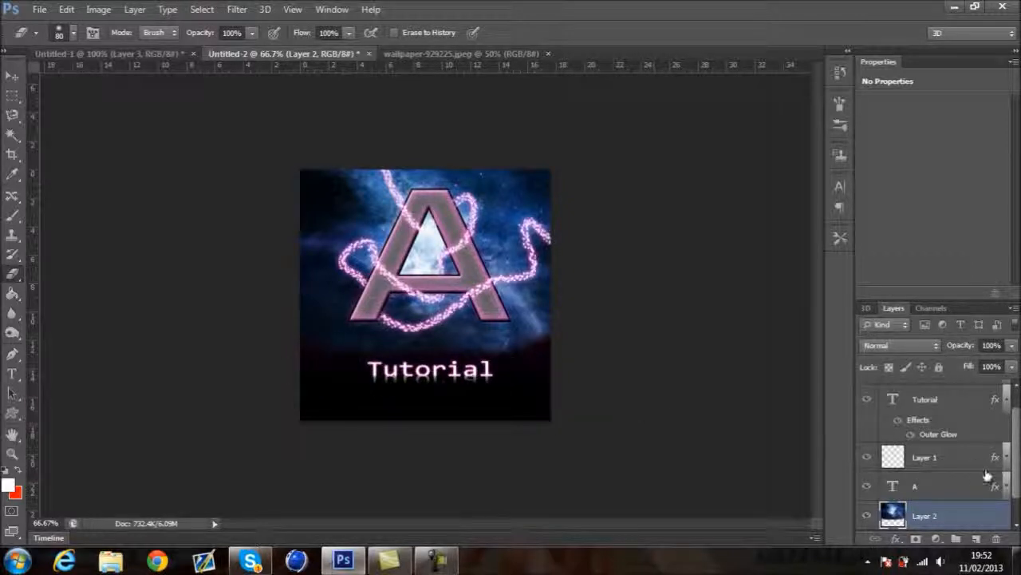
# - Stretch the A and the glowing trail on Layer 1 together slightly downward, keeping their upper edge in place
pyautogui.click(968, 488)
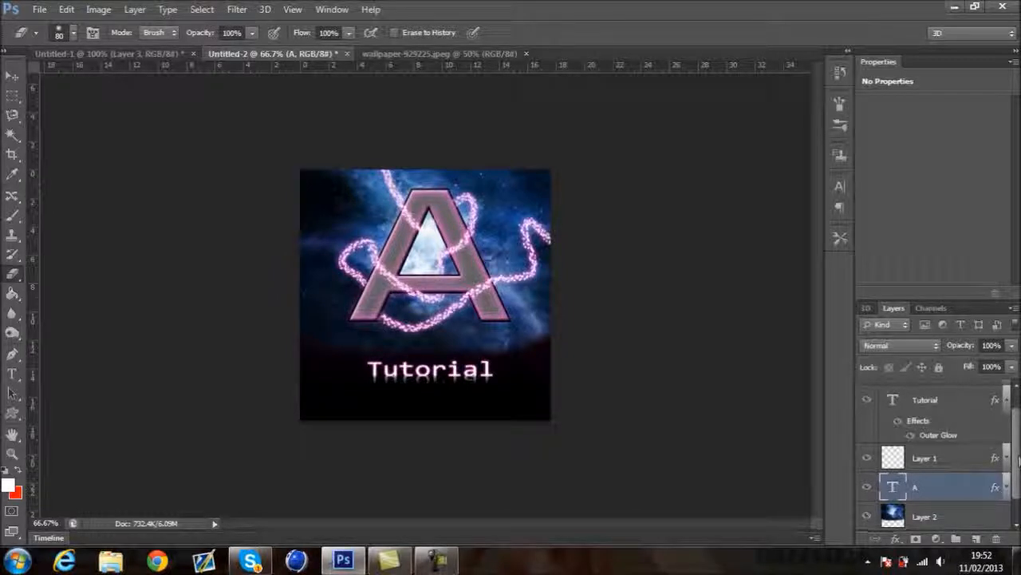
pyautogui.keyDown('shift'); pyautogui.click(967, 461); pyautogui.keyUp('shift')
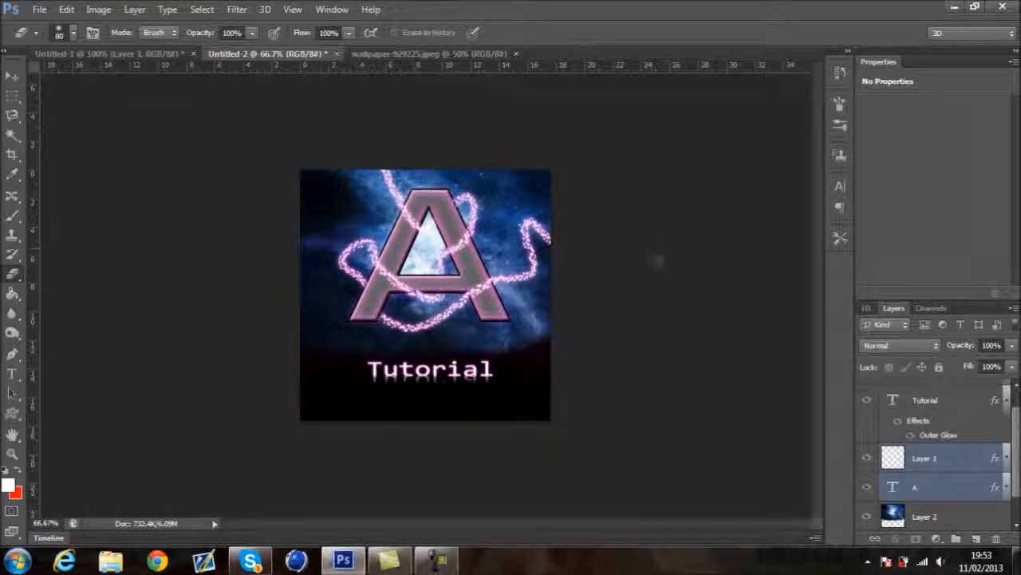
pyautogui.hotkey('ctrl', 't')
pyautogui.moveTo(444, 332)
pyautogui.mouseDown()
pyautogui.moveTo(435, 363)
pyautogui.moveTo(443, 352)
pyautogui.mouseUp()
pyautogui.press('Return')
pyautogui.press('e')
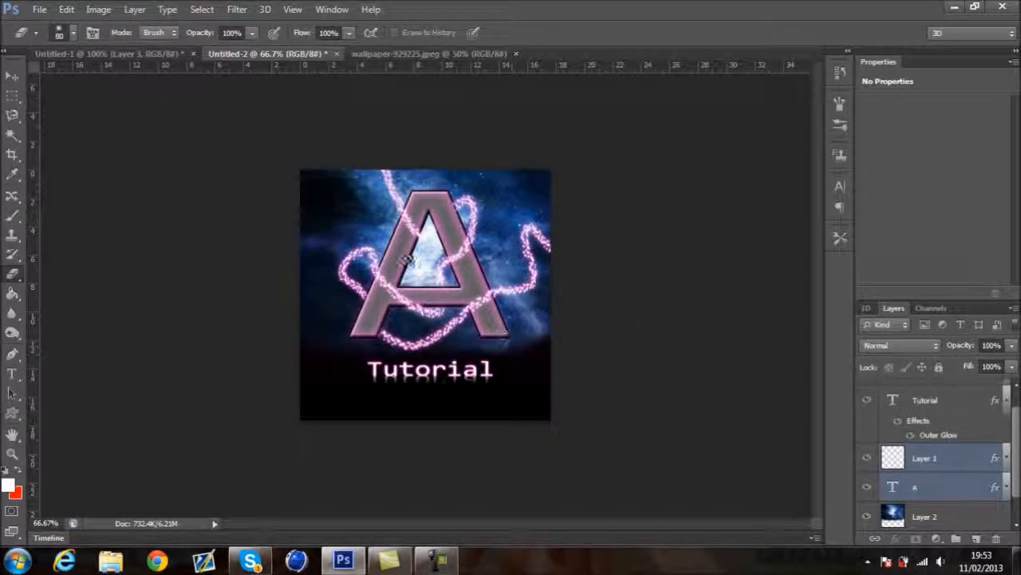
pyautogui.hotkey('ctrl', '+')
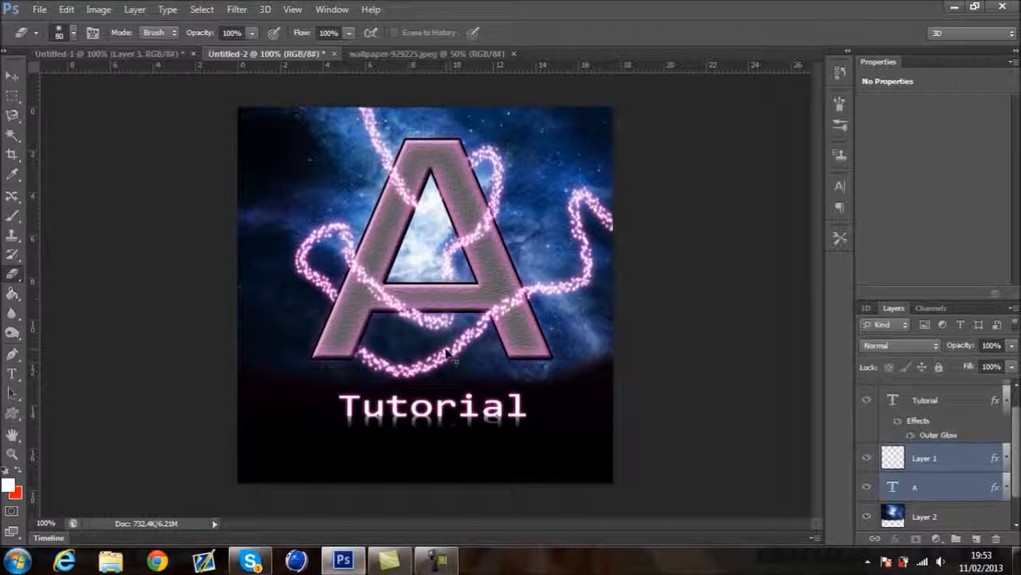
pyautogui.hotkey('ctrl', '+')
pyautogui.hotkey('ctrl', '-')
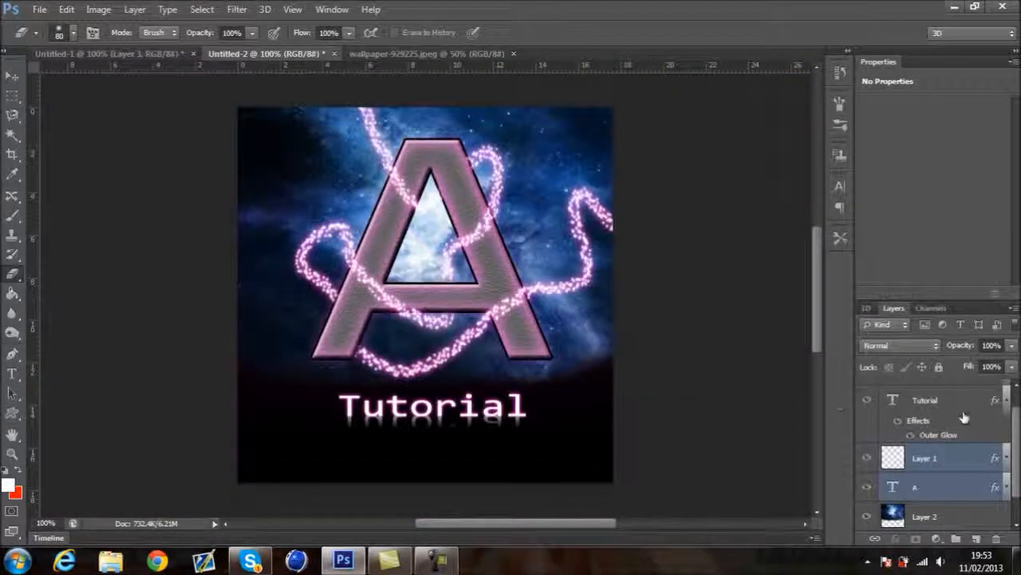
# - Move the Tutorial text and its reflection together slightly lower, away from the A
pyautogui.click(978, 406)
pyautogui.scroll(1, 979, 406)
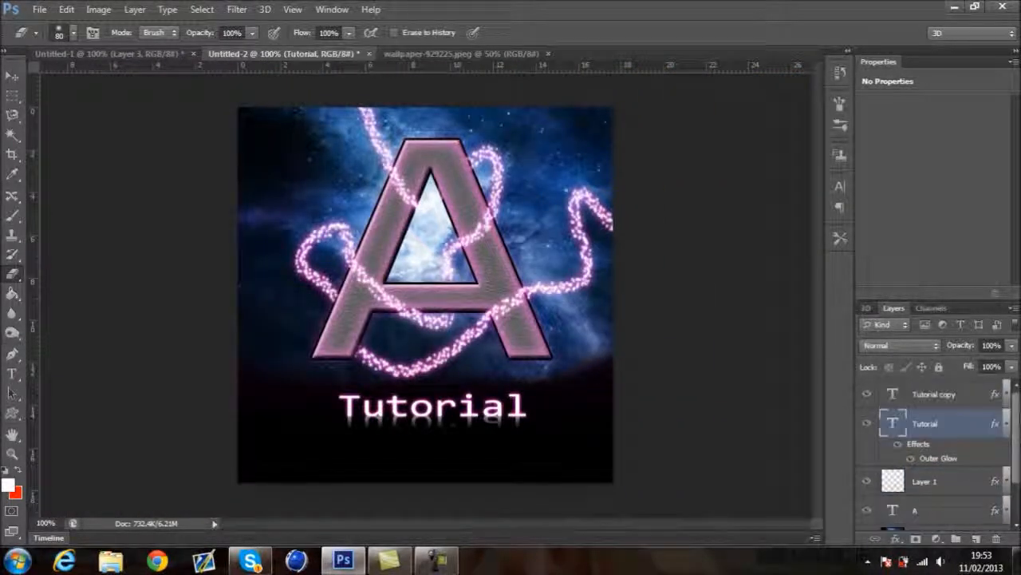
pyautogui.keyDown('shift'); pyautogui.click(972, 403); pyautogui.keyUp('shift')
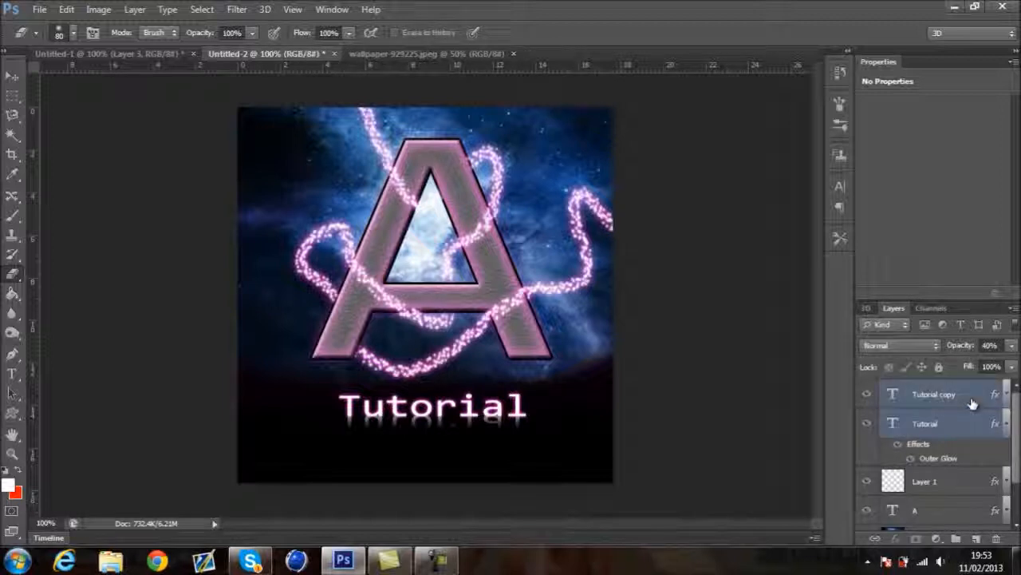
pyautogui.click(11, 75)
pyautogui.moveTo(440, 407); pyautogui.dragTo(435, 427)
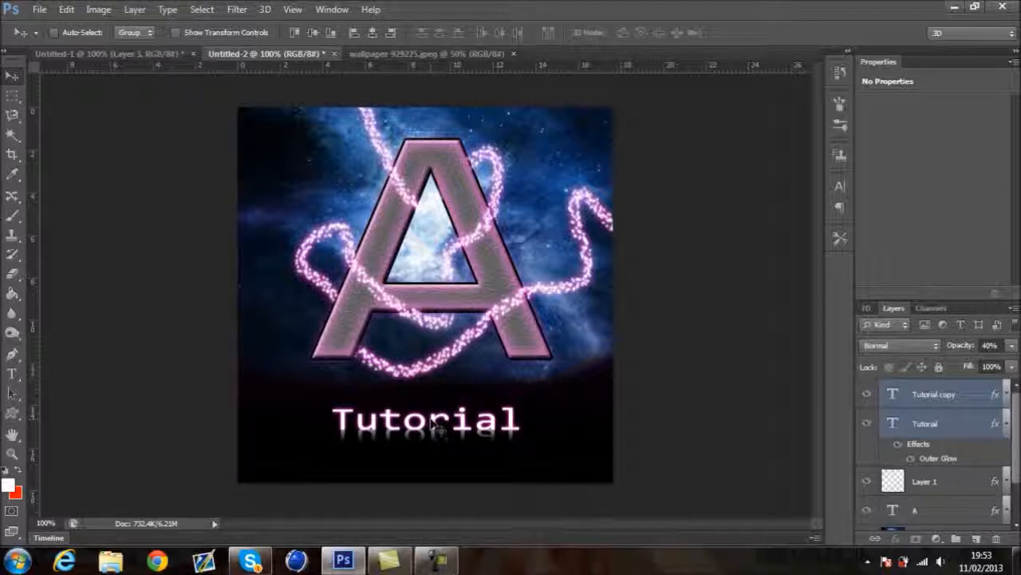
# - Widen the Tutorial text and its reflection together on both sides to nearly the width of the A's base
pyautogui.hotkey('ctrl', 't')
pyautogui.moveTo(522, 427); pyautogui.dragTo(533, 427)
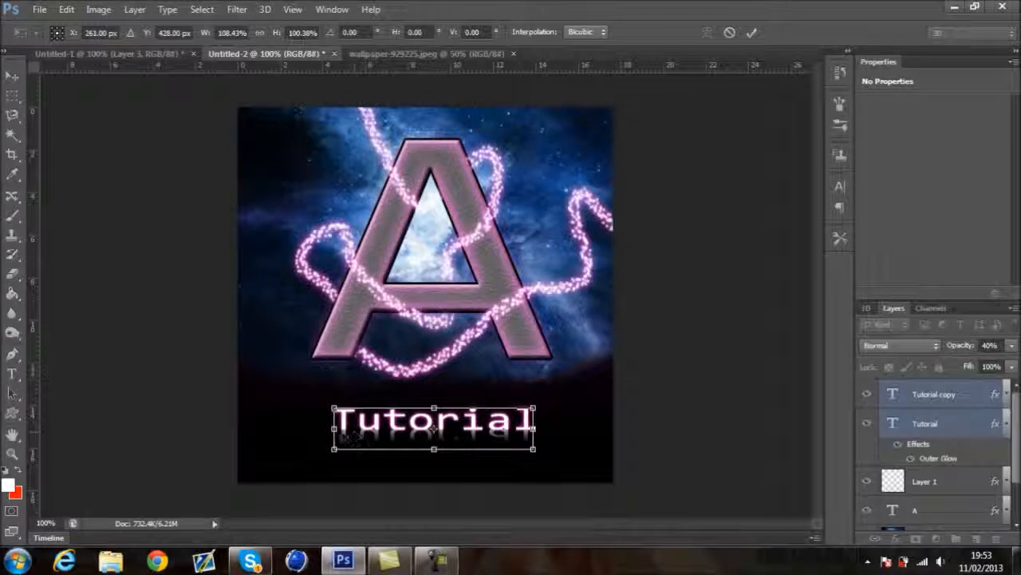
pyautogui.moveTo(333, 427); pyautogui.dragTo(308, 427)
pyautogui.press('Return')
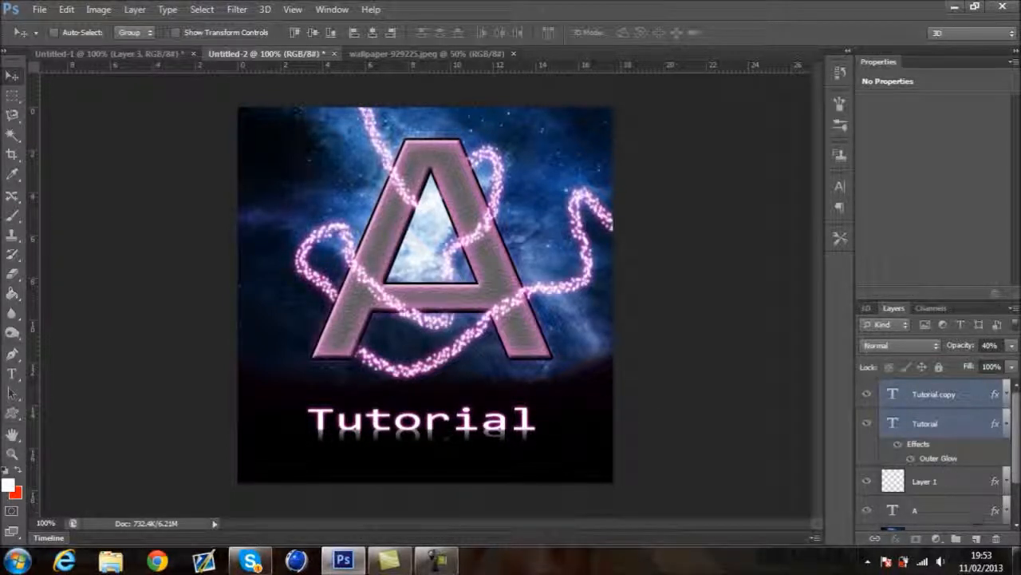
# - Stretch the space image on Layer 2 downward to a height of about 101.5%
pyautogui.scroll(-2, 934, 447)
pyautogui.click(962, 483)
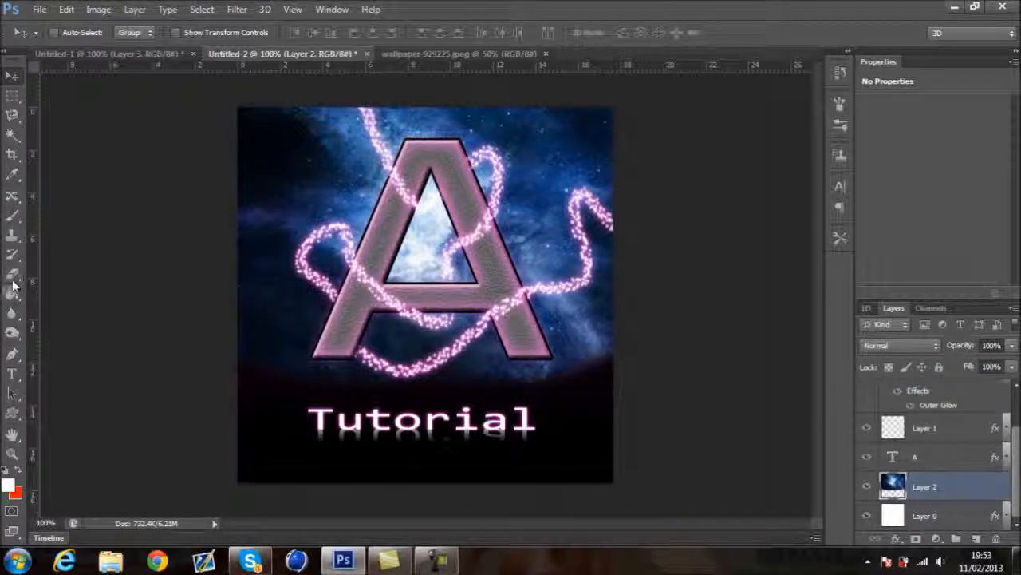
pyautogui.click(12, 274)
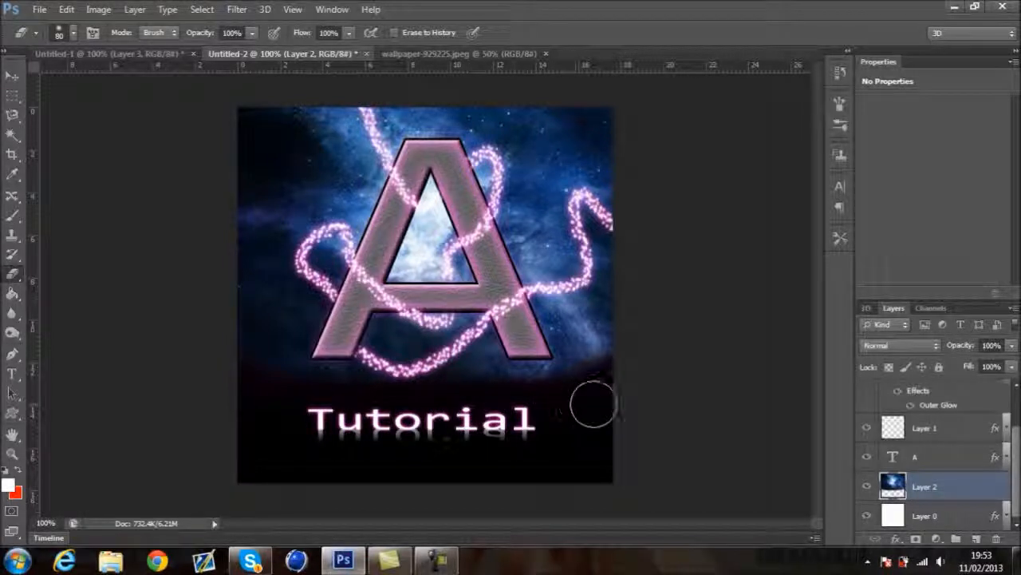
pyautogui.hotkey('ctrl', 't')
pyautogui.hotkey('ctrl', '-')
pyautogui.hotkey('ctrl', '-')
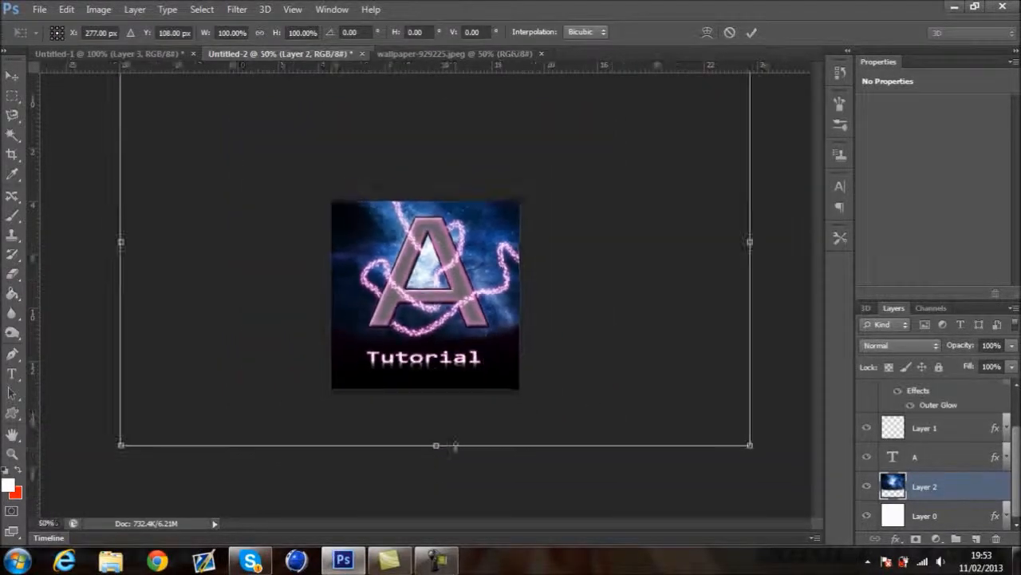
pyautogui.moveTo(437, 445); pyautogui.dragTo(436, 450)
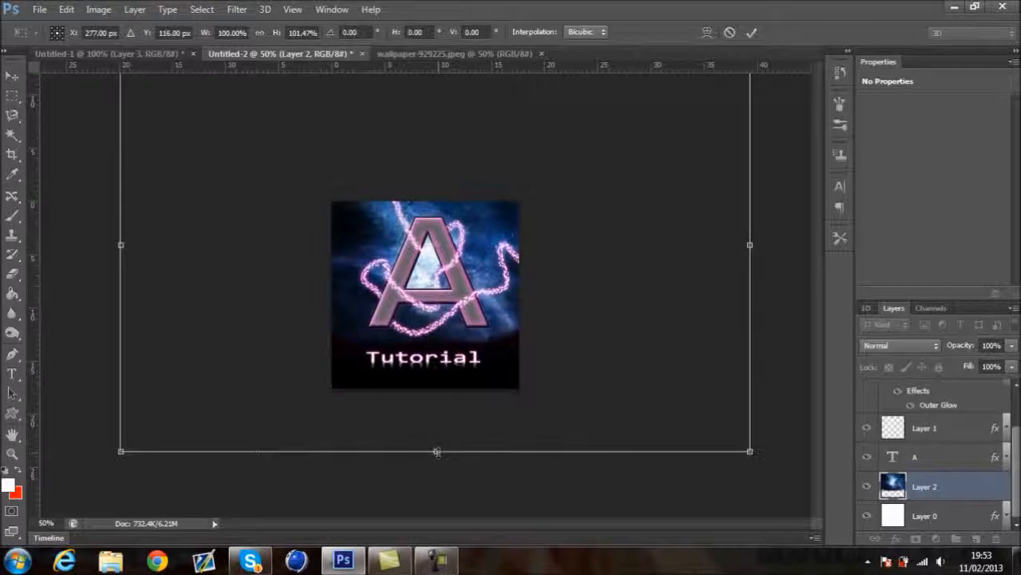
pyautogui.press('Return')
pyautogui.hotkey('ctrl', '+')
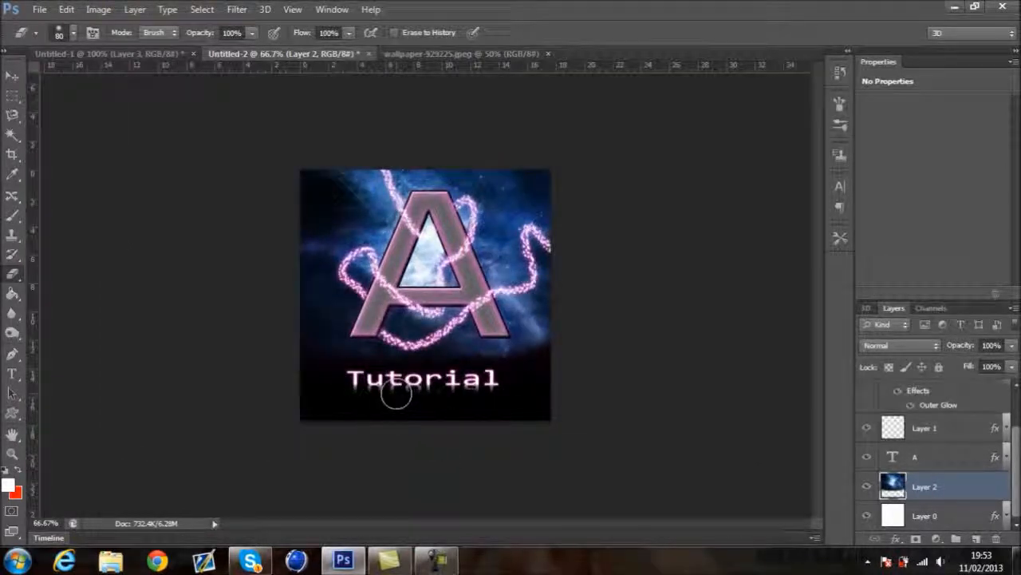
pyautogui.hotkey('ctrl', '+')
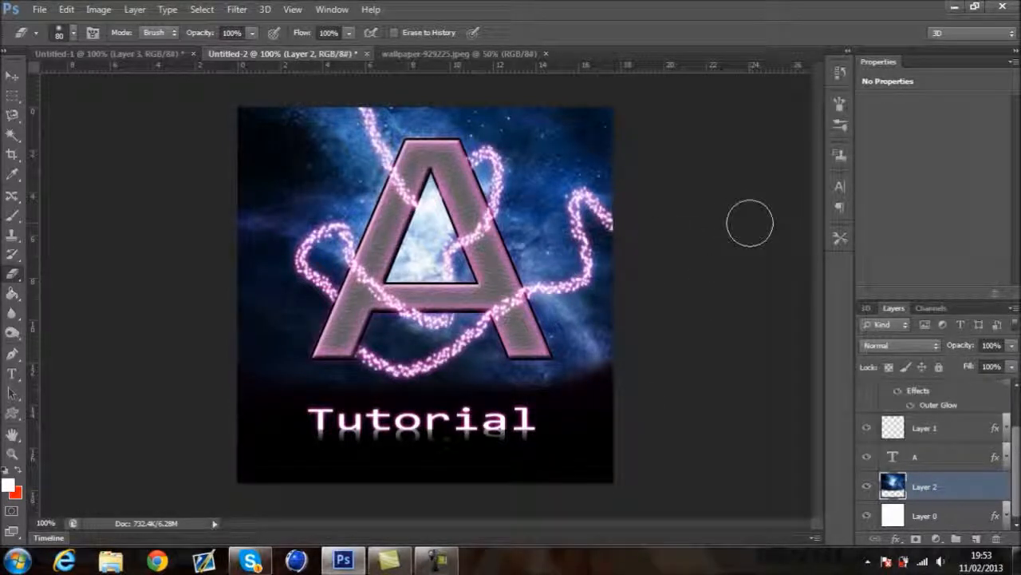
pyautogui.click(12, 76)
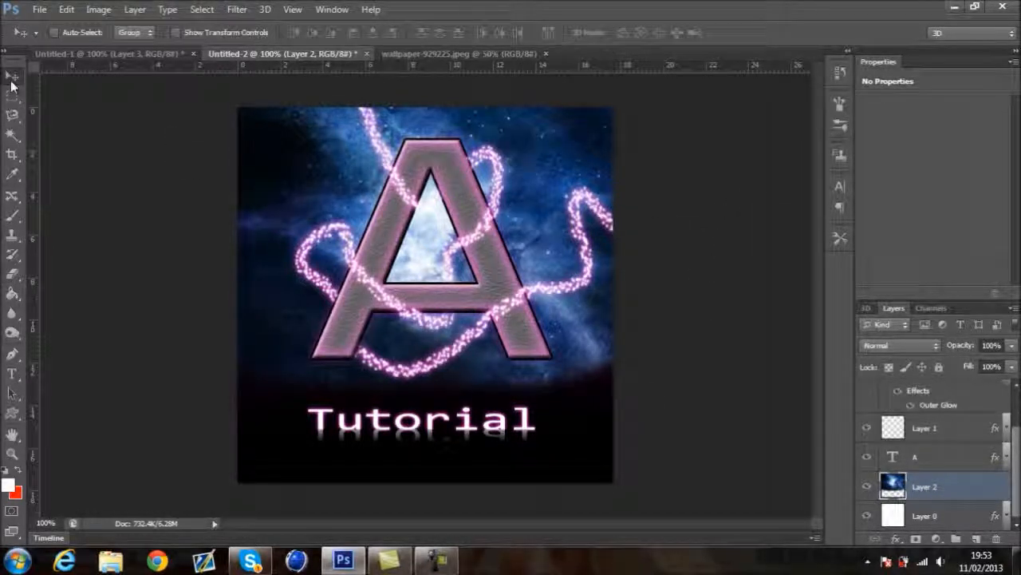